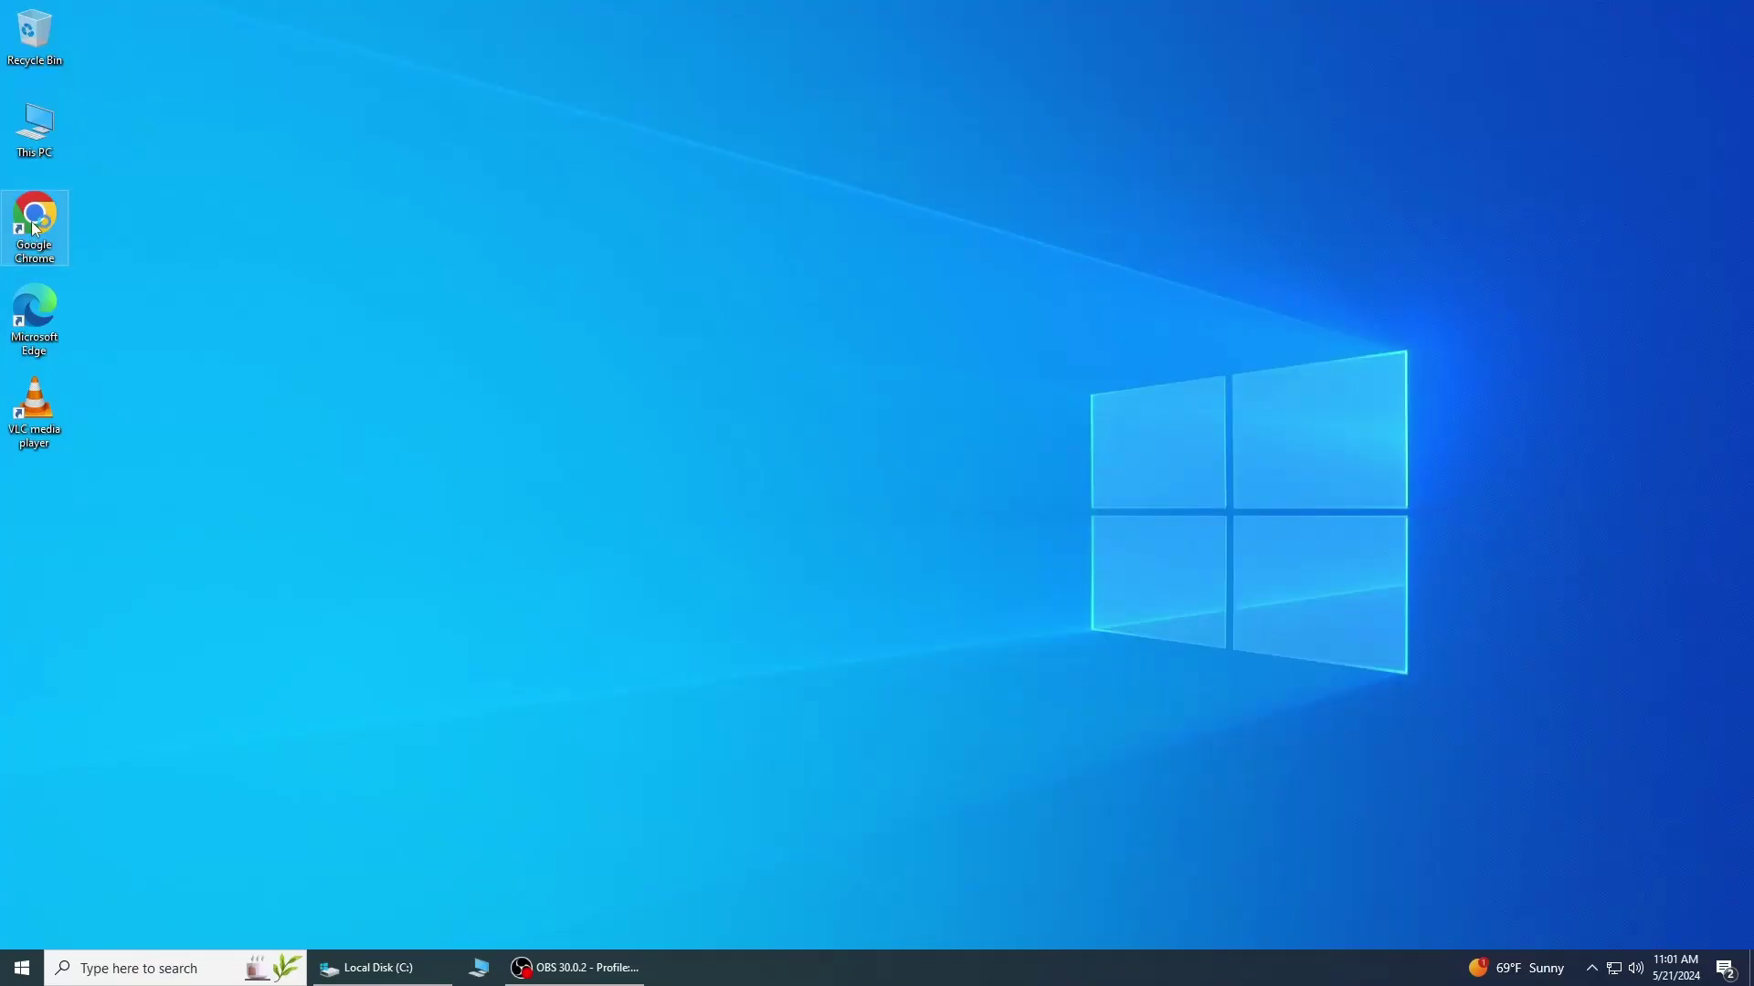
- Search Google for 'Windows 10 ISO' and open Microsoft's Download Windows 10 Disc Image page
left_click(697, 405)
type("W")
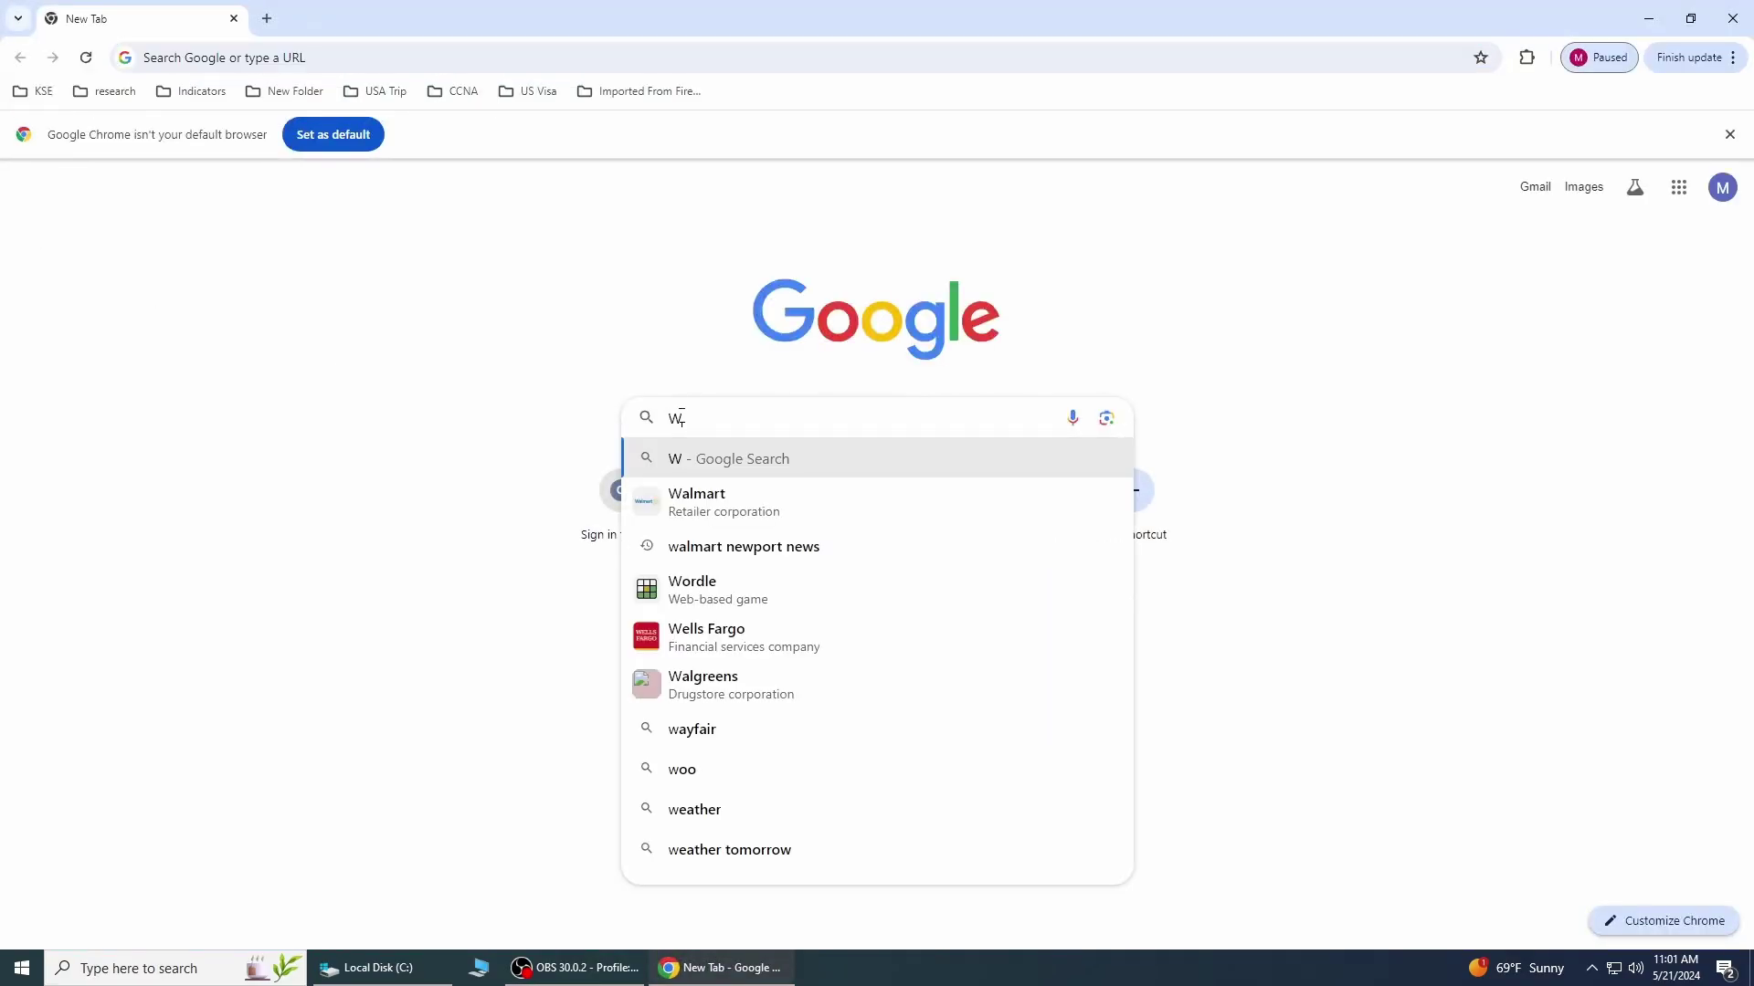
type("indows ")
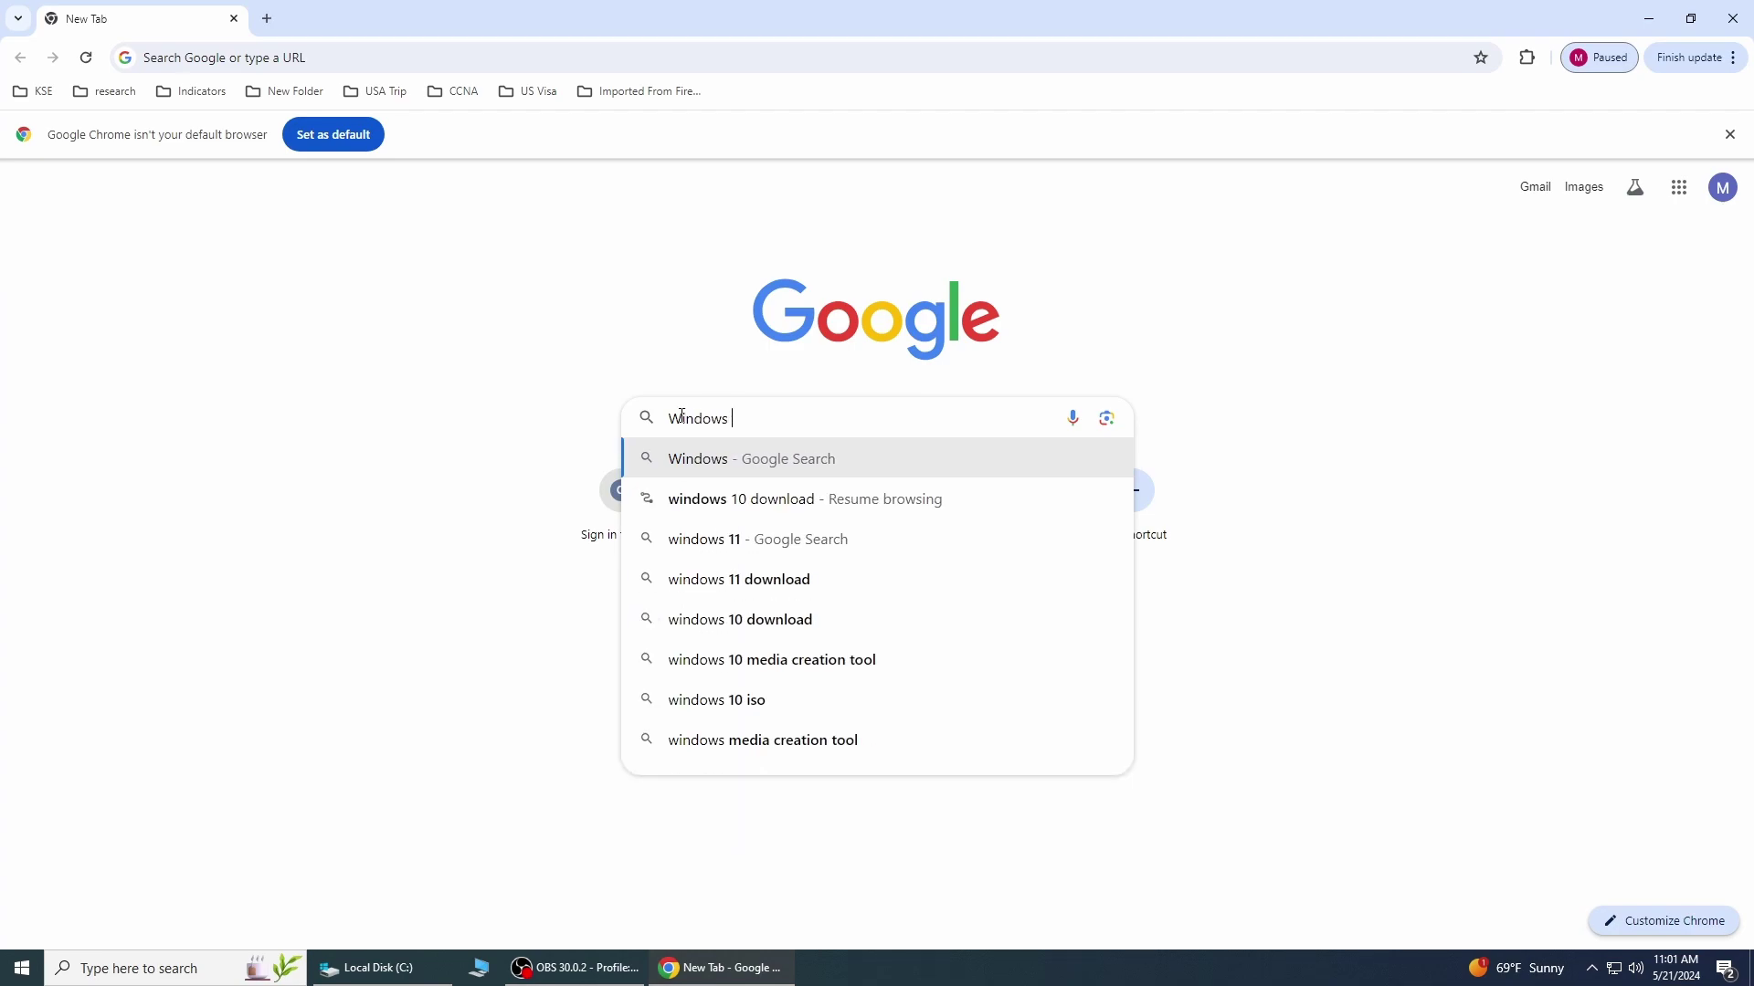
type("10 ISO")
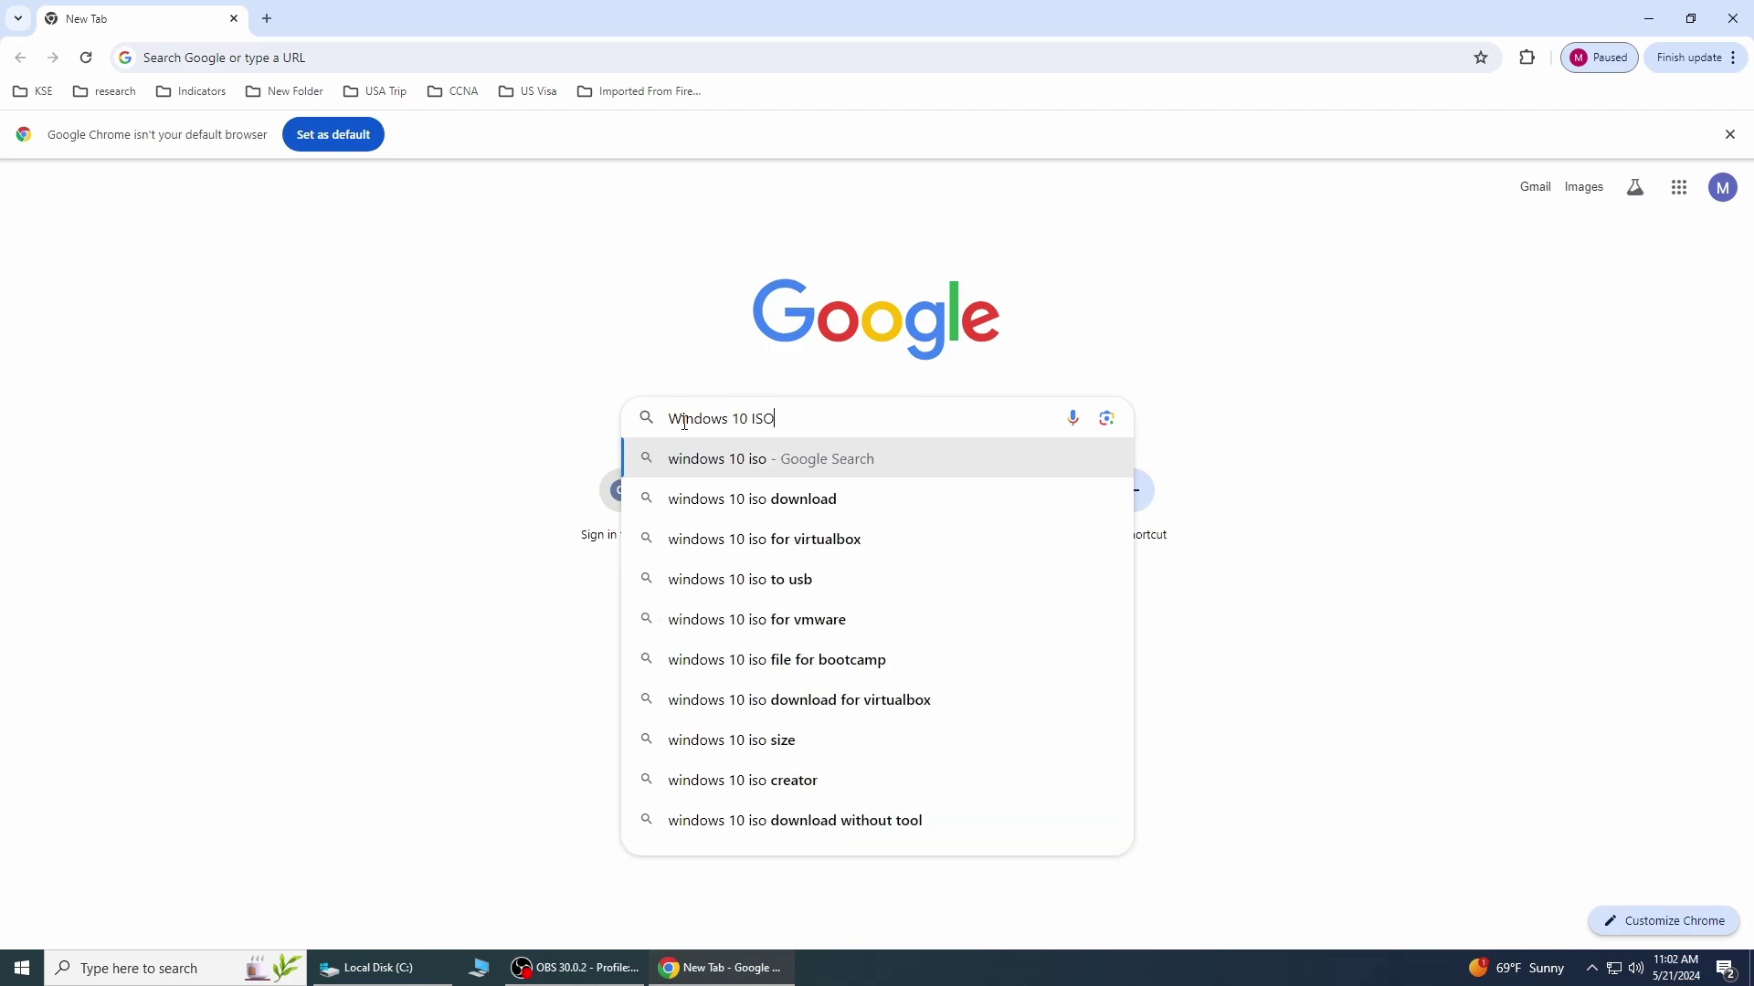
left_click(677, 458)
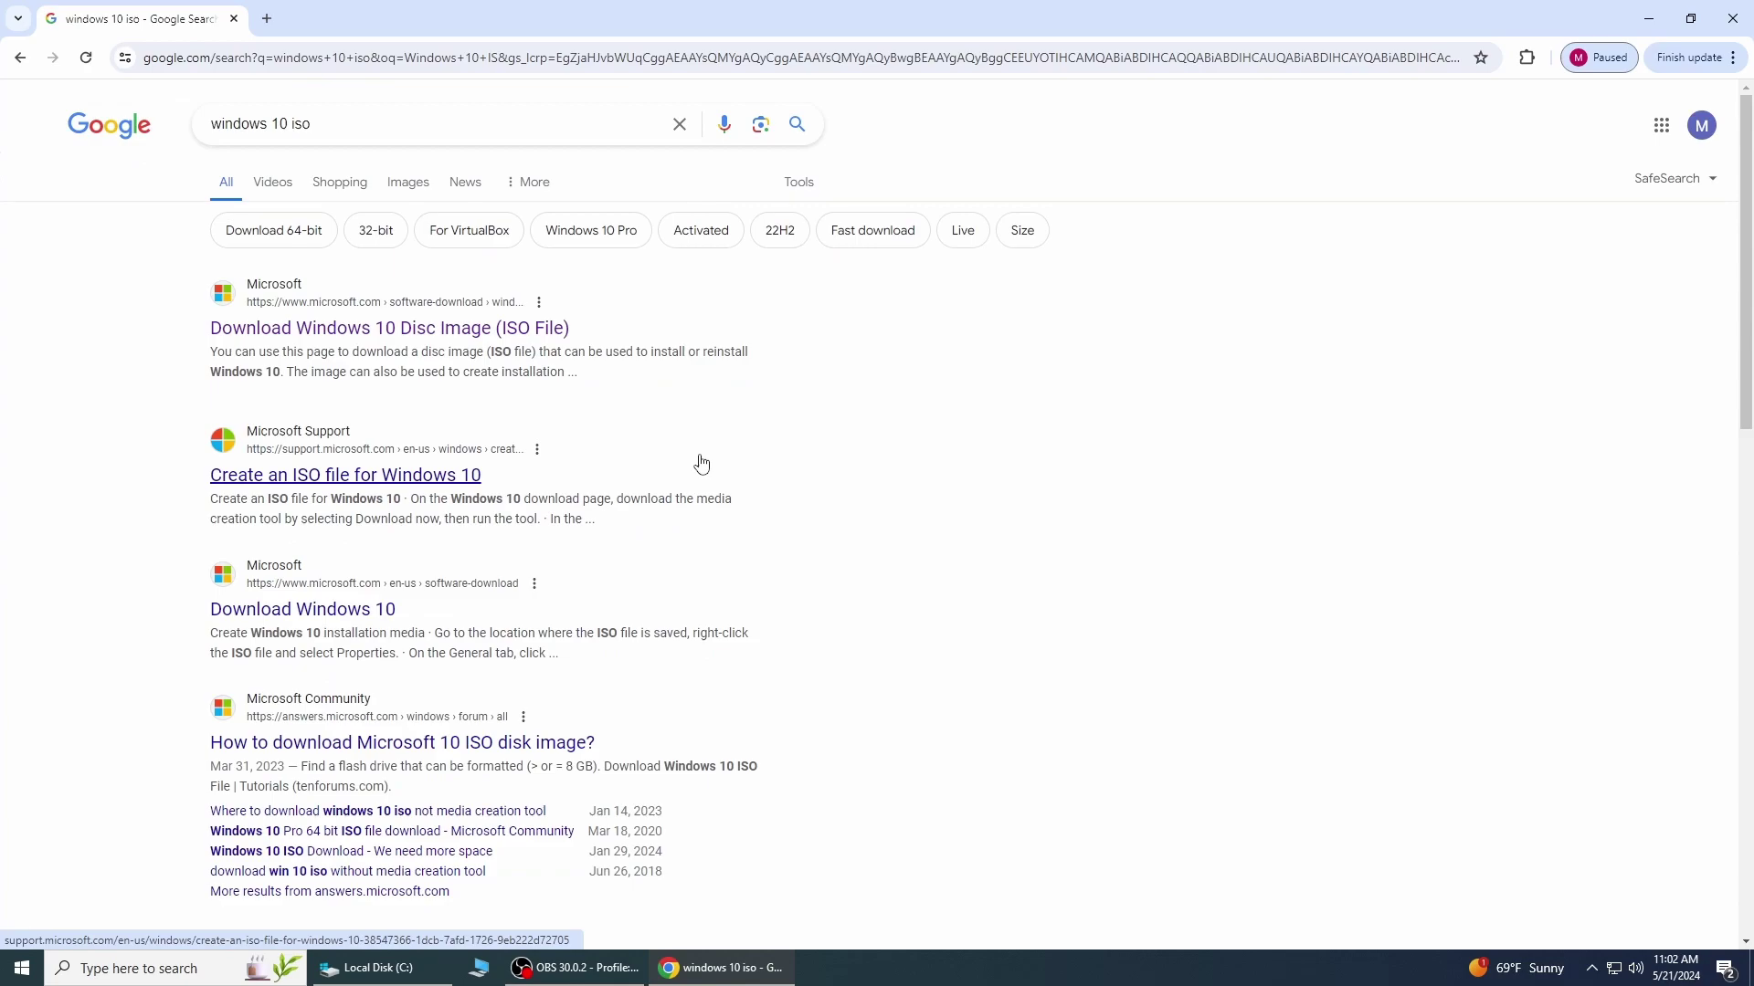
left_click(434, 337)
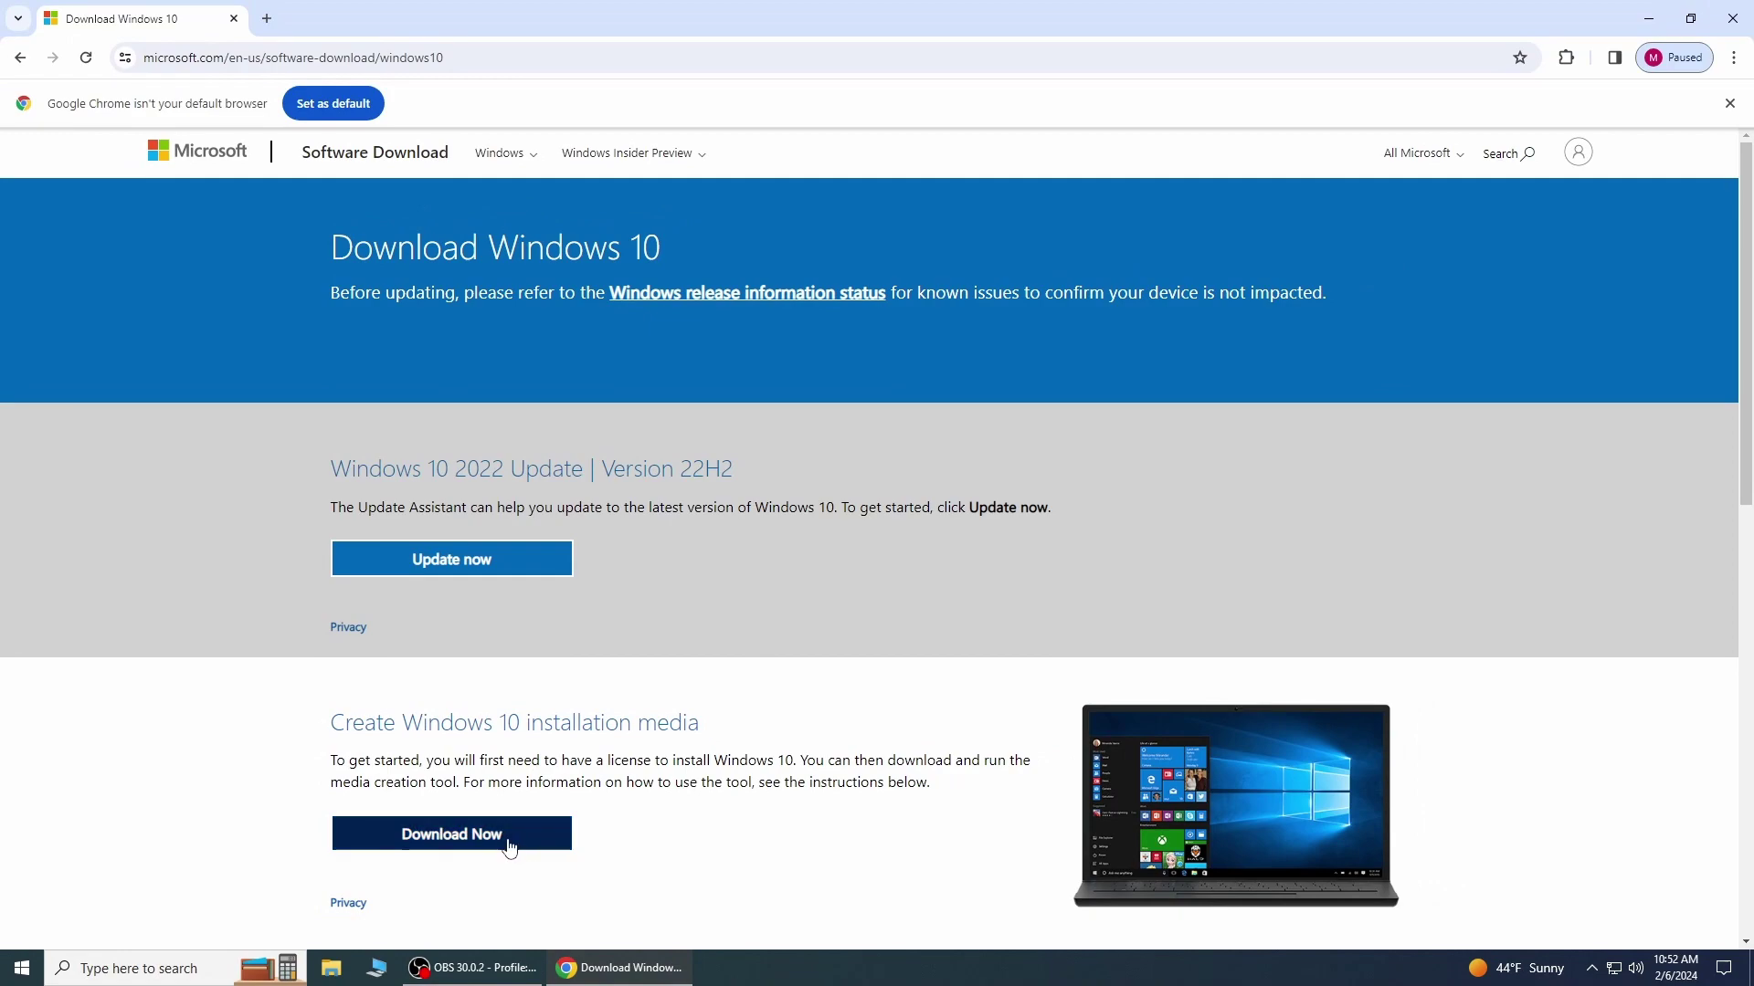
- Download the media creation tool and launch MediaCreationTool22H2.exe from the Downloads folder
left_click(510, 846)
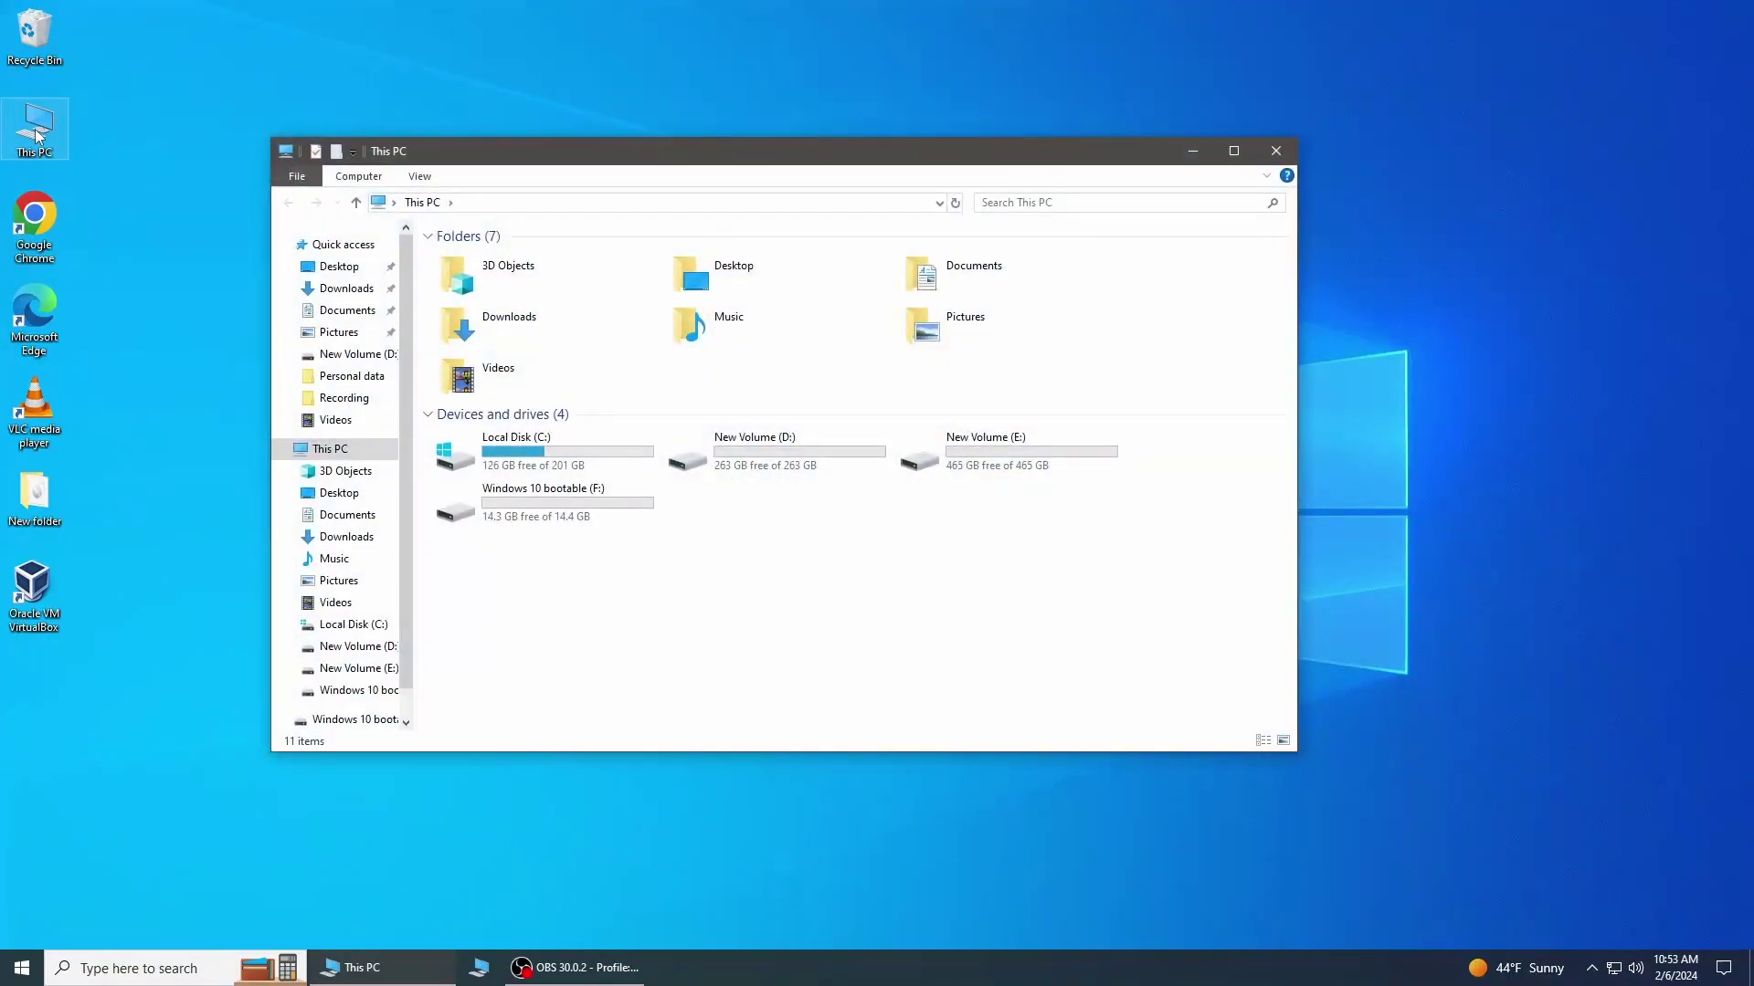
left_click(365, 288)
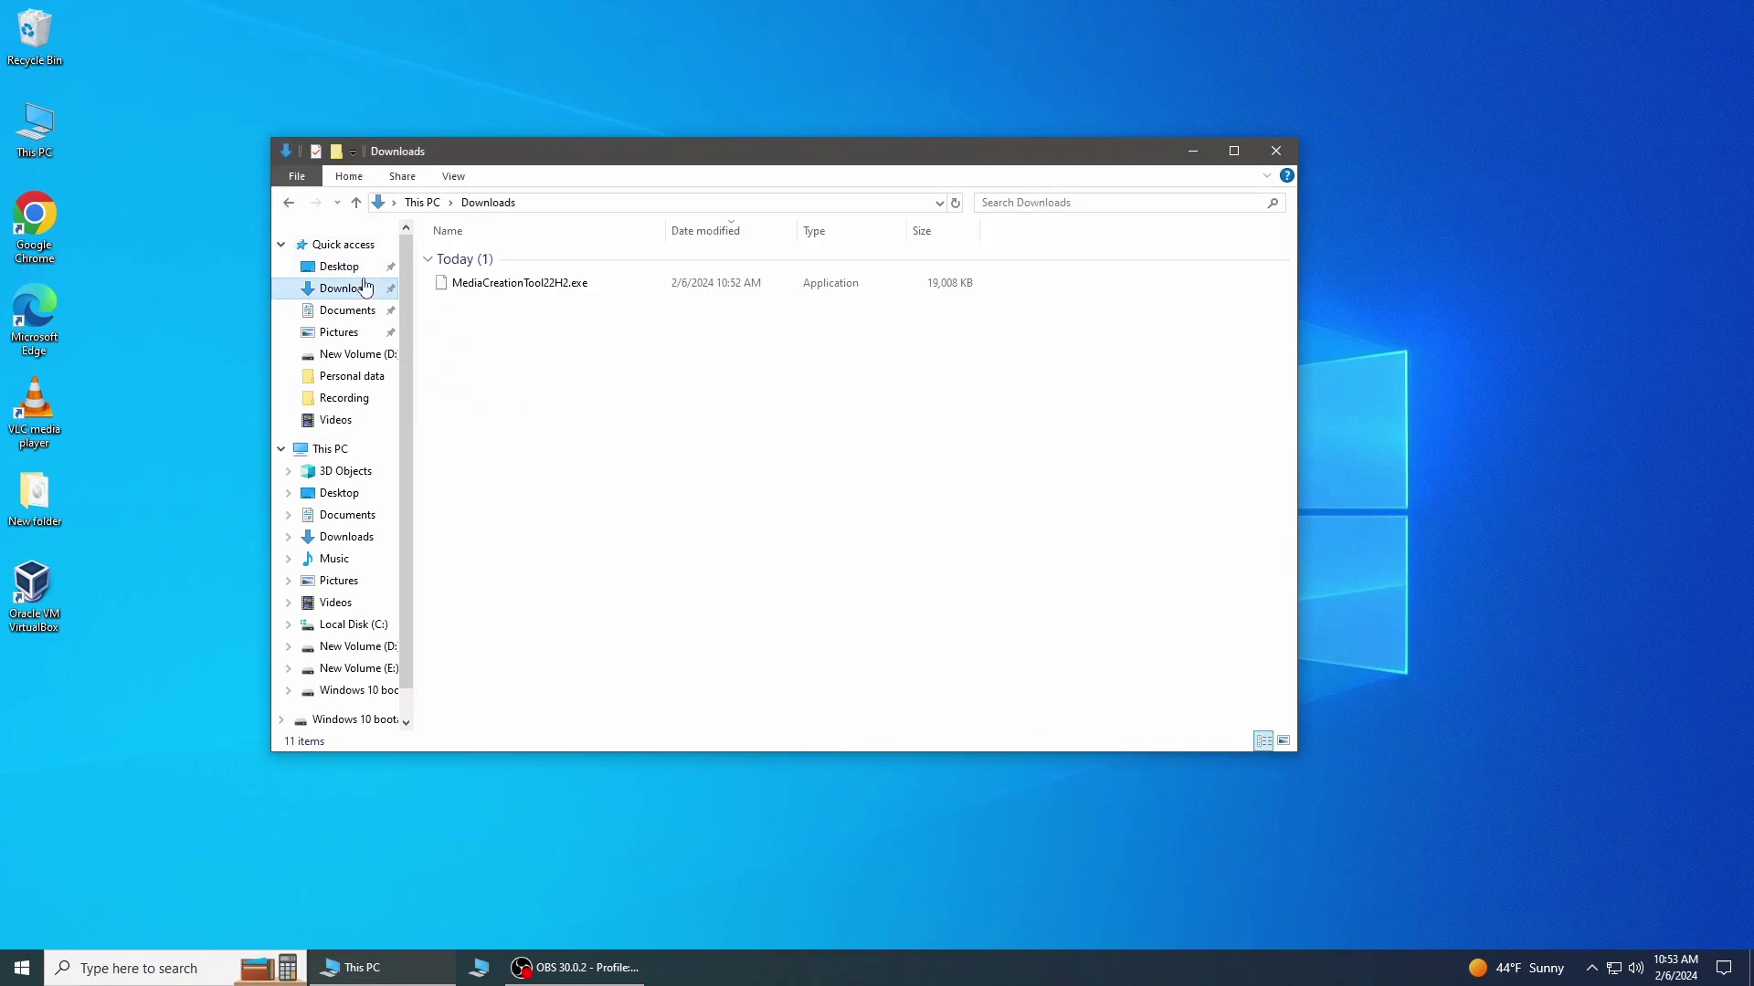
double_click(519, 282)
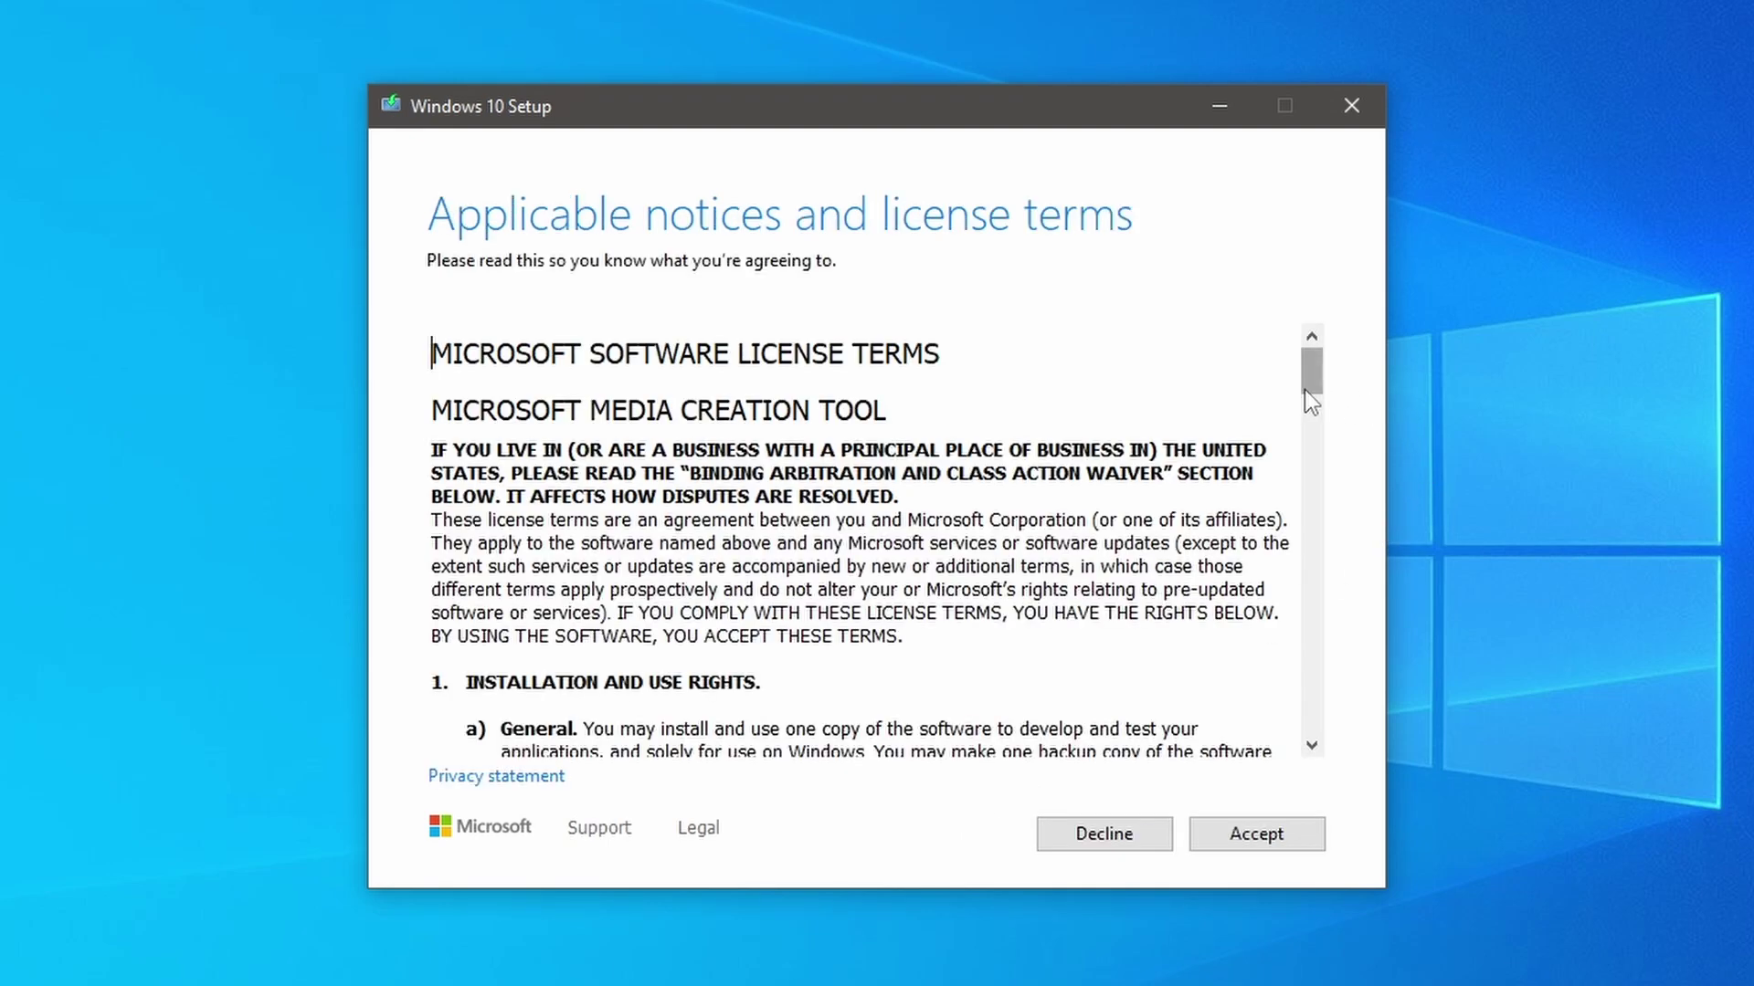
- Scroll through the Windows 10 license terms and accept them
left_click_drag(1311, 384, 1311, 725)
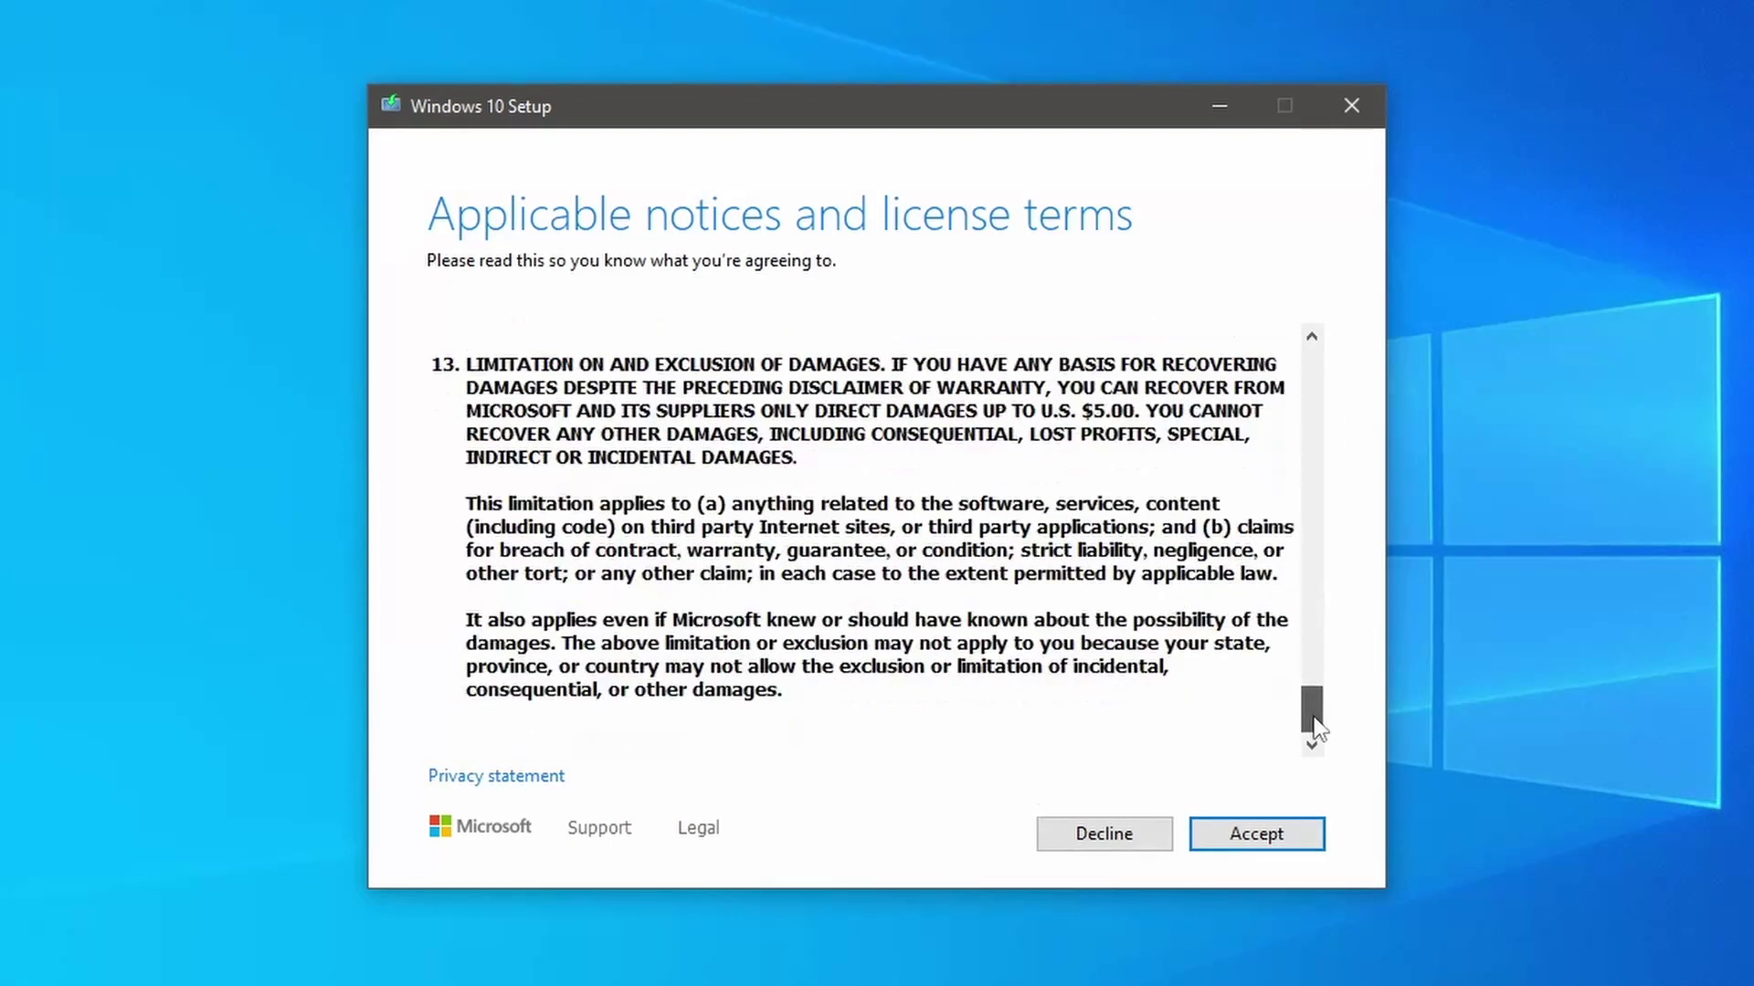
left_click(1258, 834)
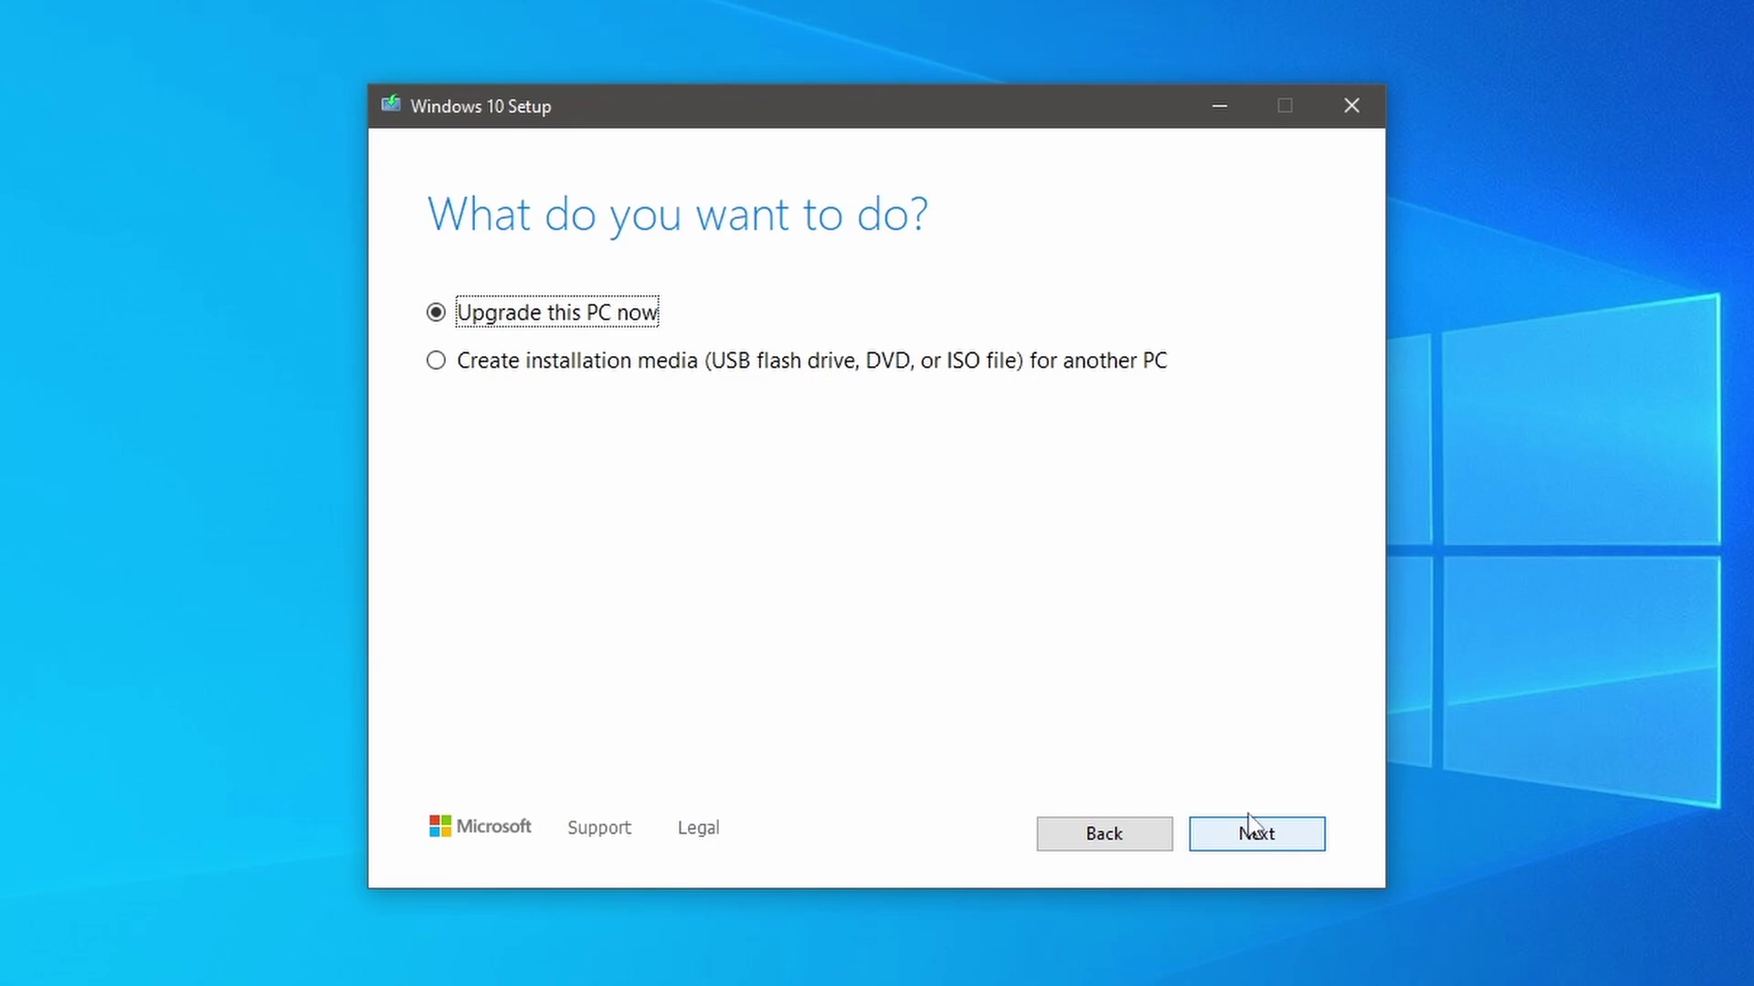
- Choose to create installation media with English (United States), Windows 10 and 64-bit (x64)
left_click(436, 361)
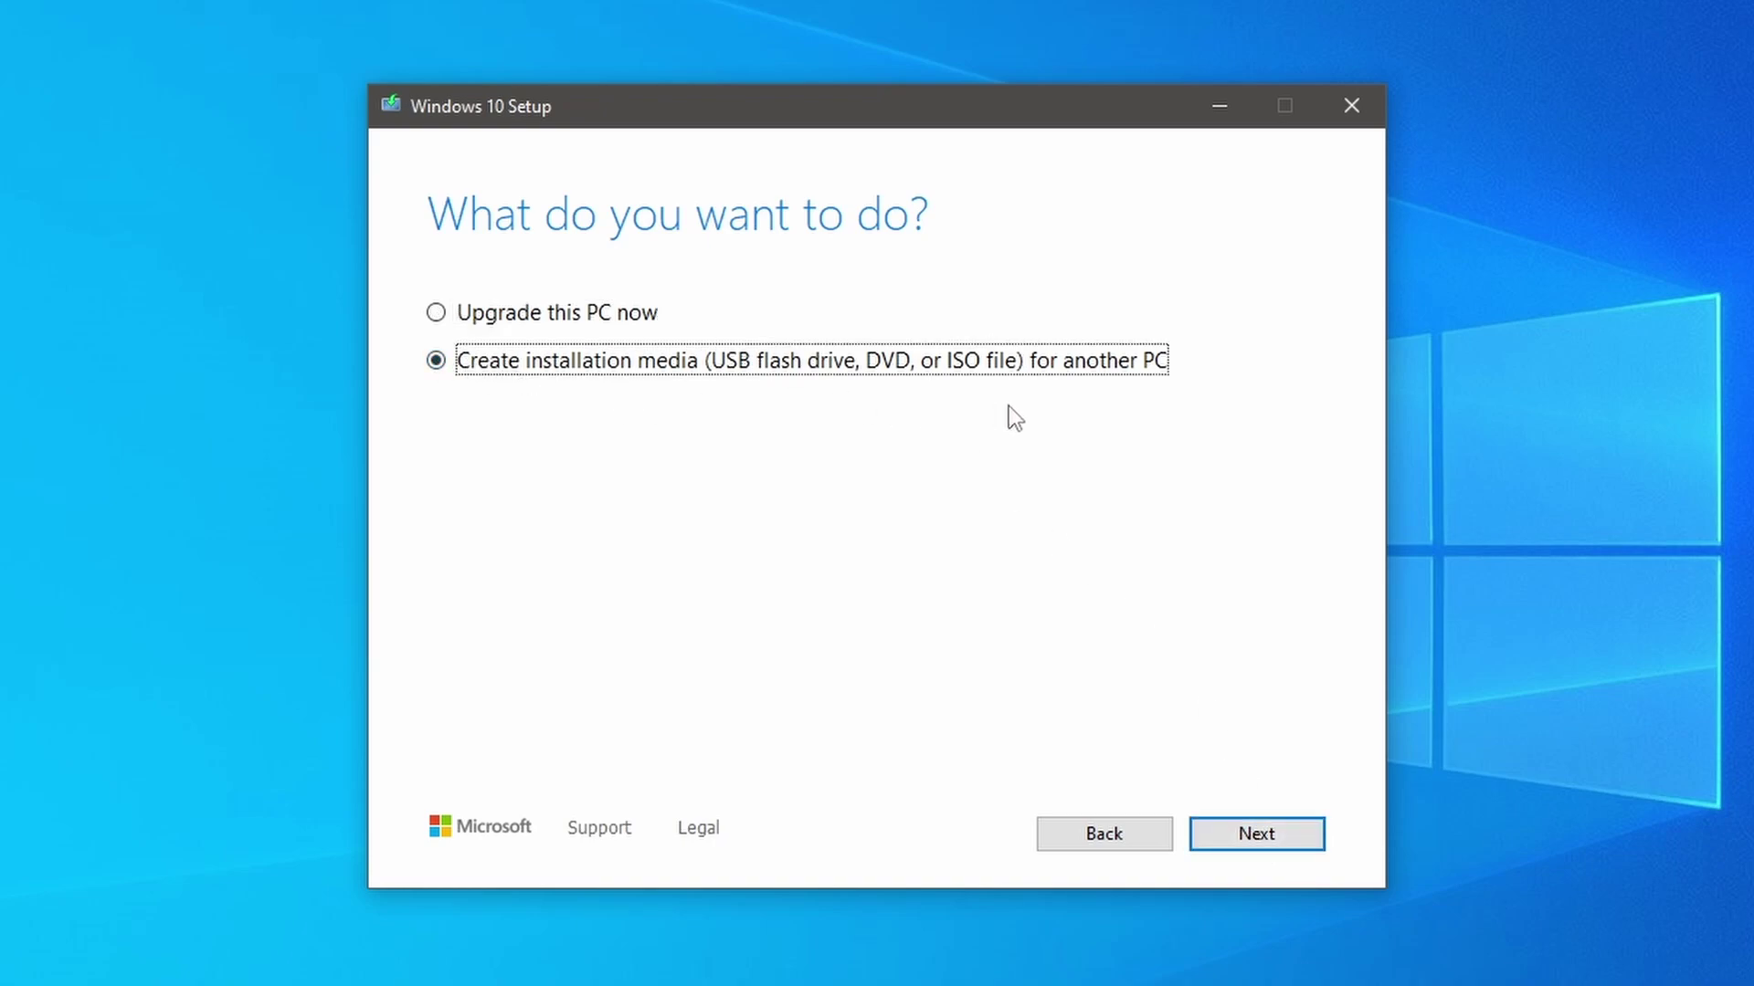
left_click(1254, 836)
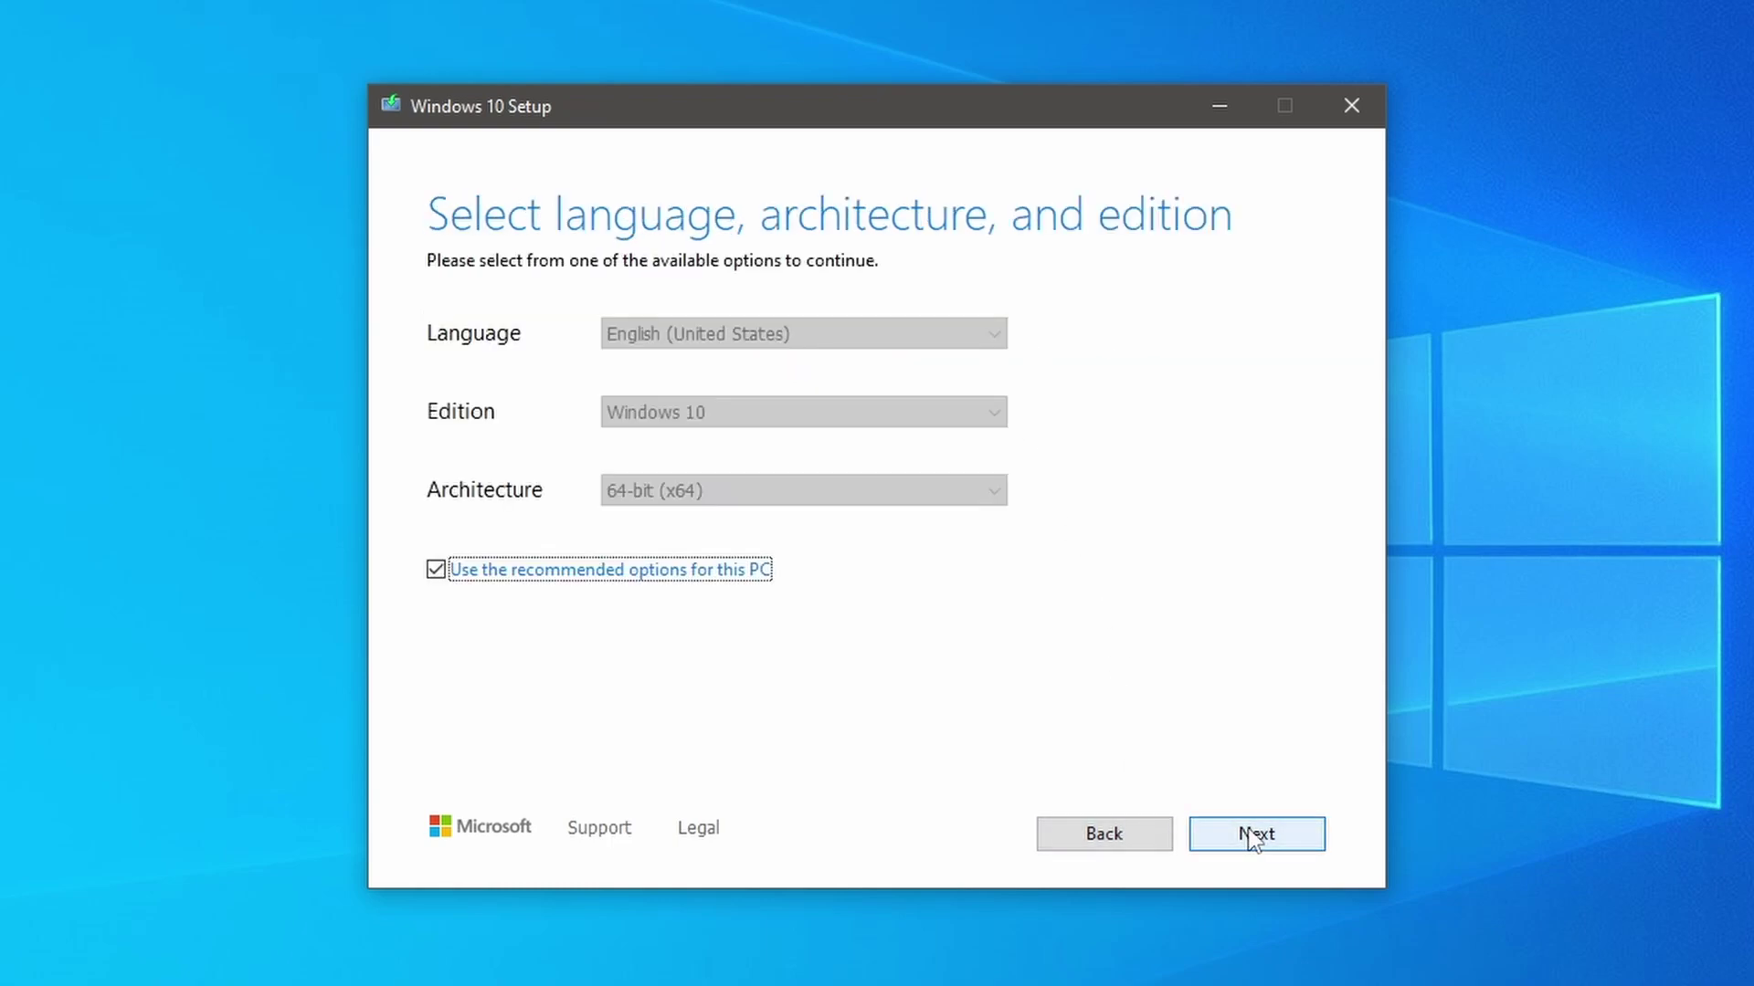
left_click(431, 567)
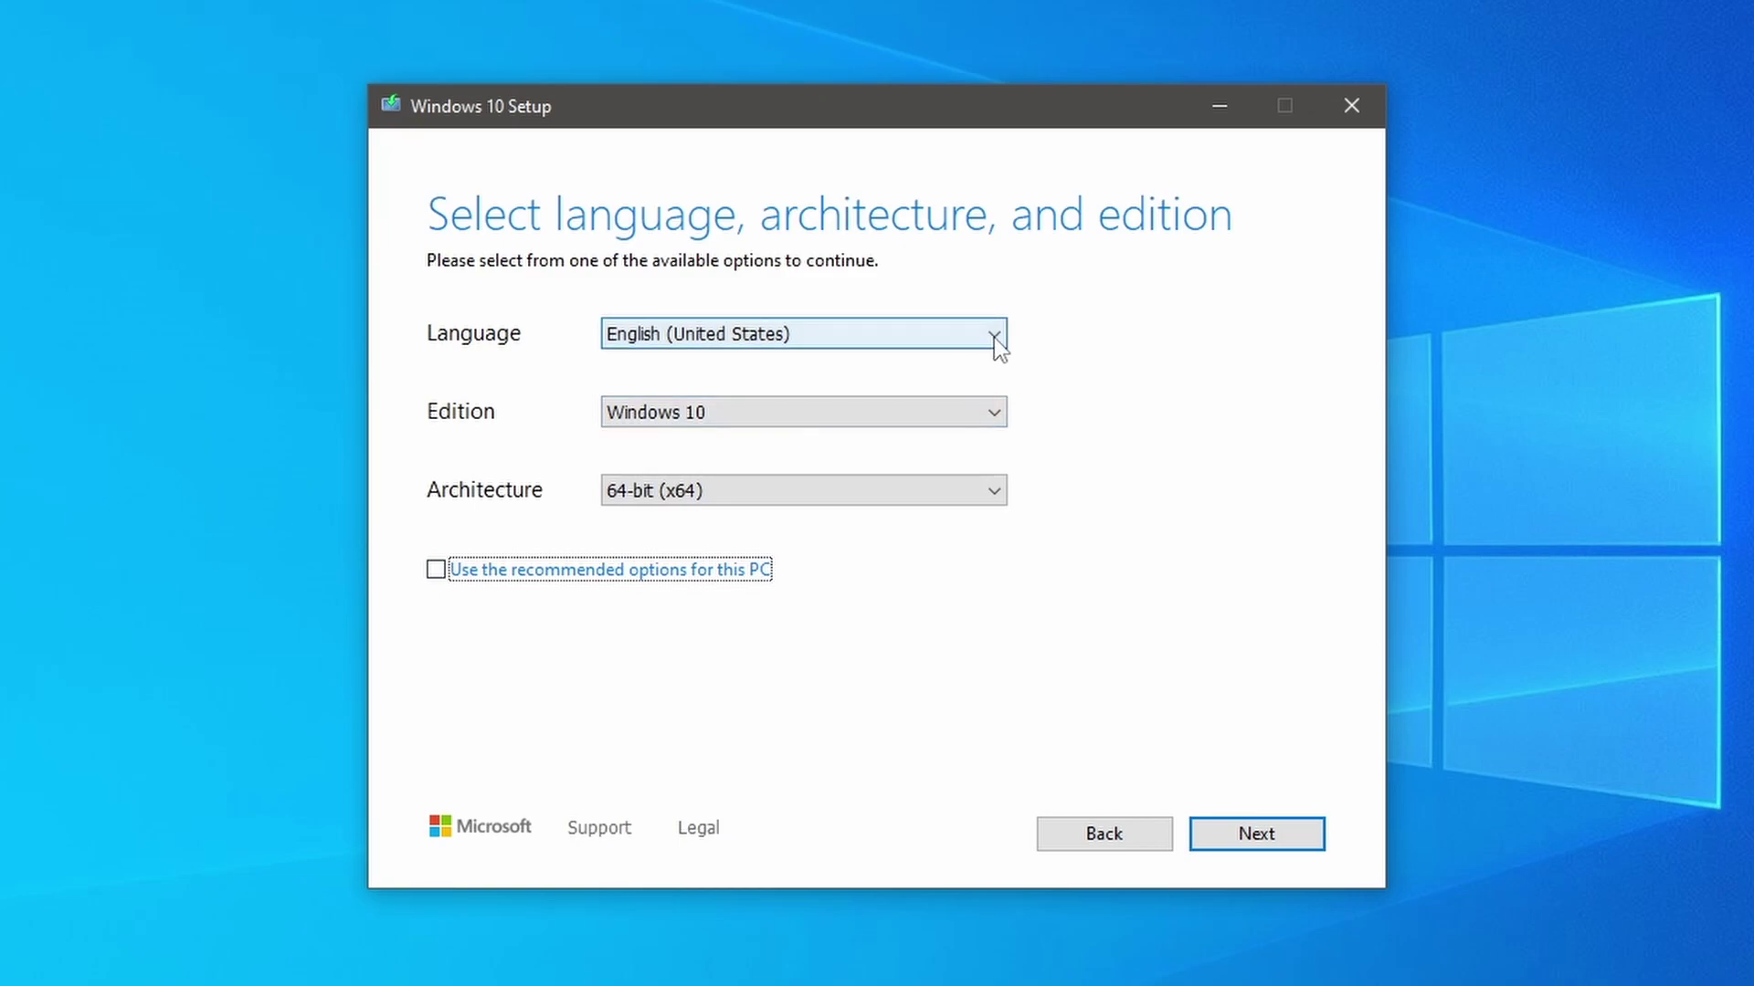
left_click(993, 336)
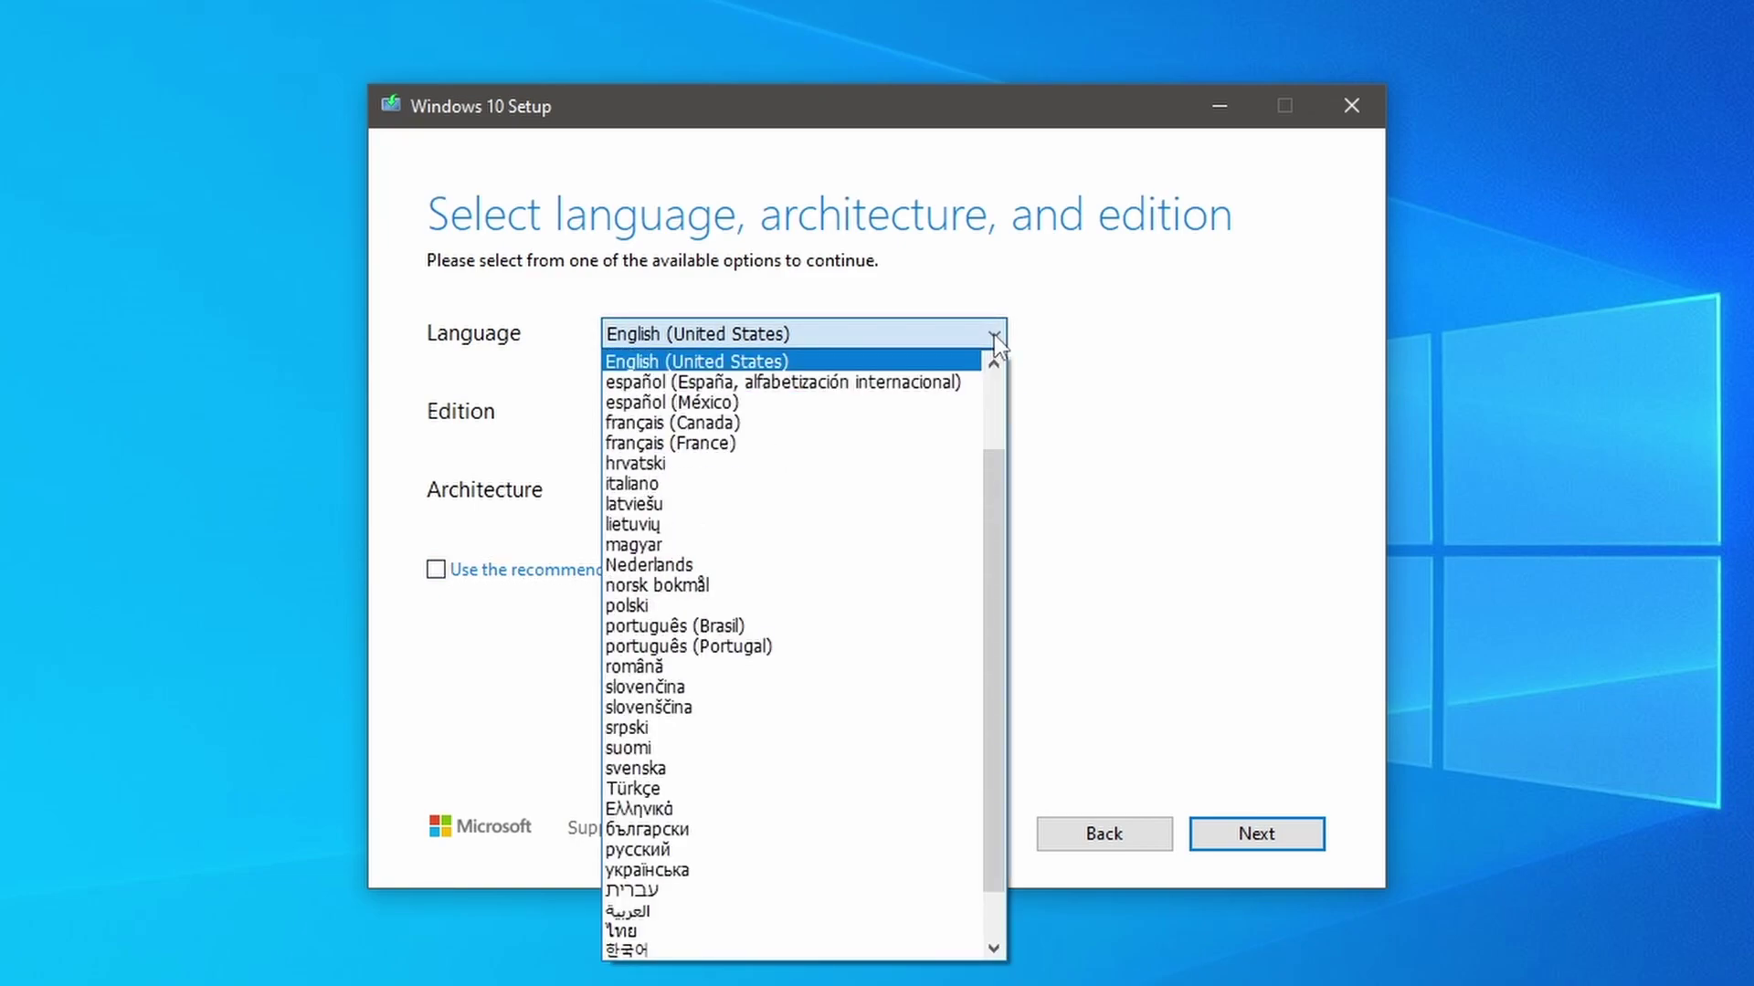
left_click(994, 333)
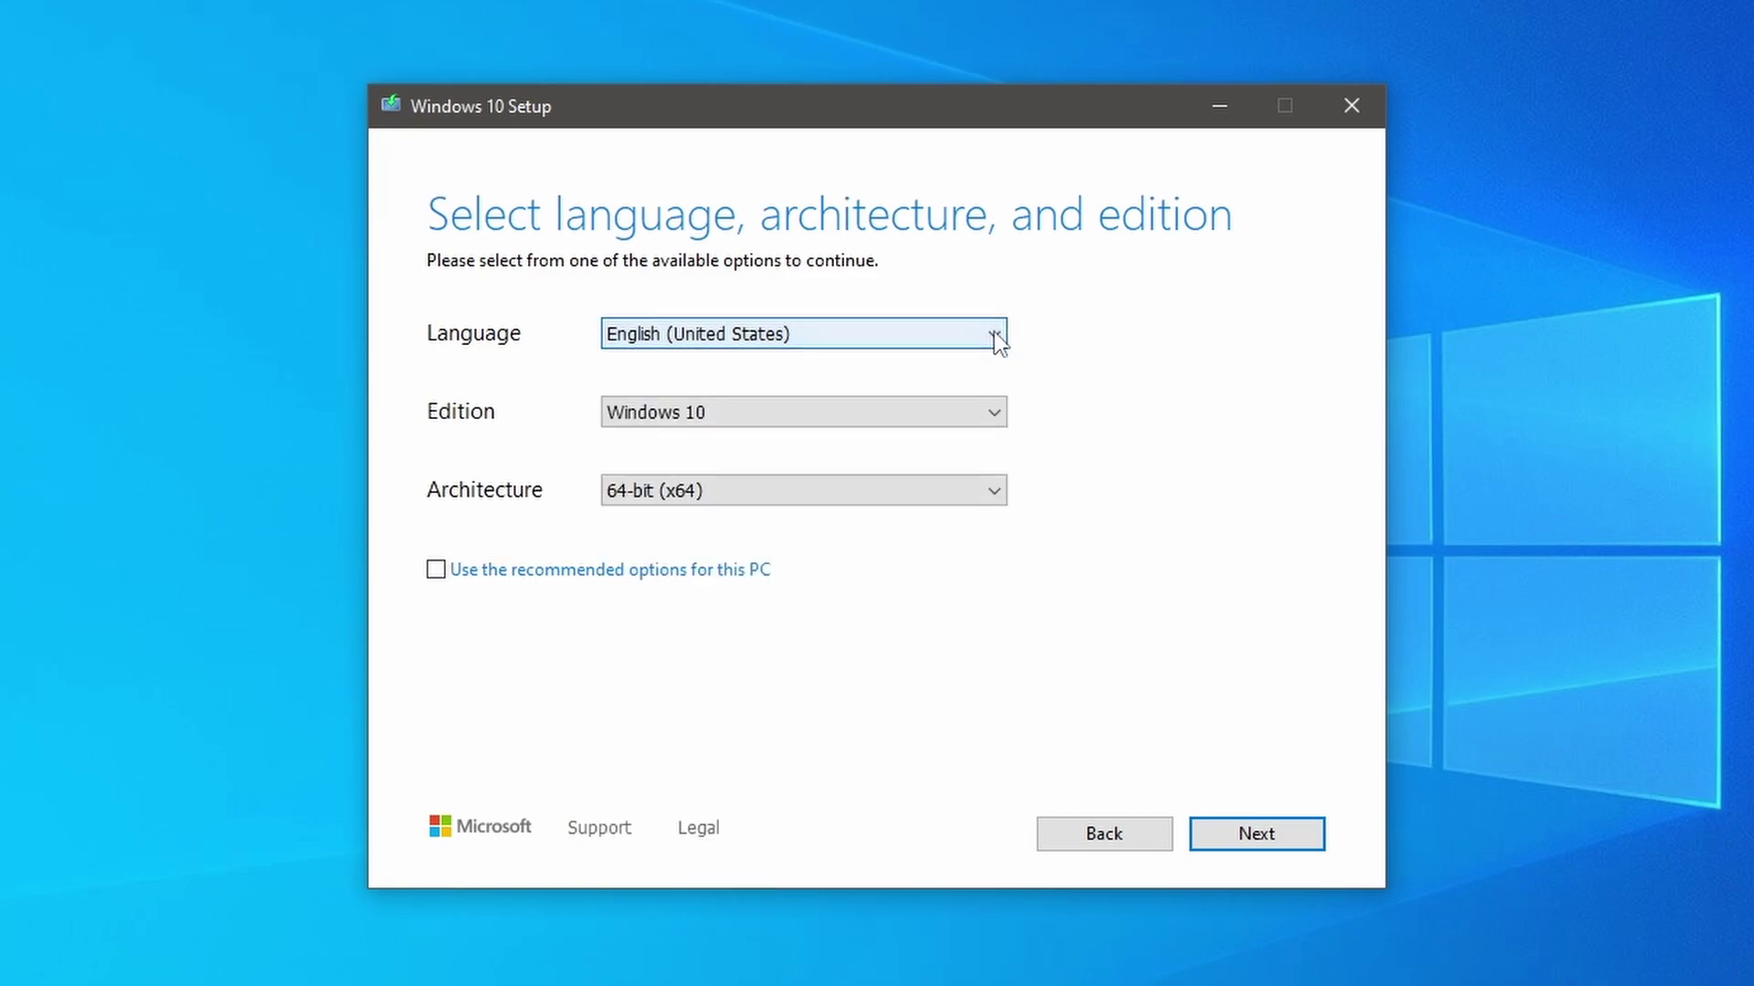
scroll(991, 498, "down", 1)
left_click(991, 498)
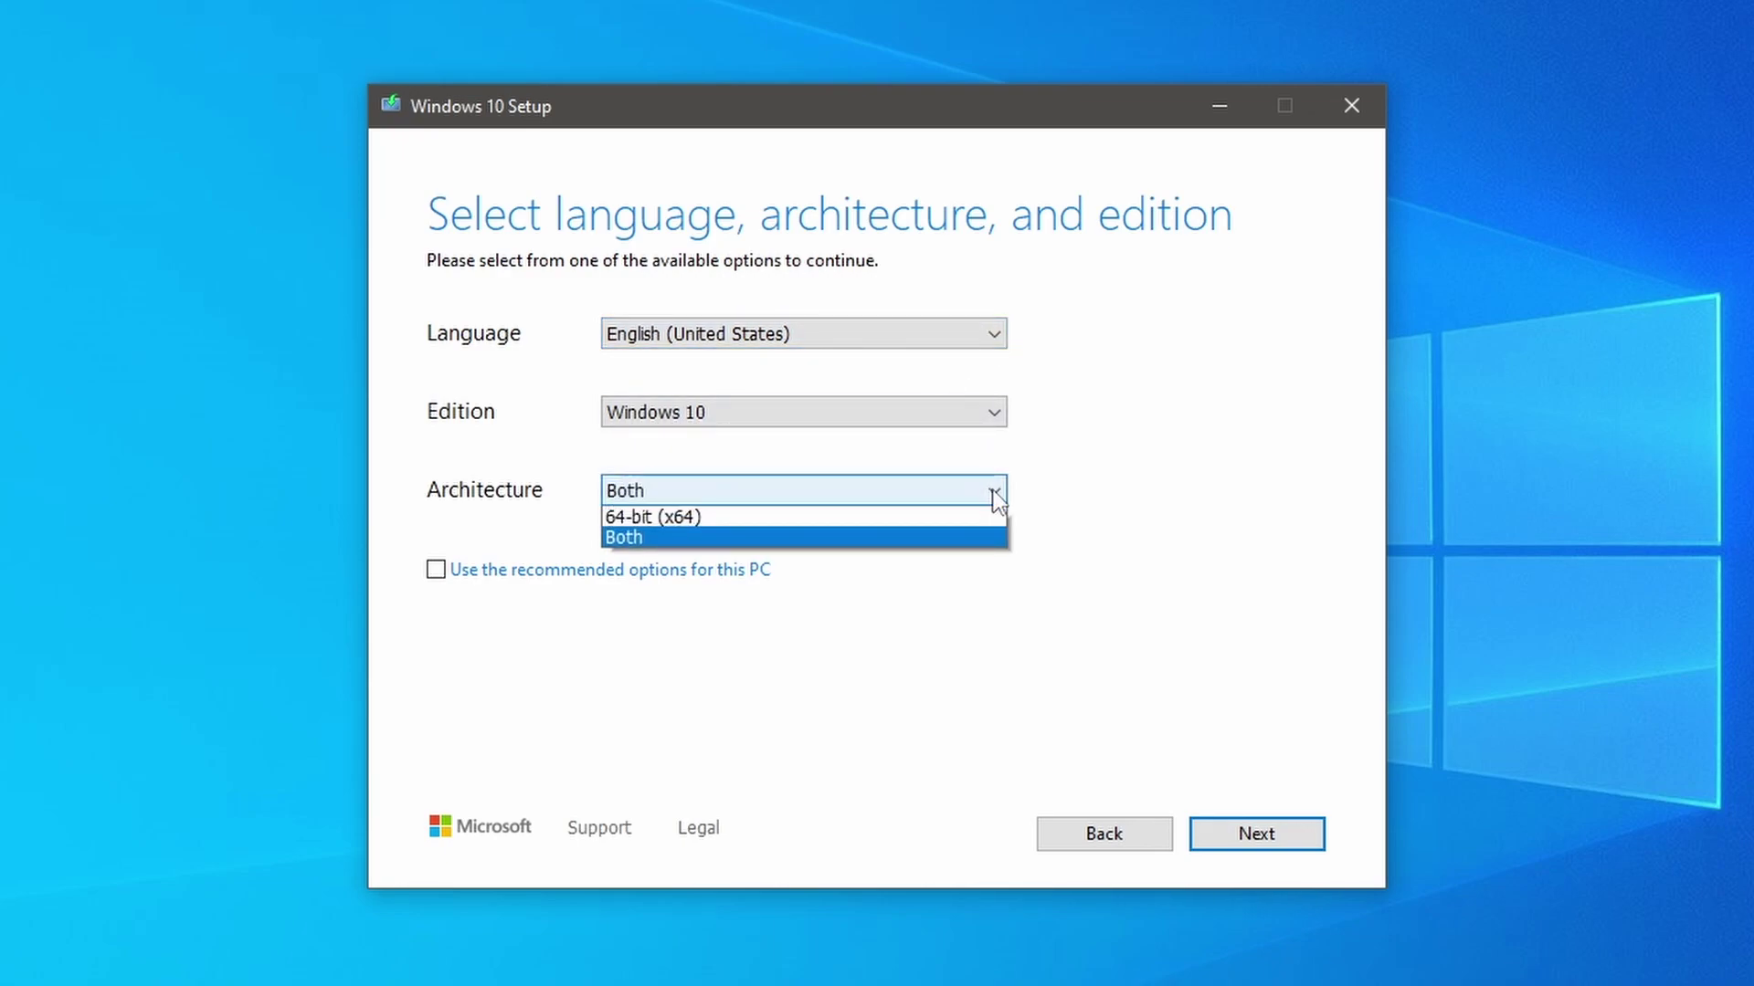
left_click(930, 541)
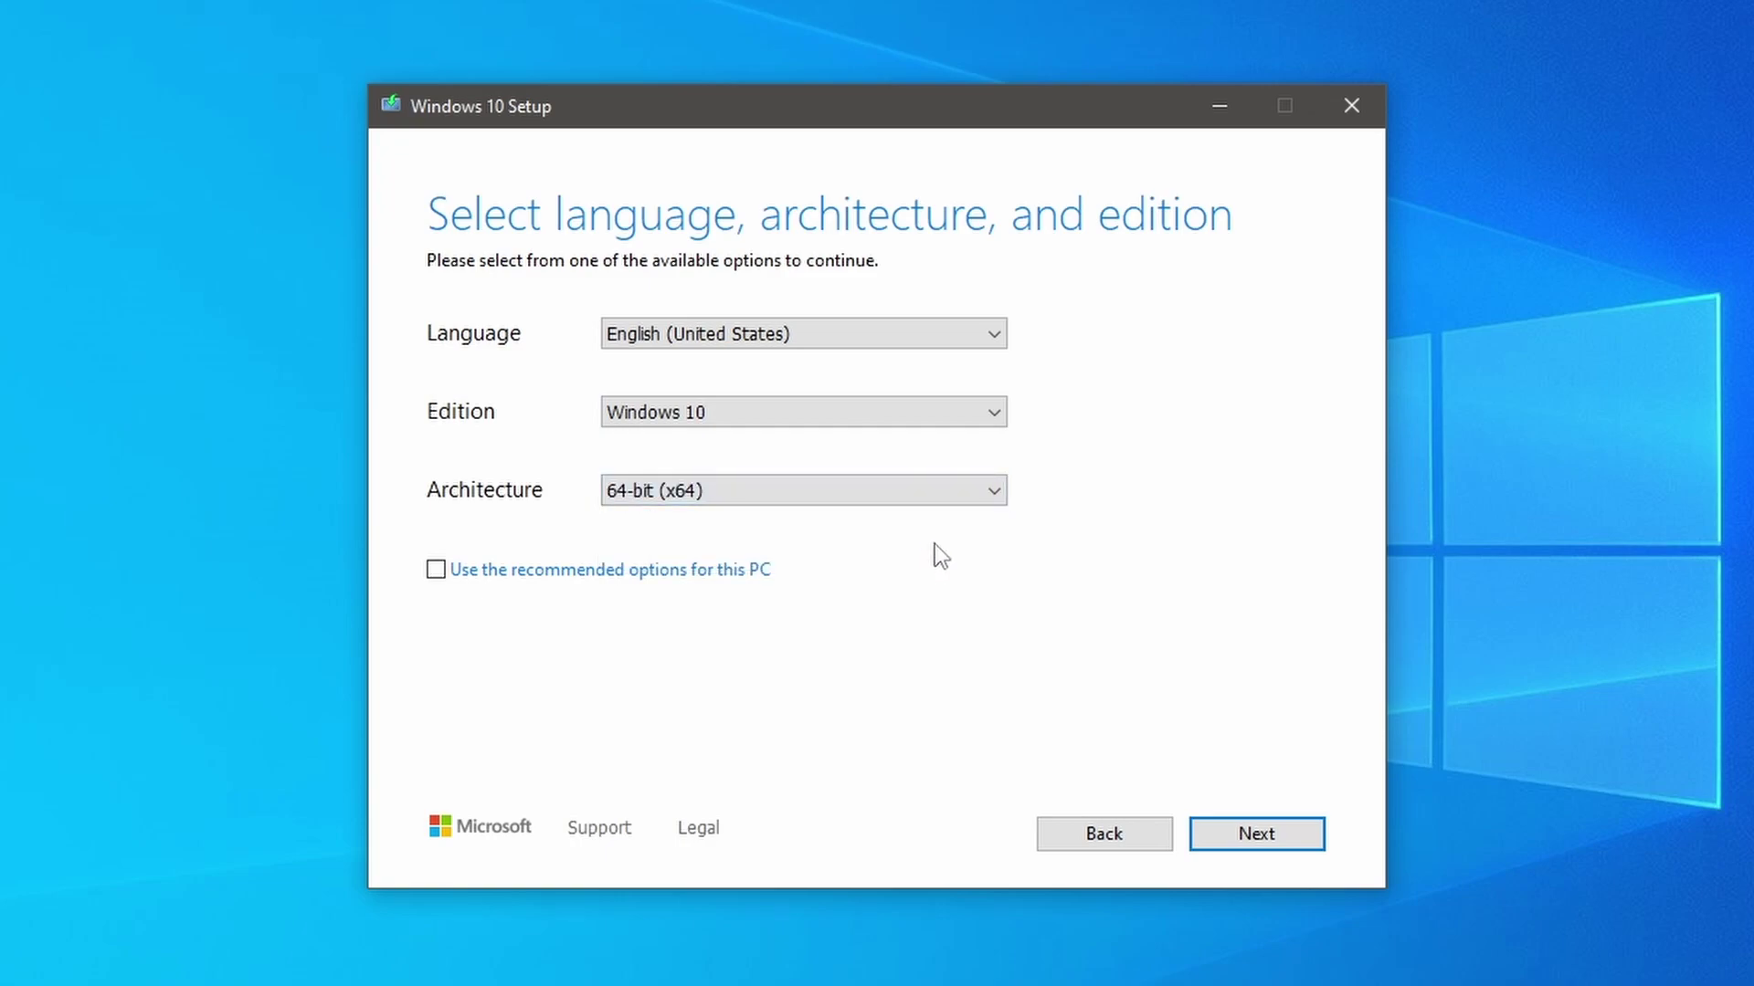
left_click(1217, 839)
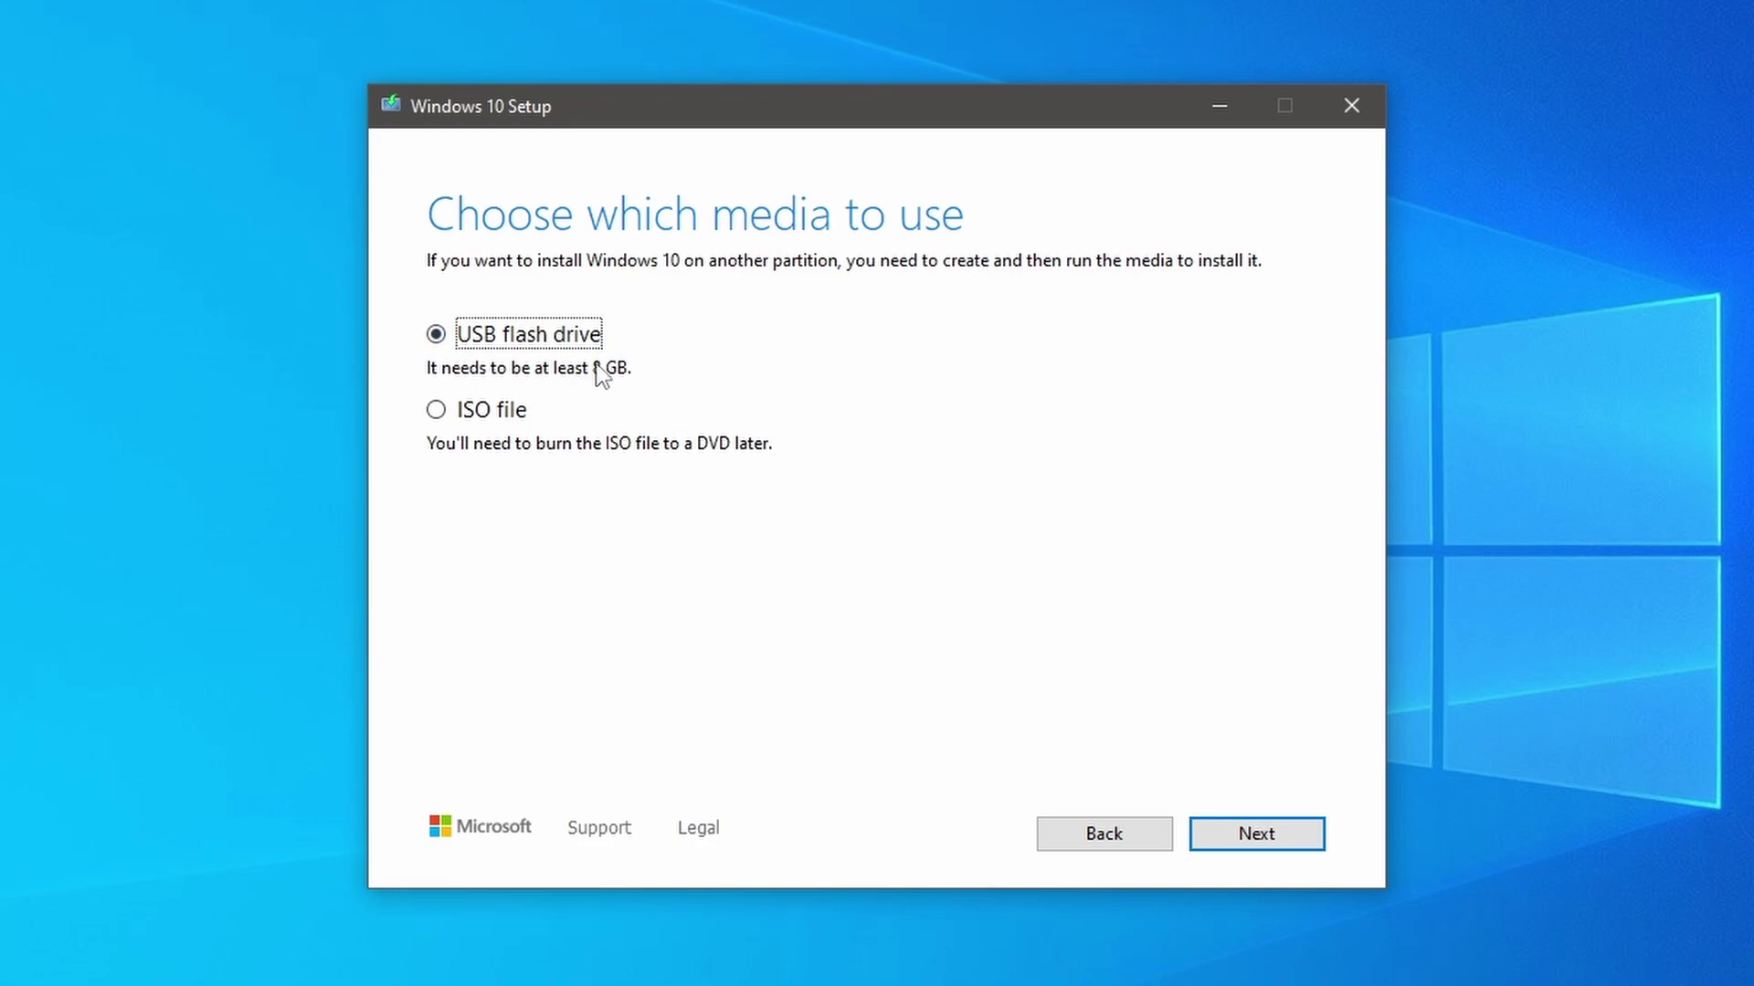
- Write Windows 10 to USB flash drive F: (Windows 10 bootable) and finish setup when done
left_click(1317, 845)
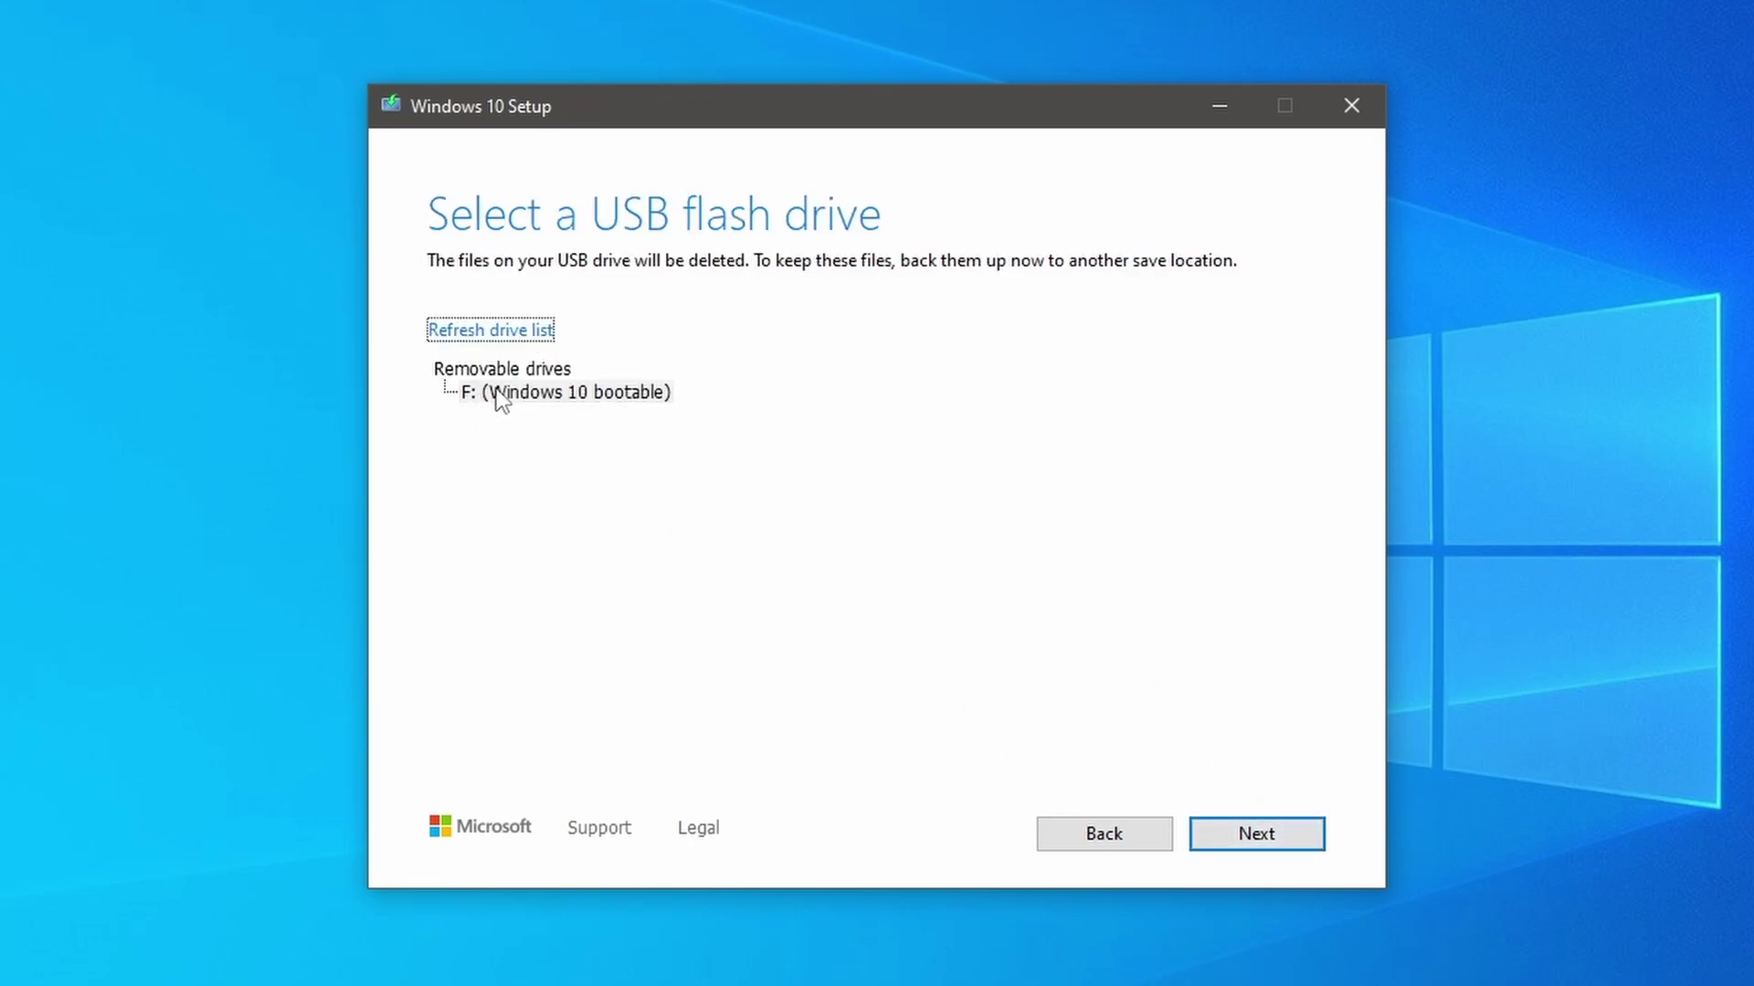
left_click(591, 393)
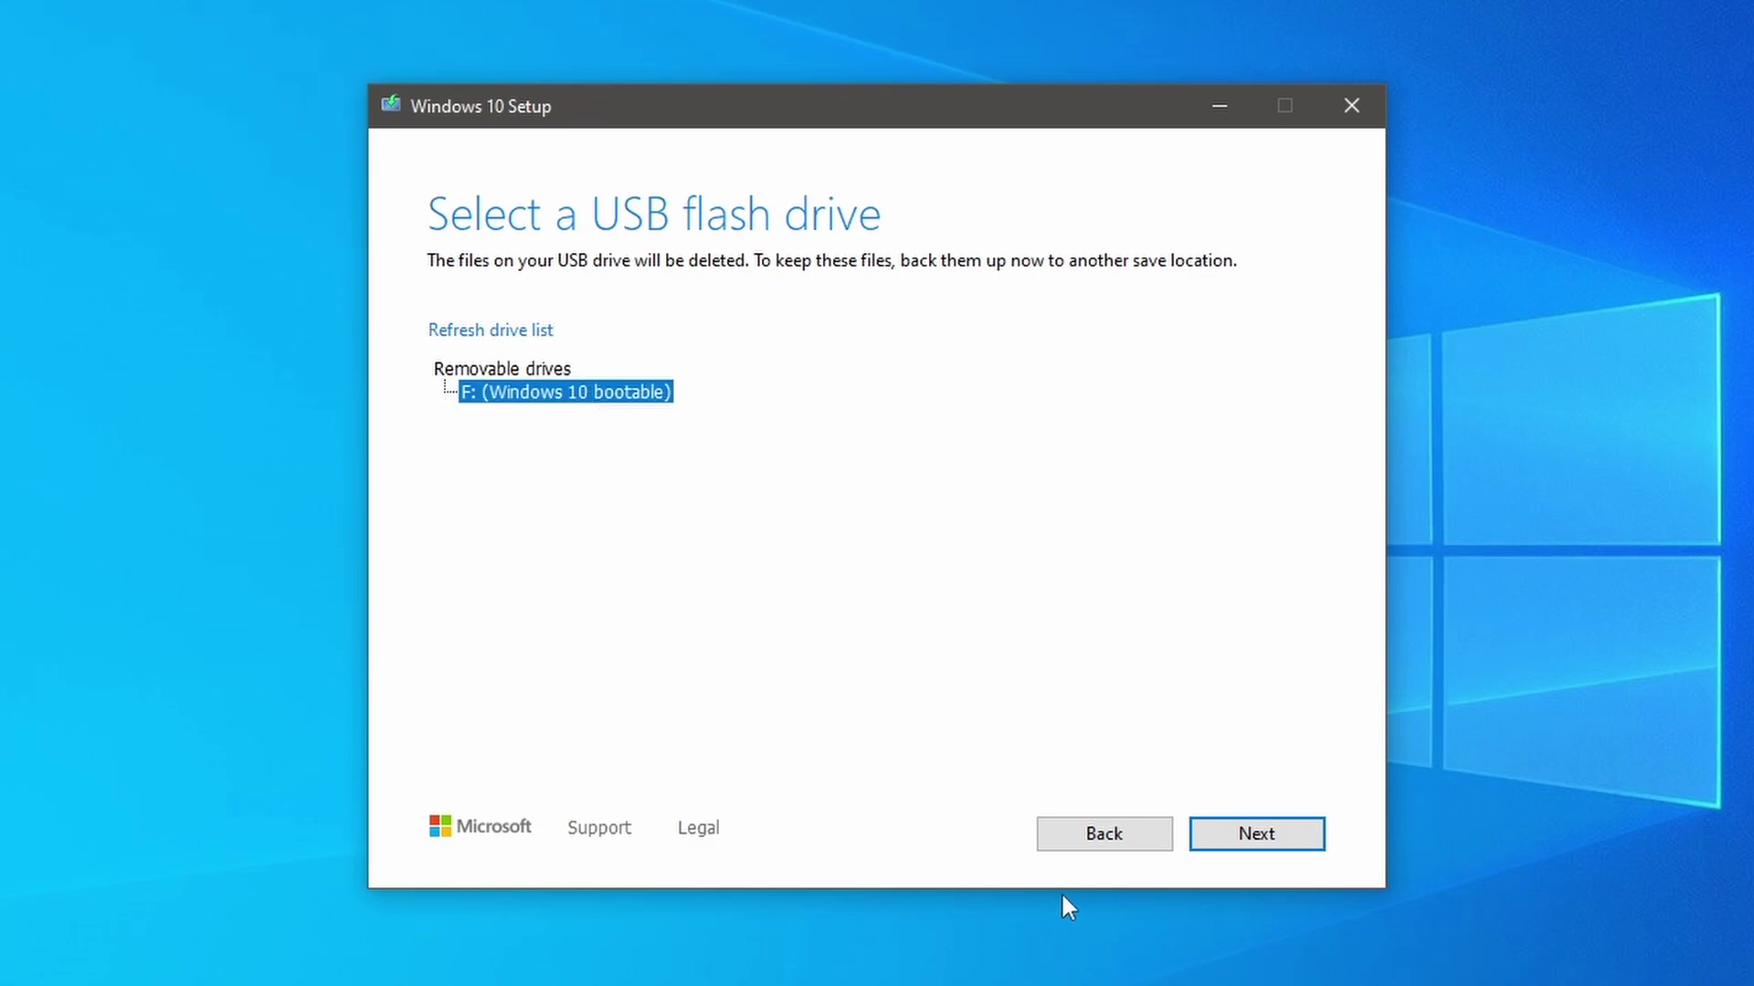
left_click(1245, 825)
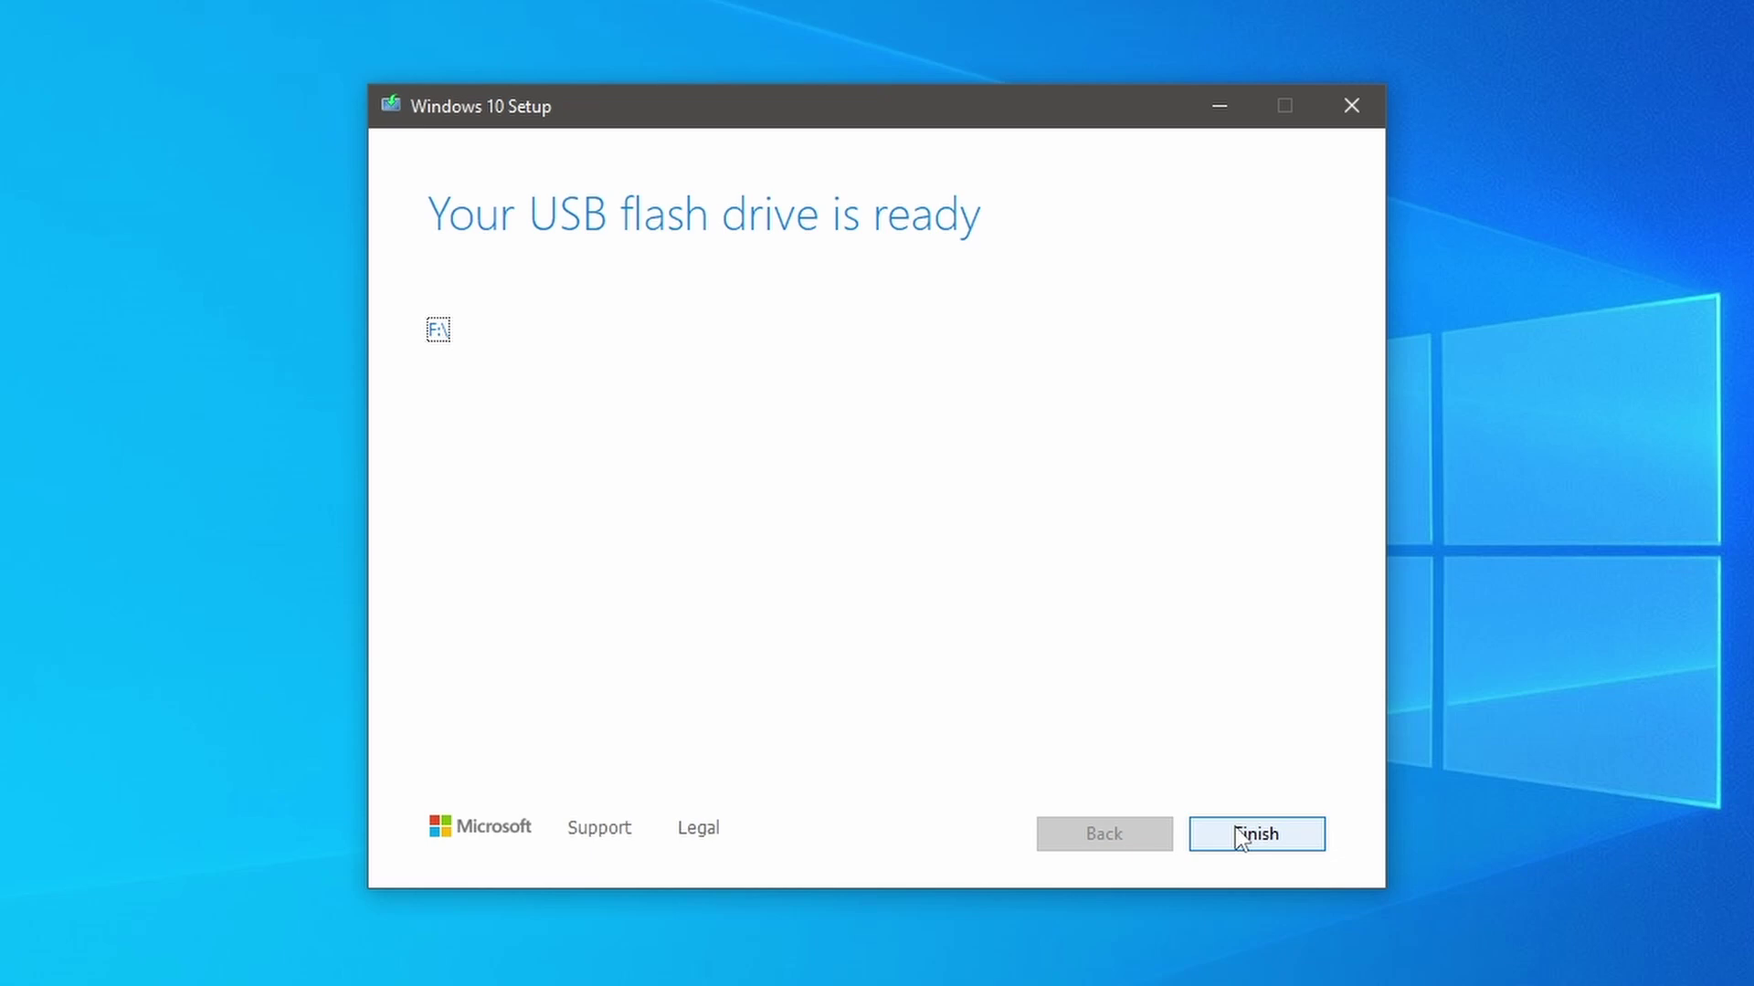
left_click(1235, 827)
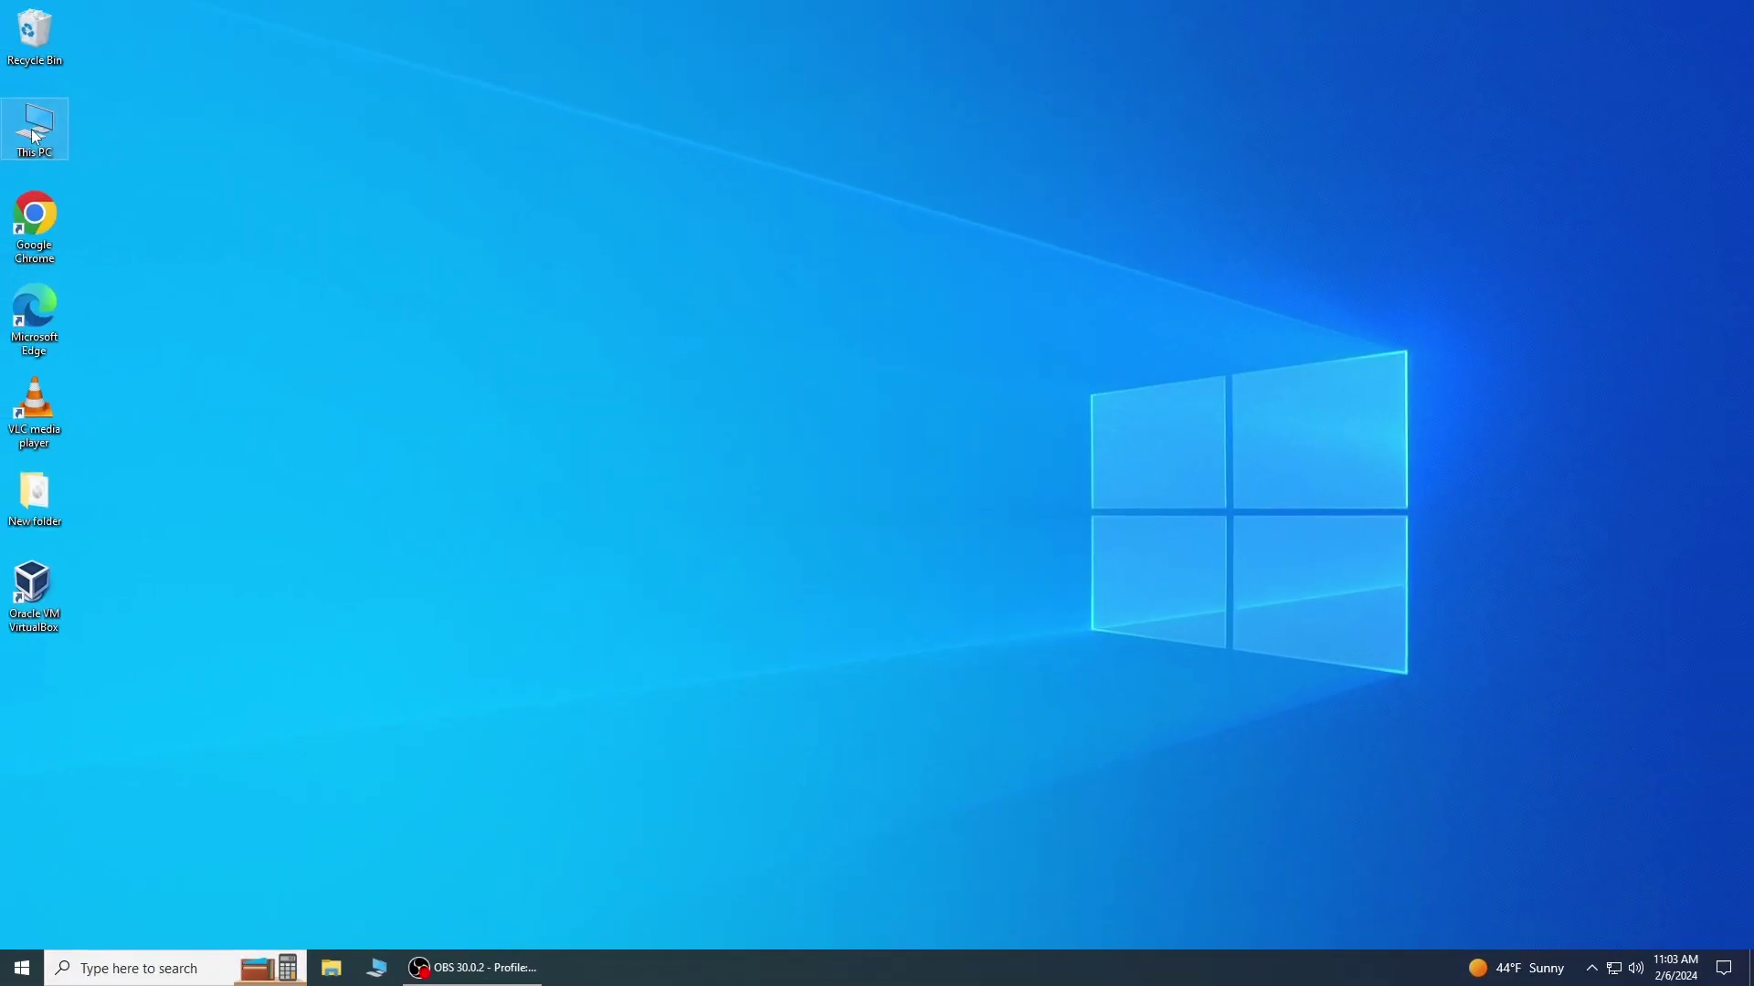
- Open This PC and the ESD-USB (F:) drive to view its boot, efi and sources files
double_click(34, 135)
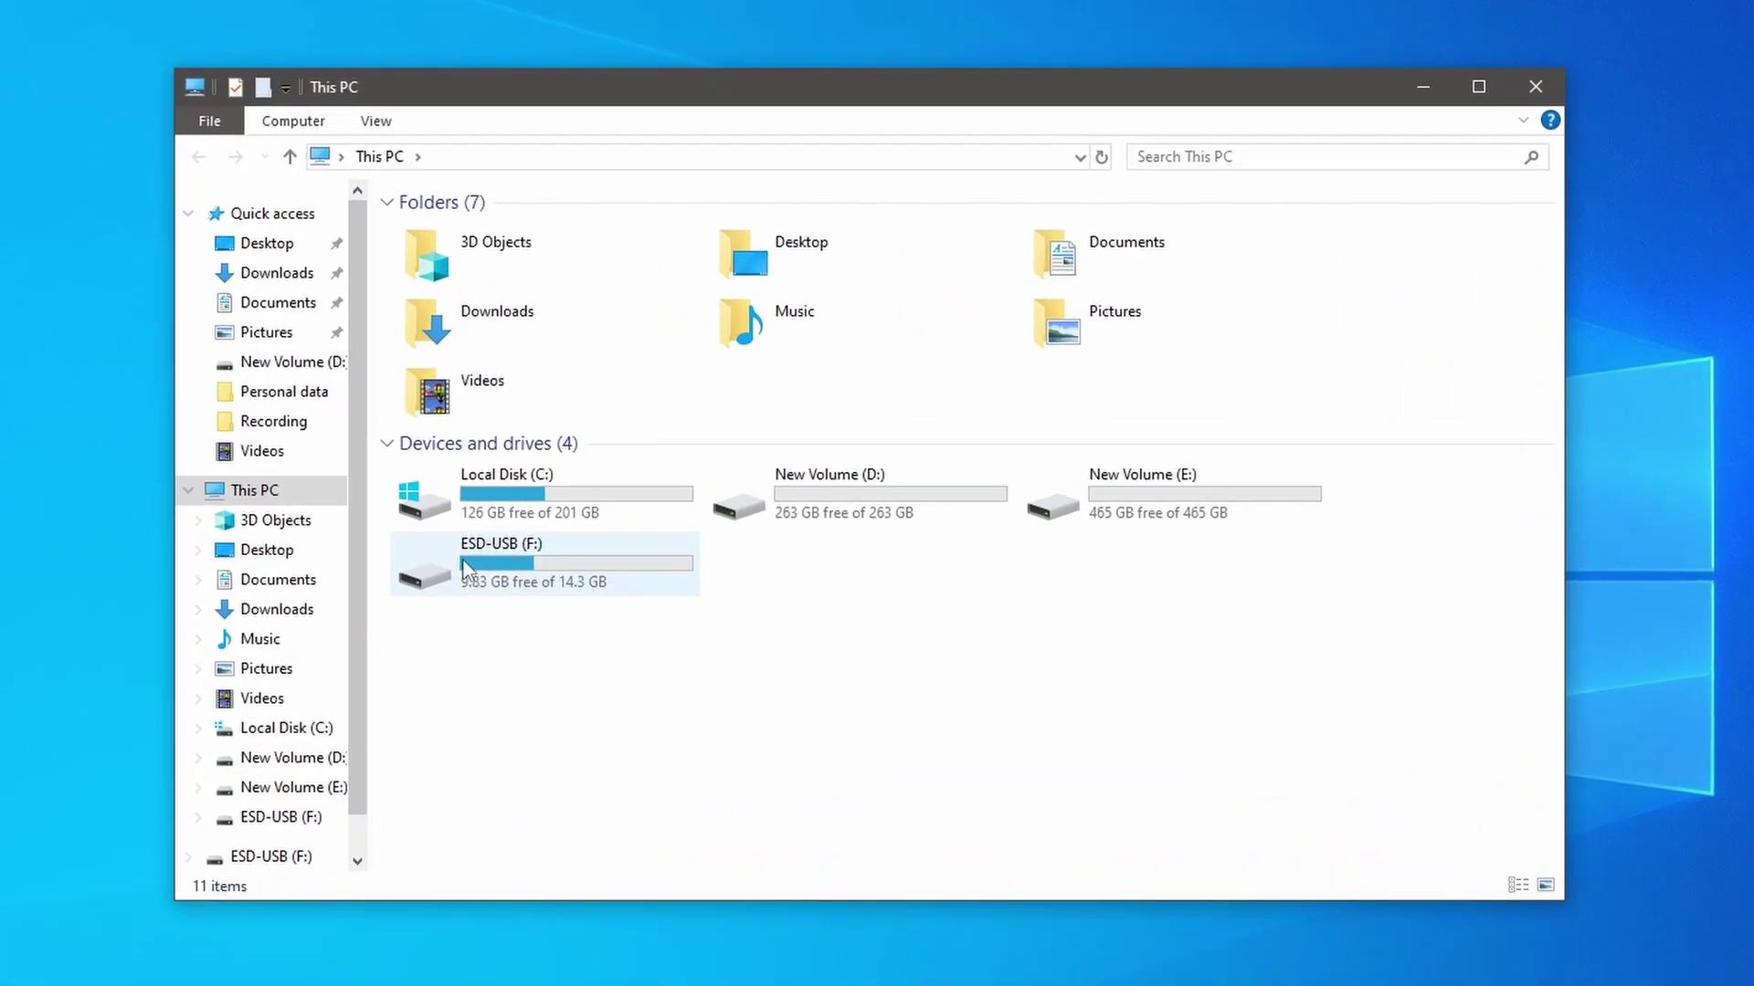
double_click(466, 568)
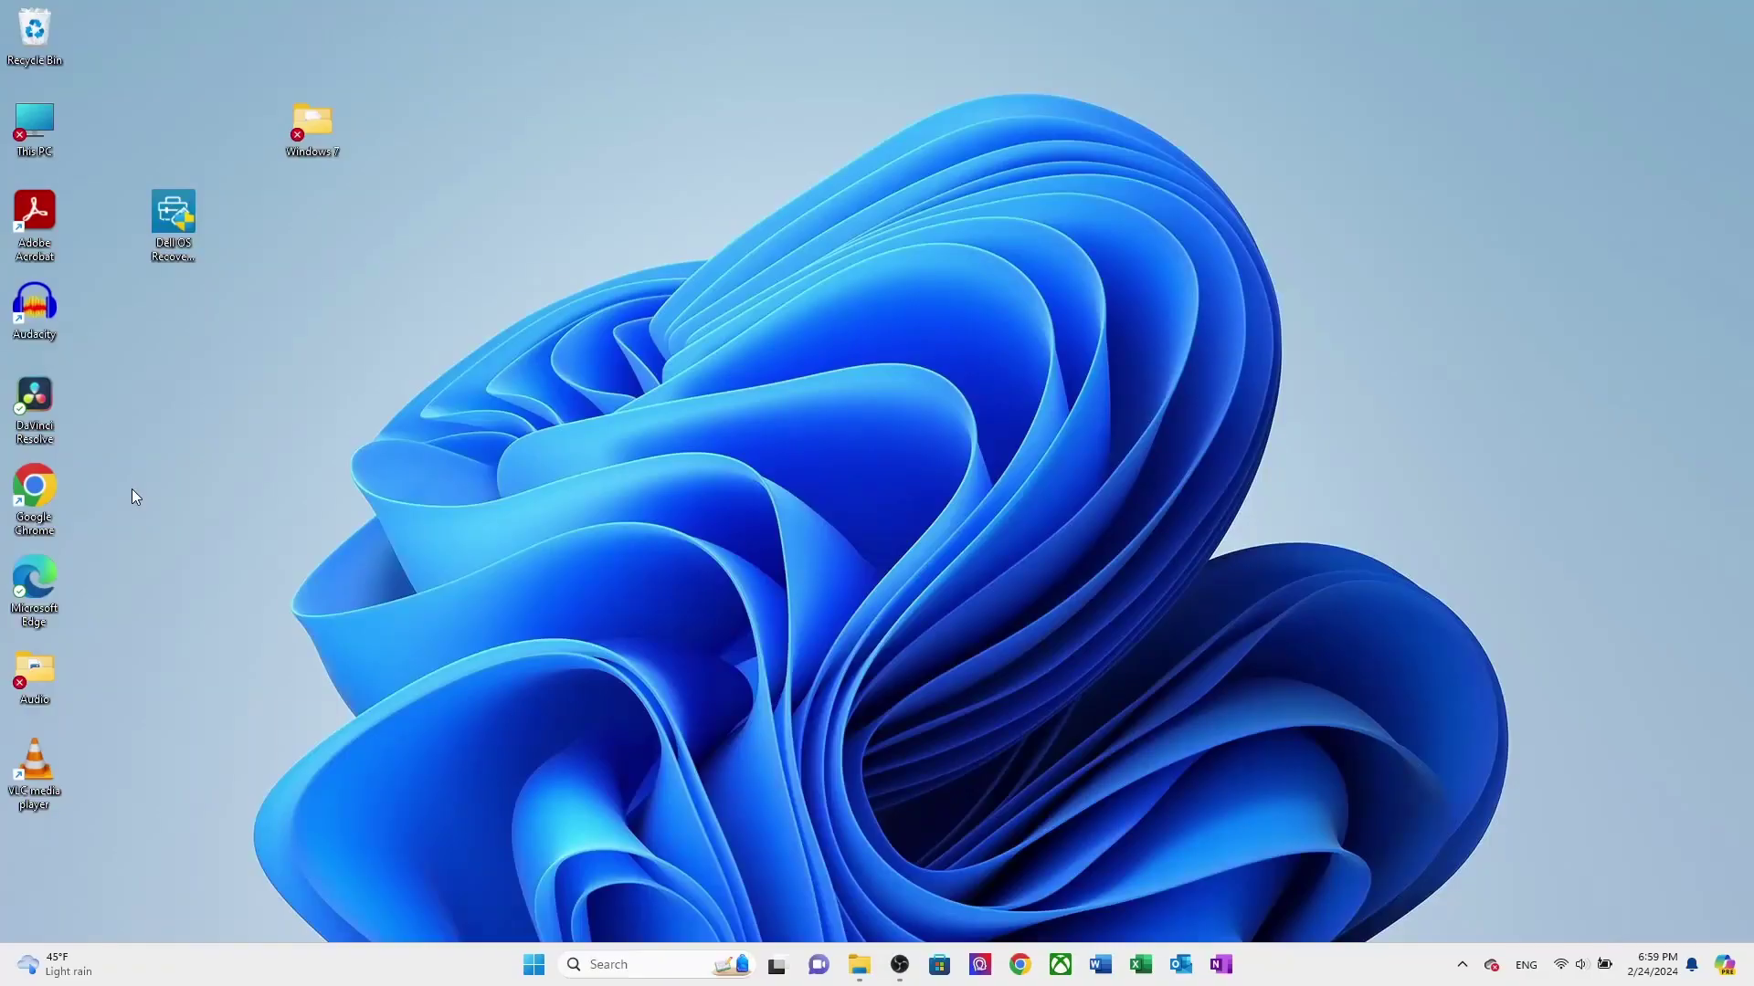
- Launch Google Chrome and search for 'rufus'
double_click(44, 484)
left_click(700, 334)
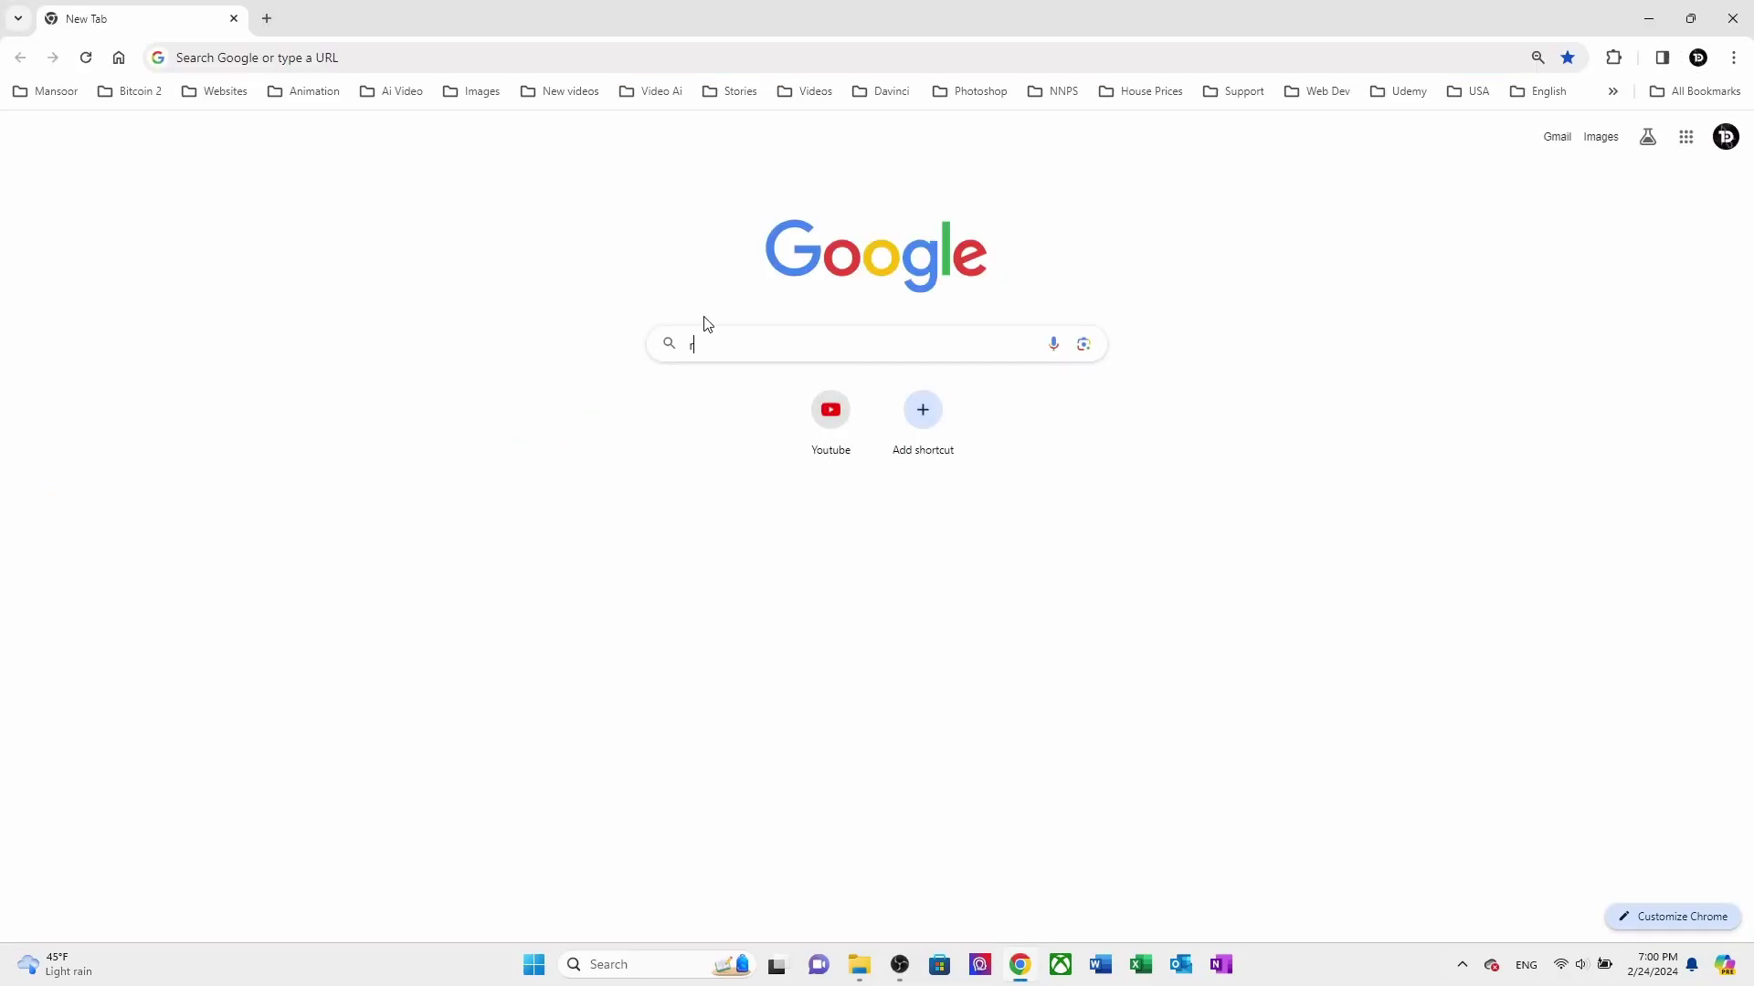
type("ru")
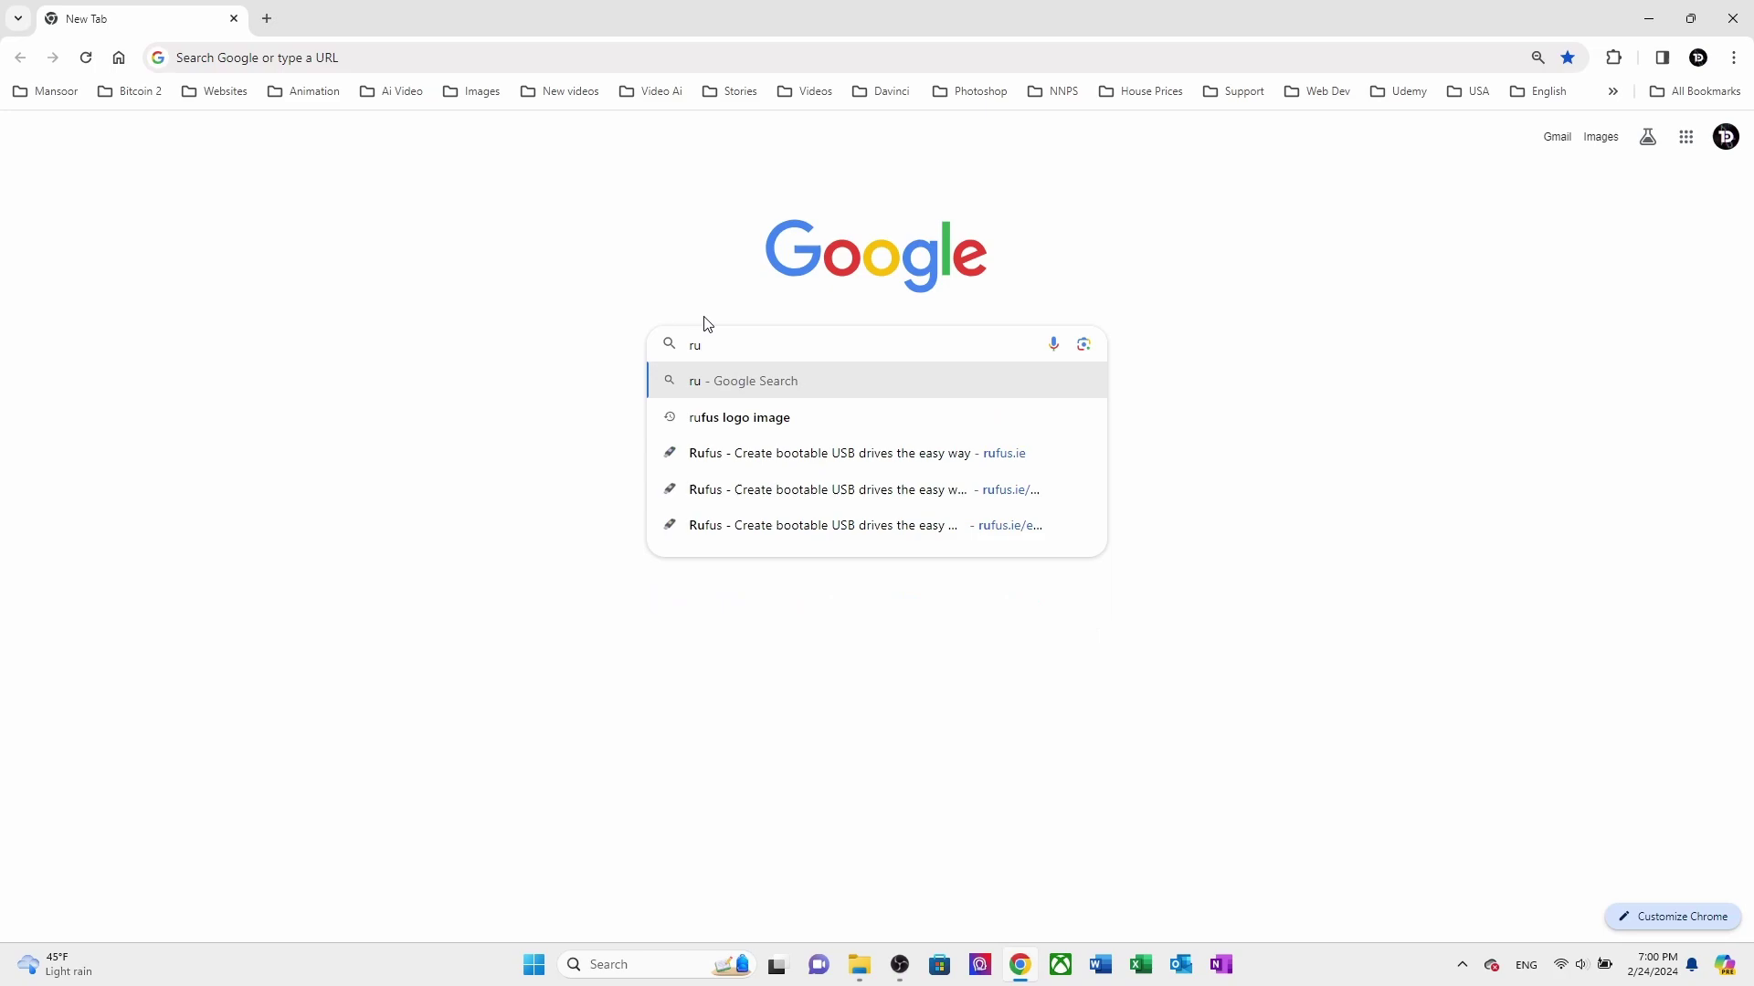
type("fus")
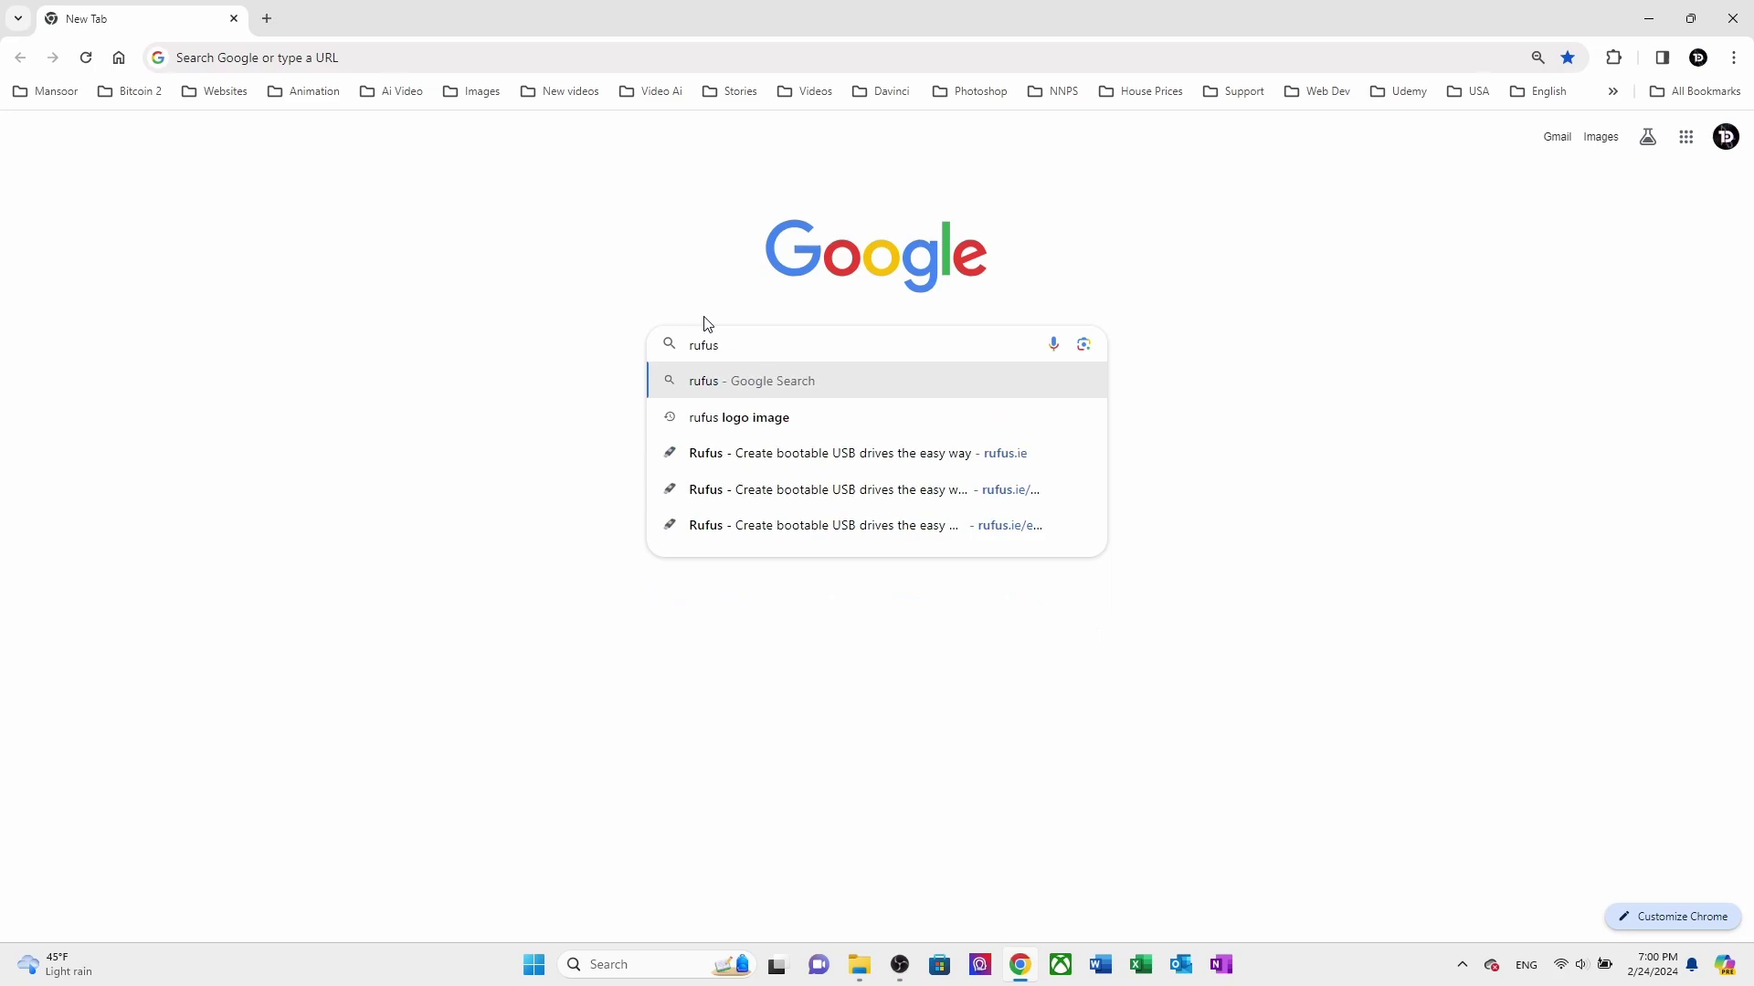
left_click(710, 388)
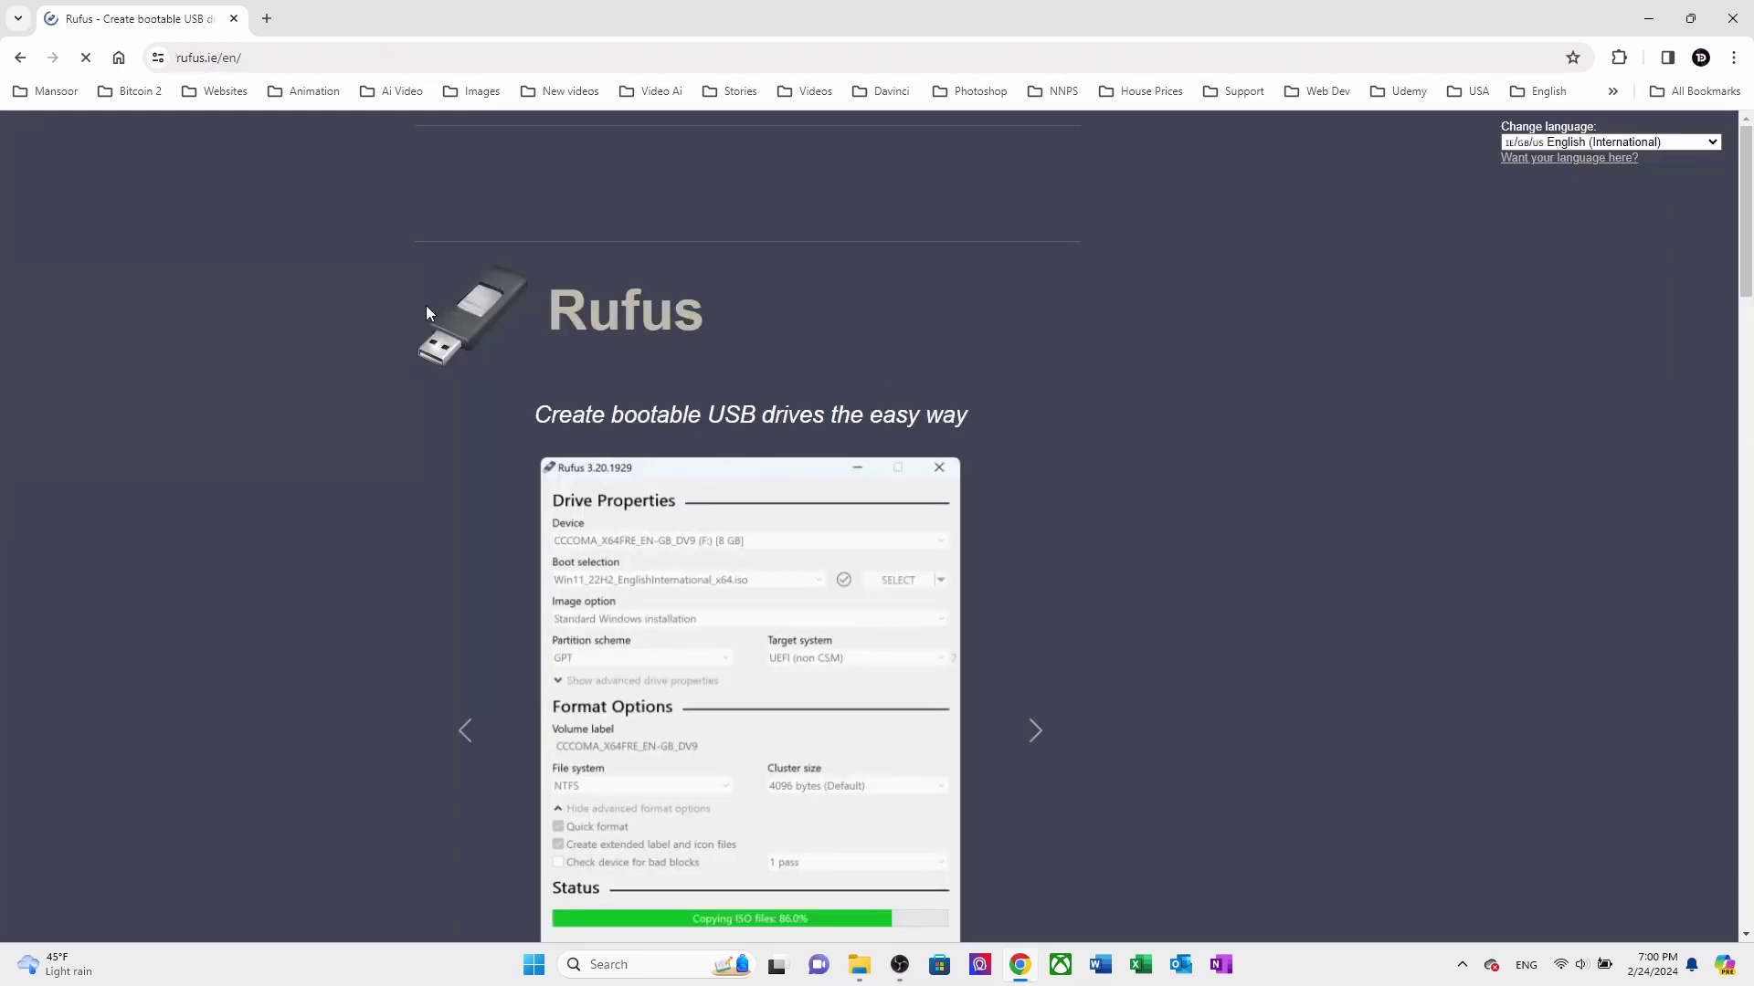
- Scroll the Rufus site to the downloads and start the downloaded rufus-4.4 program
scroll(685, 475, "down", 6)
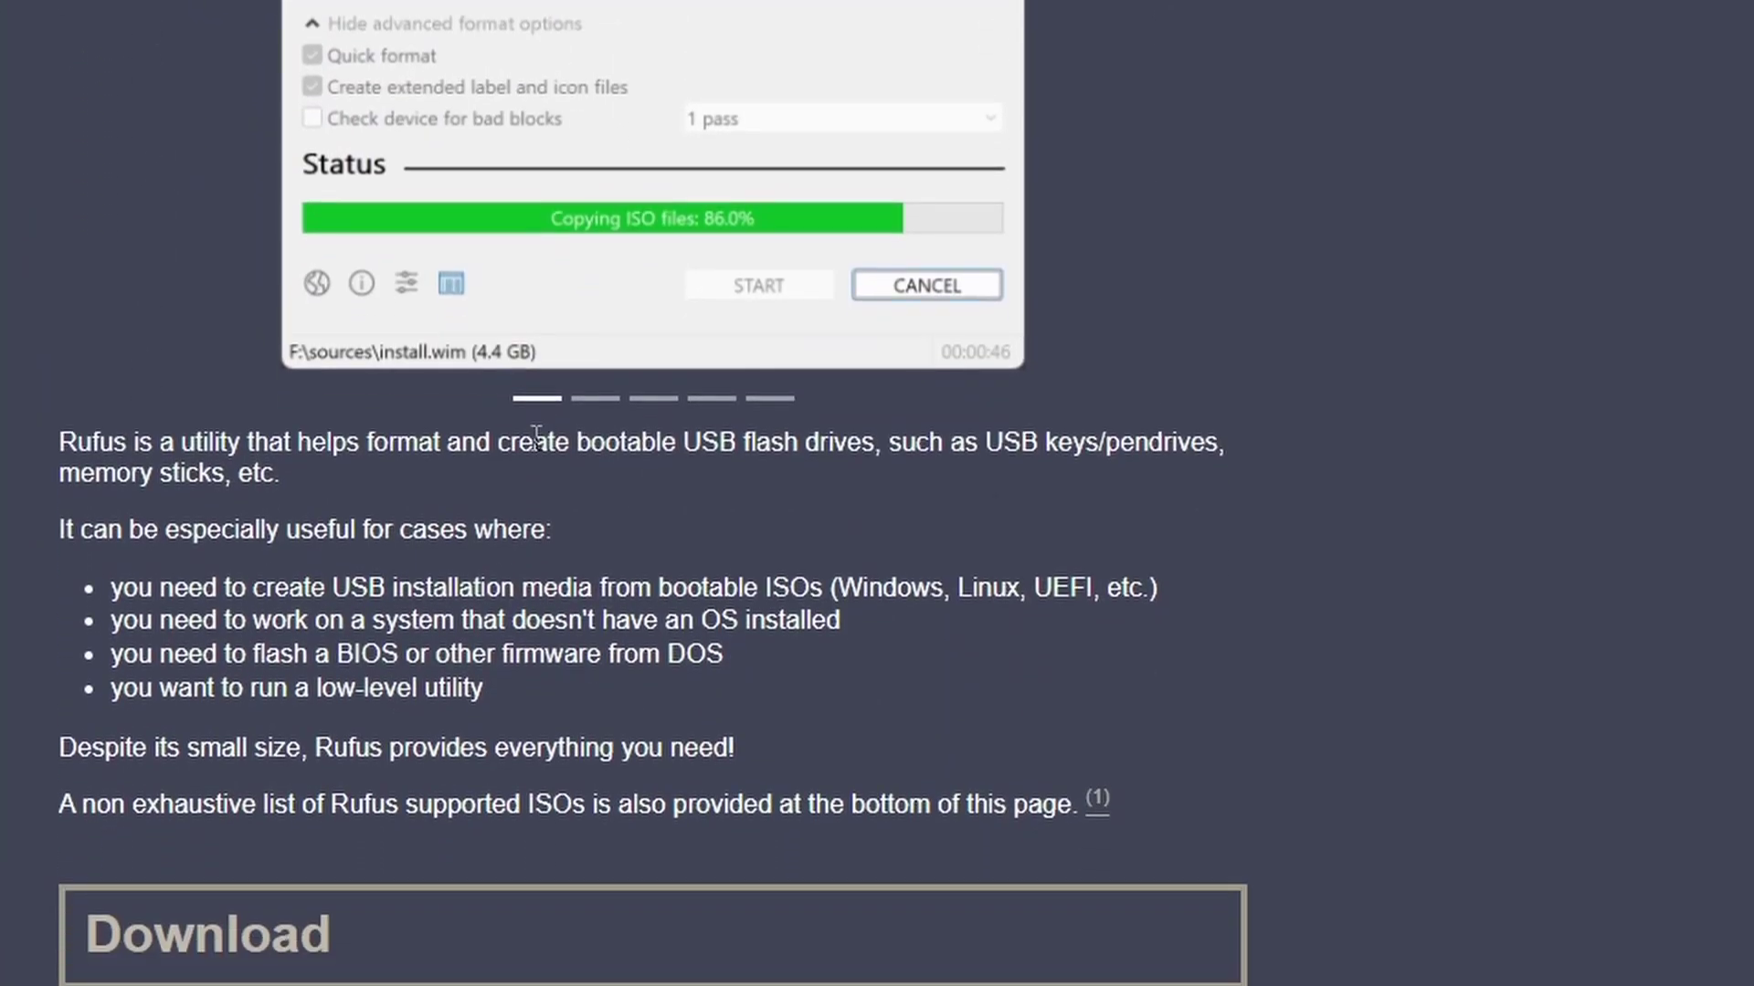
scroll(536, 436, "down", 8)
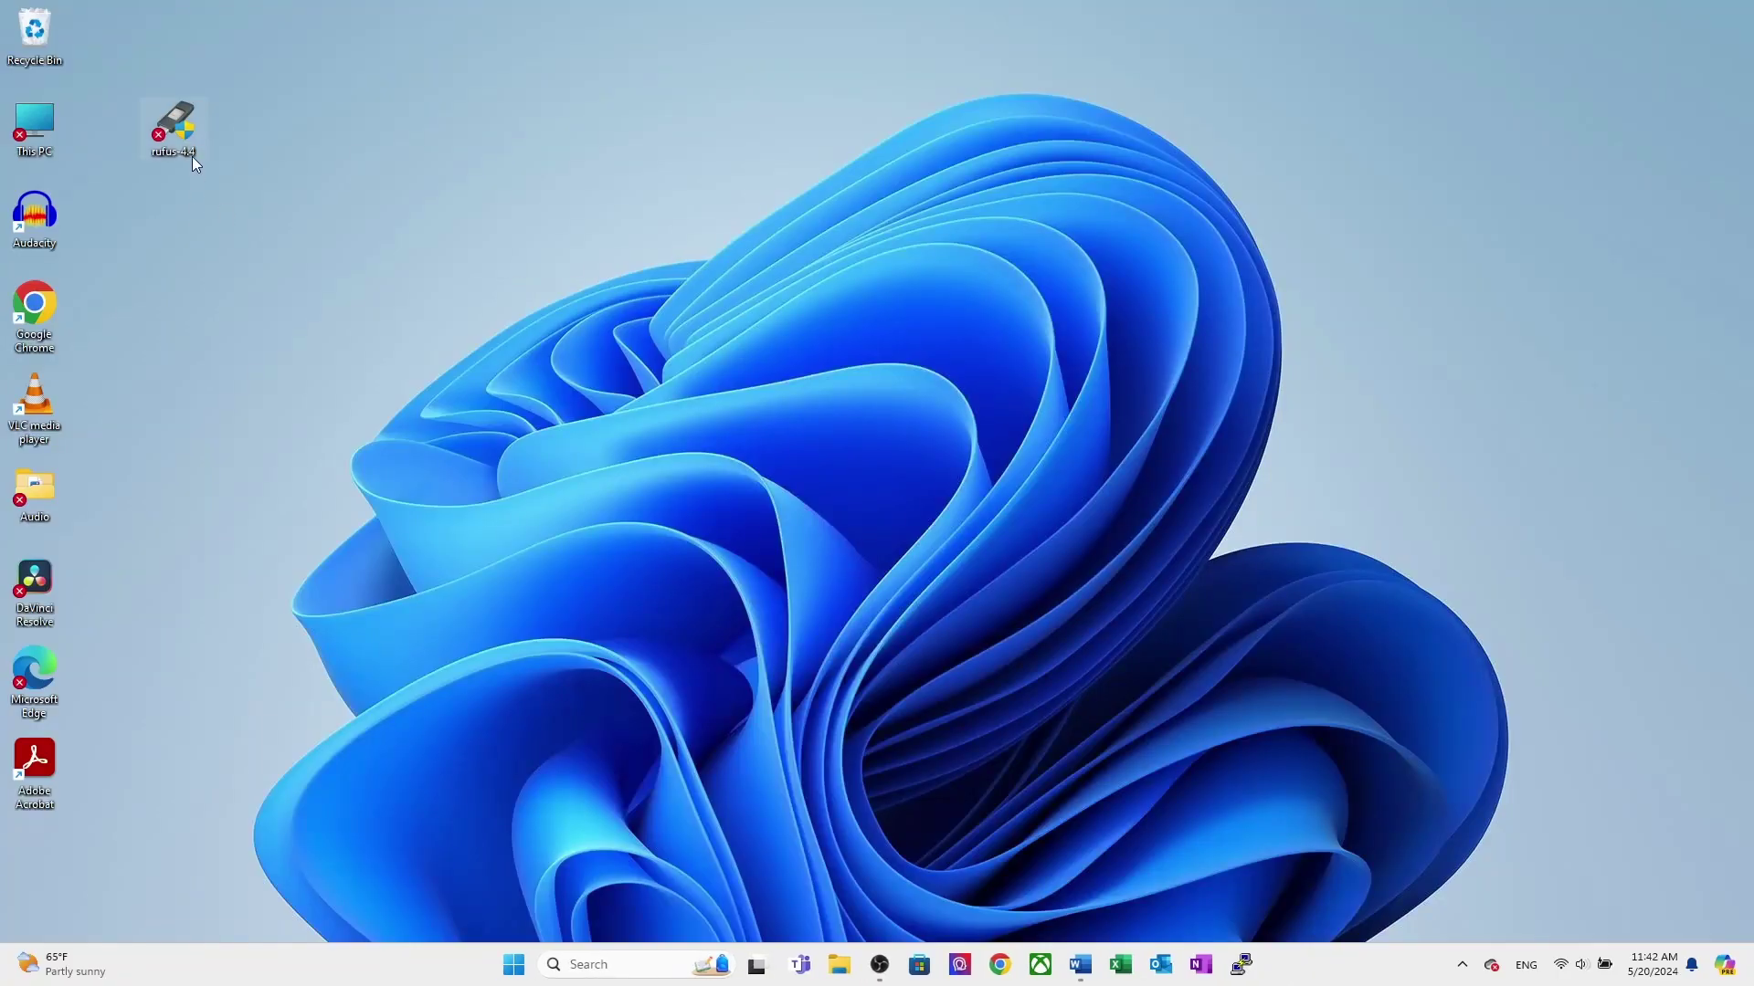
double_click(192, 156)
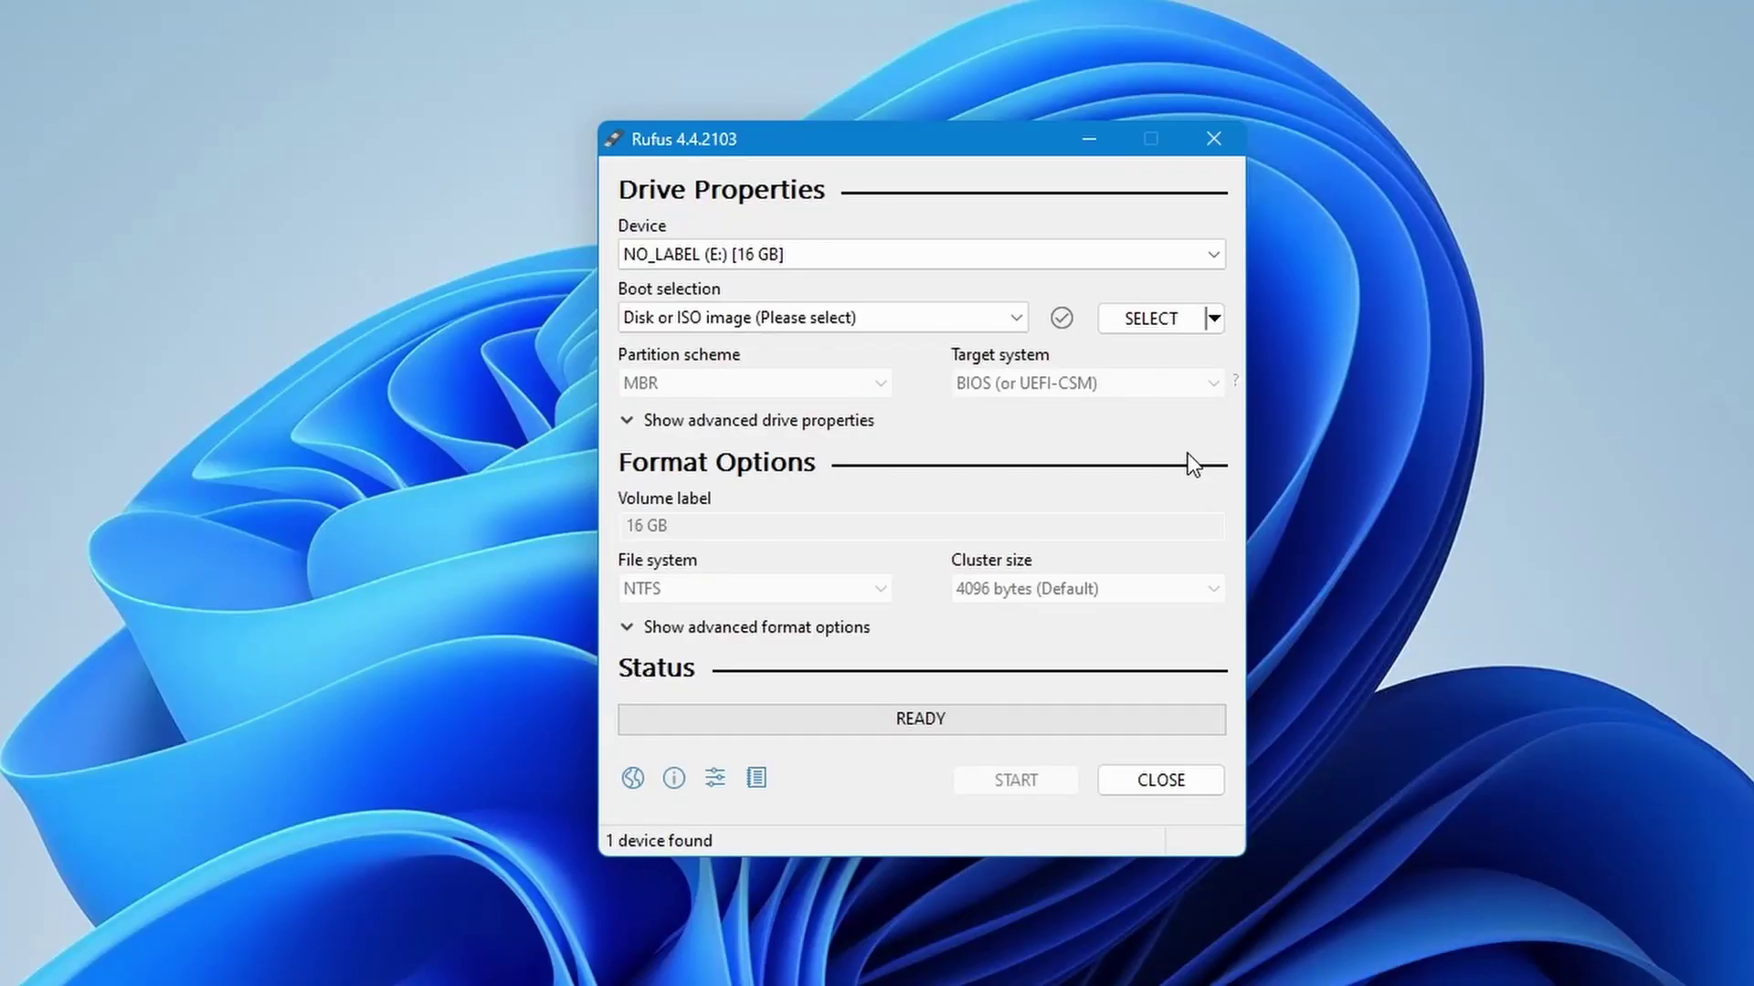
- Expand the dropdown beside SELECT to reveal the DOWNLOAD option
left_click(1216, 320)
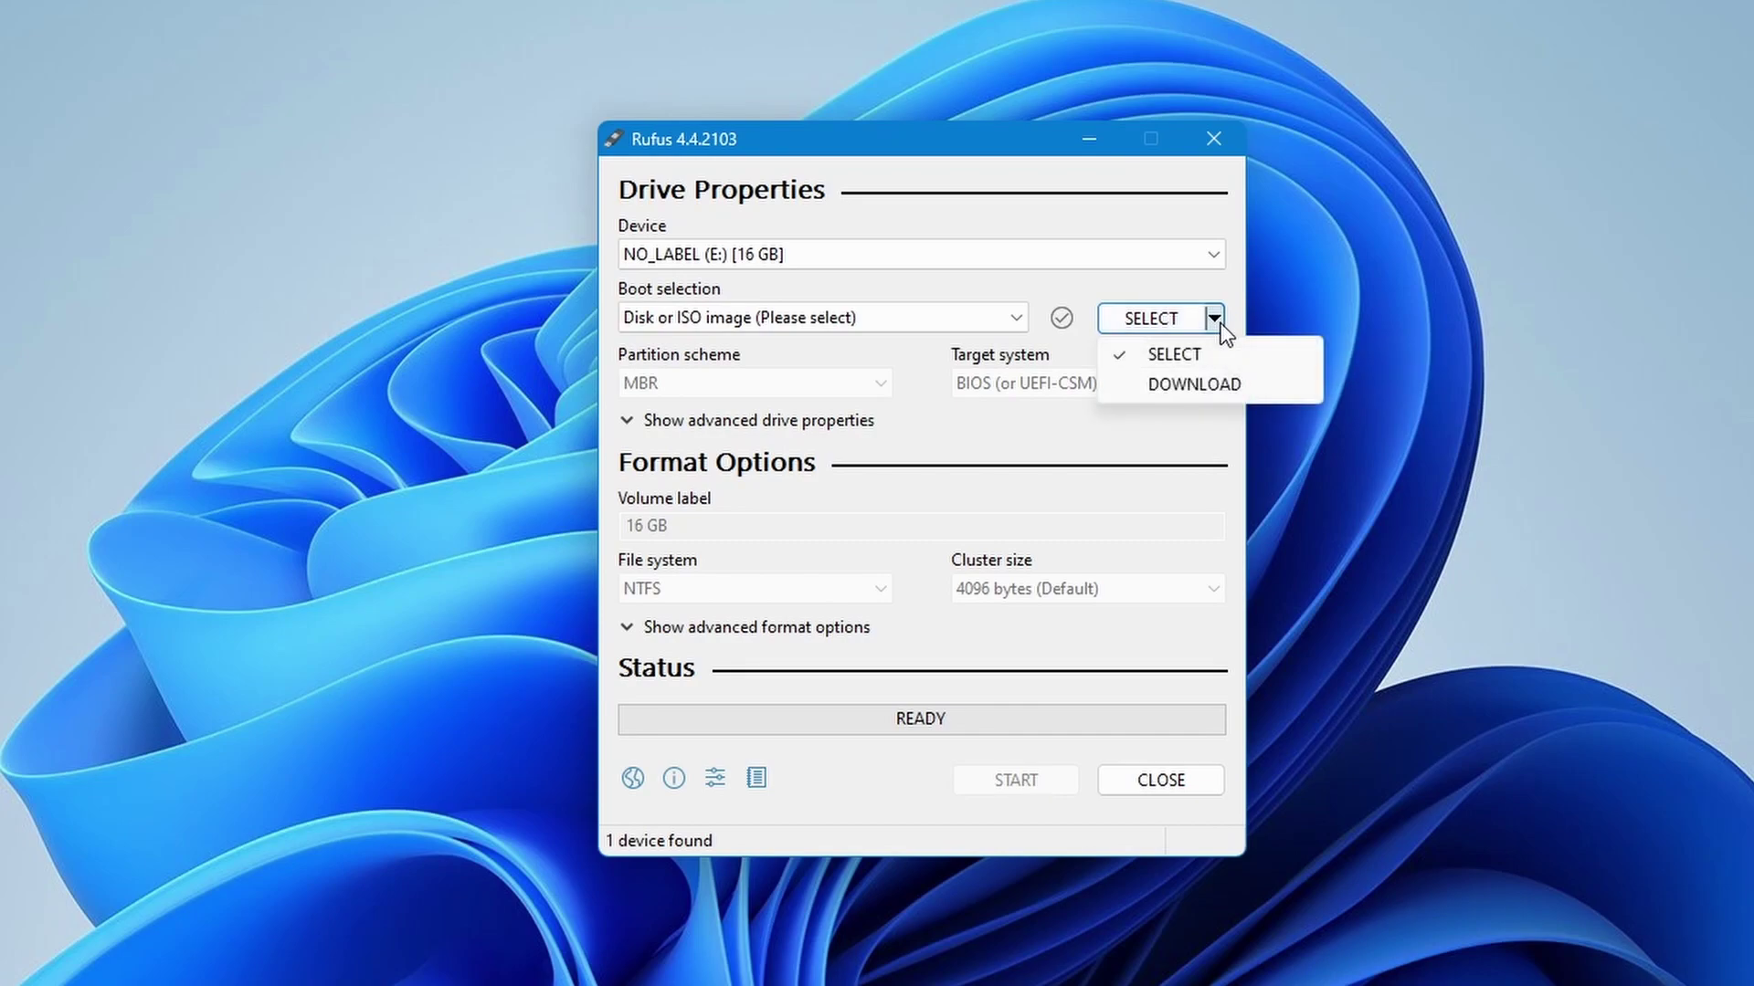
- Switch to DOWNLOAD and pick Windows 10, release 22H2 v1 in the Download ISO Image wizard
left_click(1210, 395)
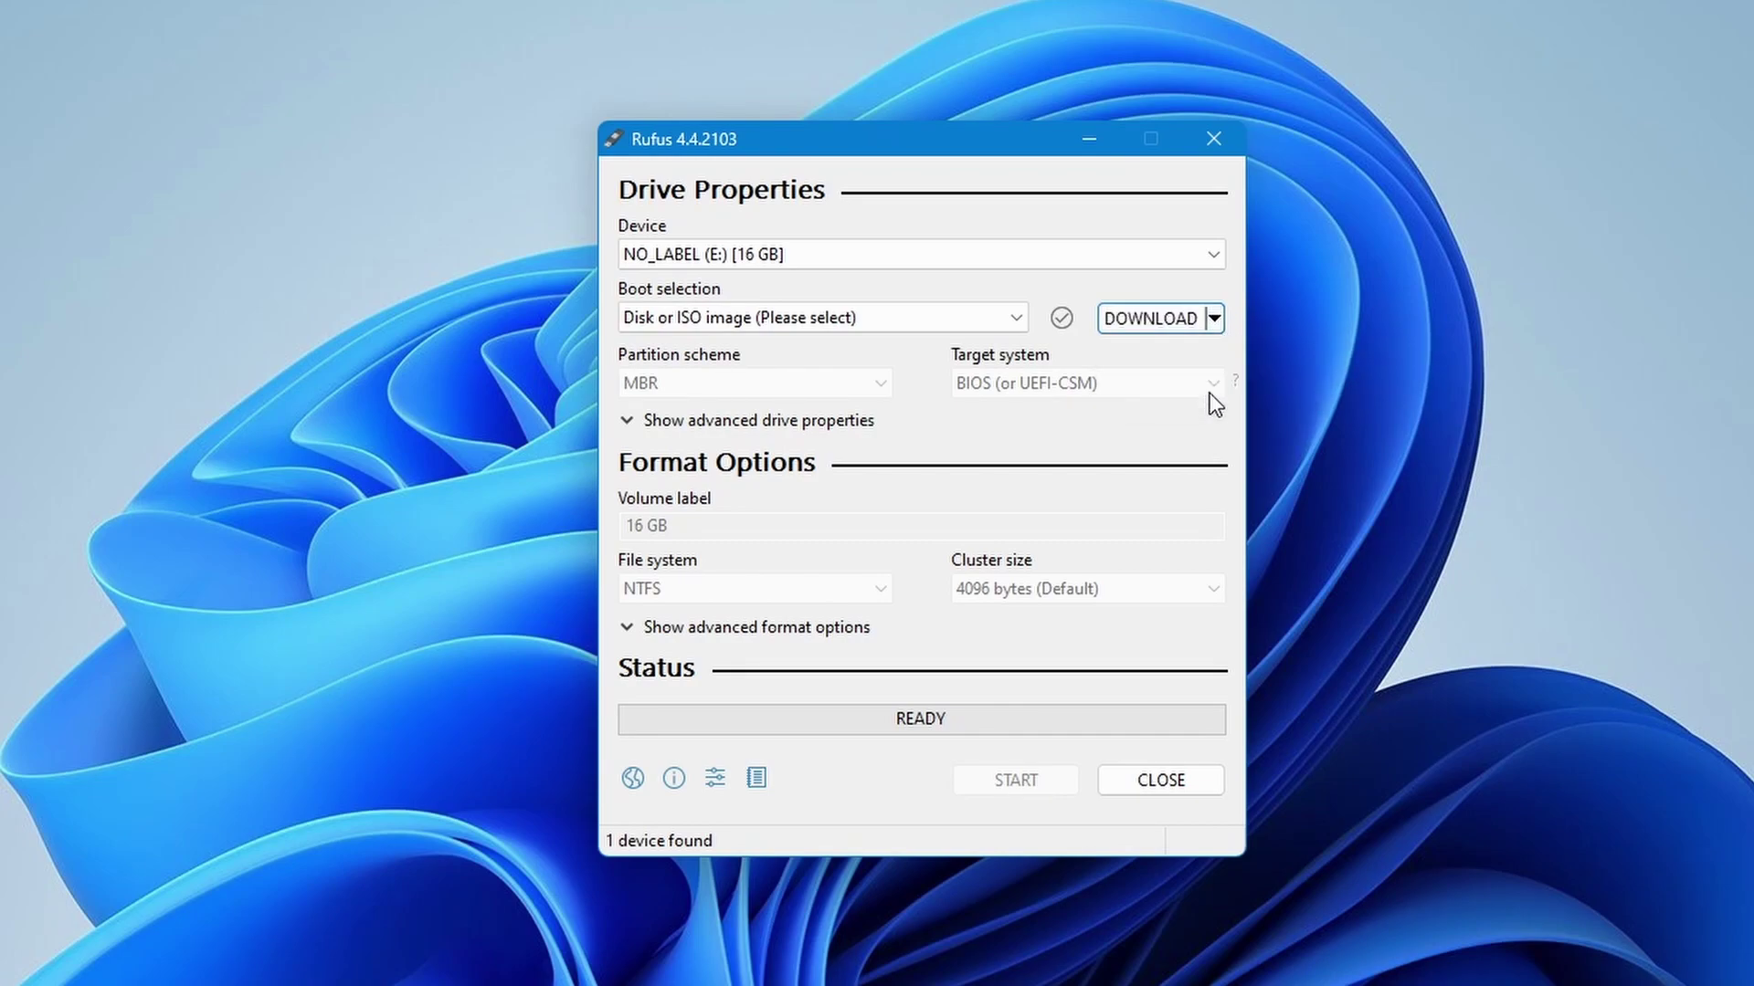
left_click(1144, 320)
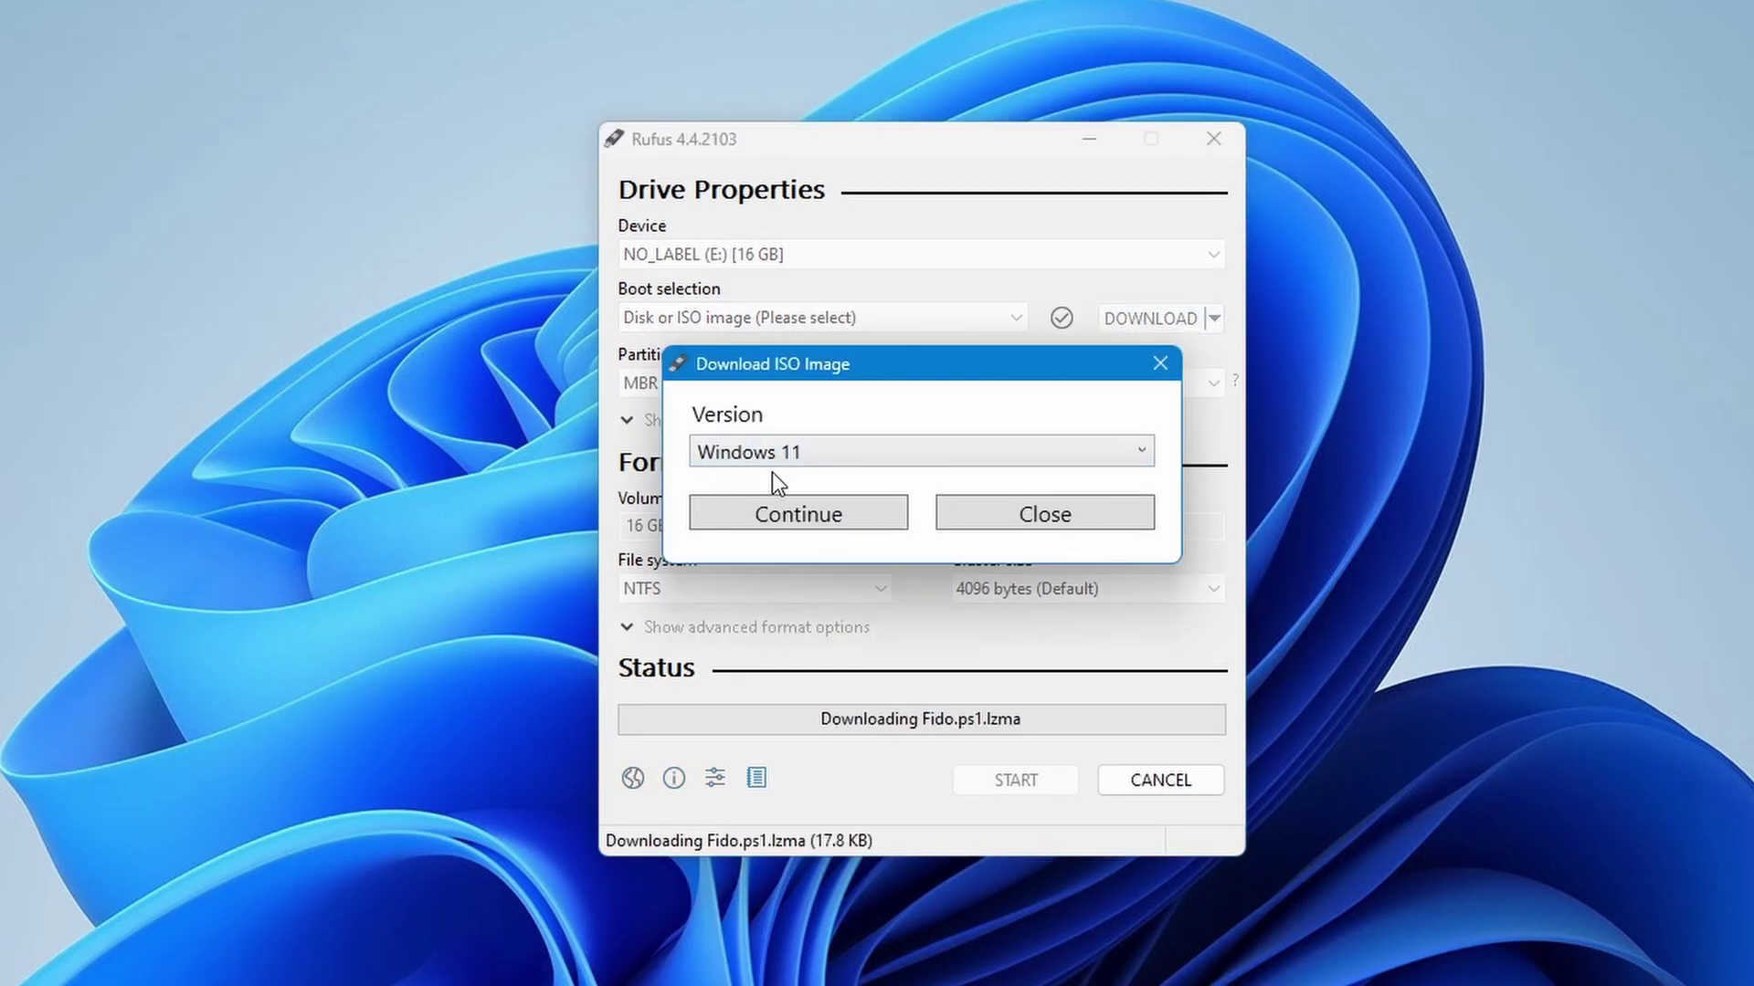
left_click(1140, 455)
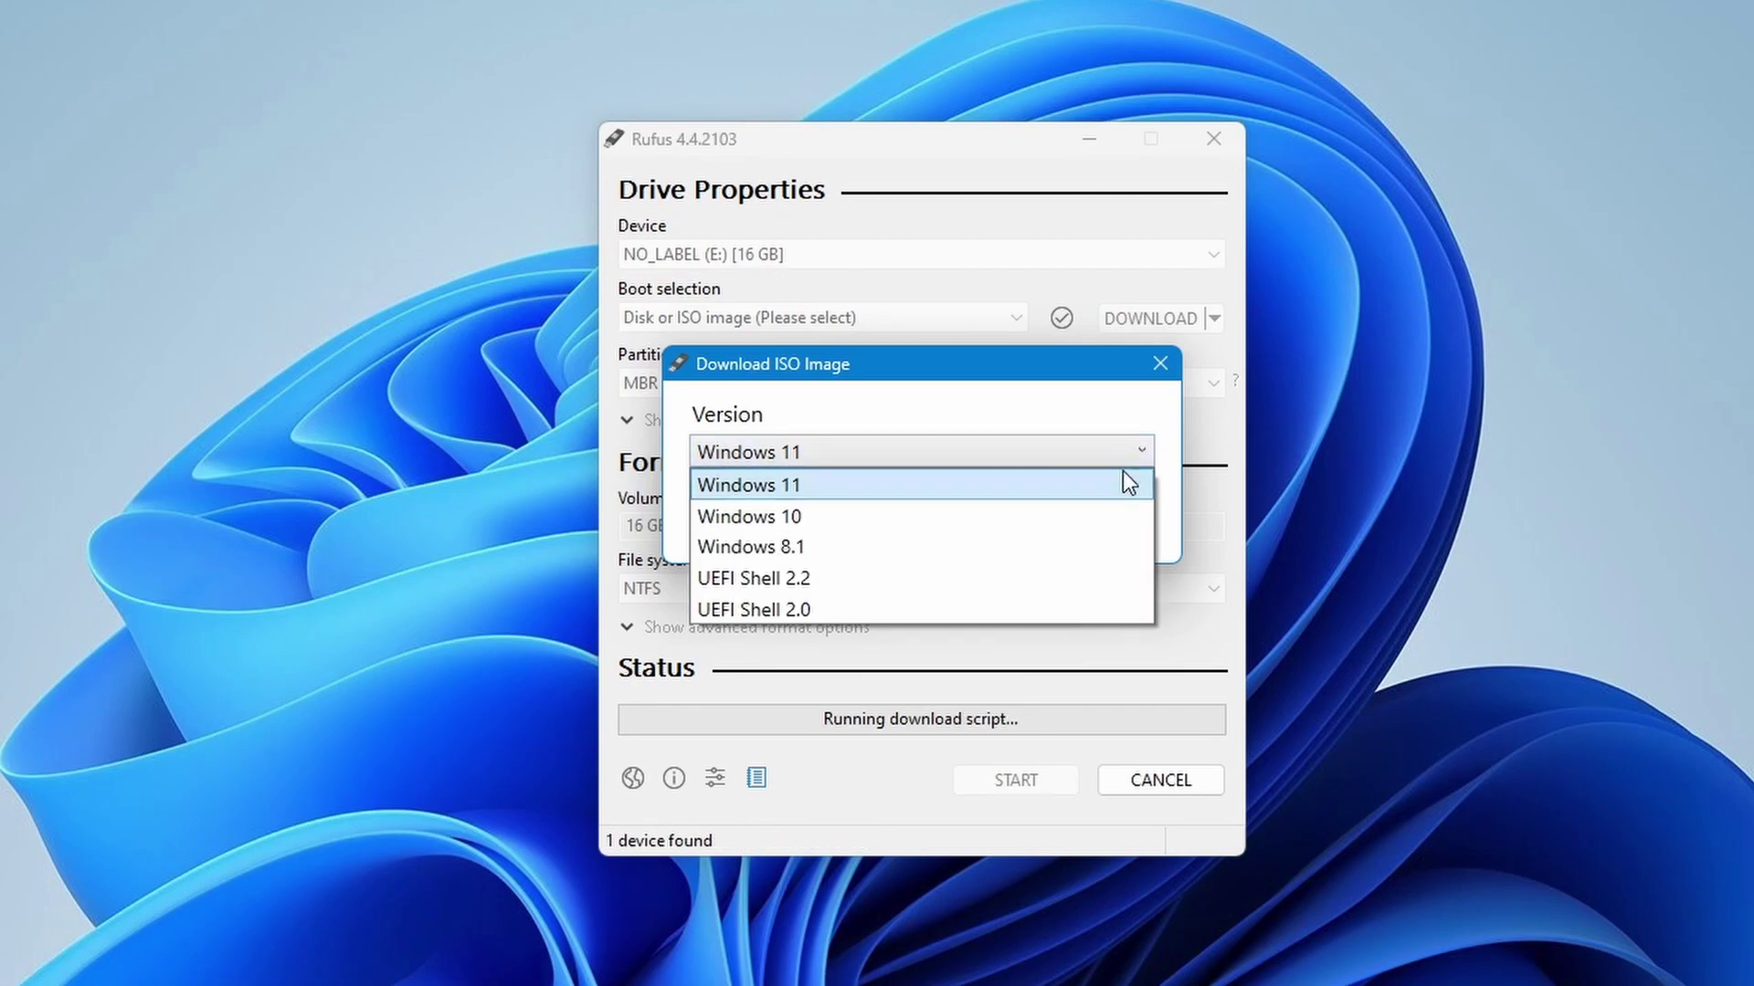
left_click(1093, 519)
left_click(878, 523)
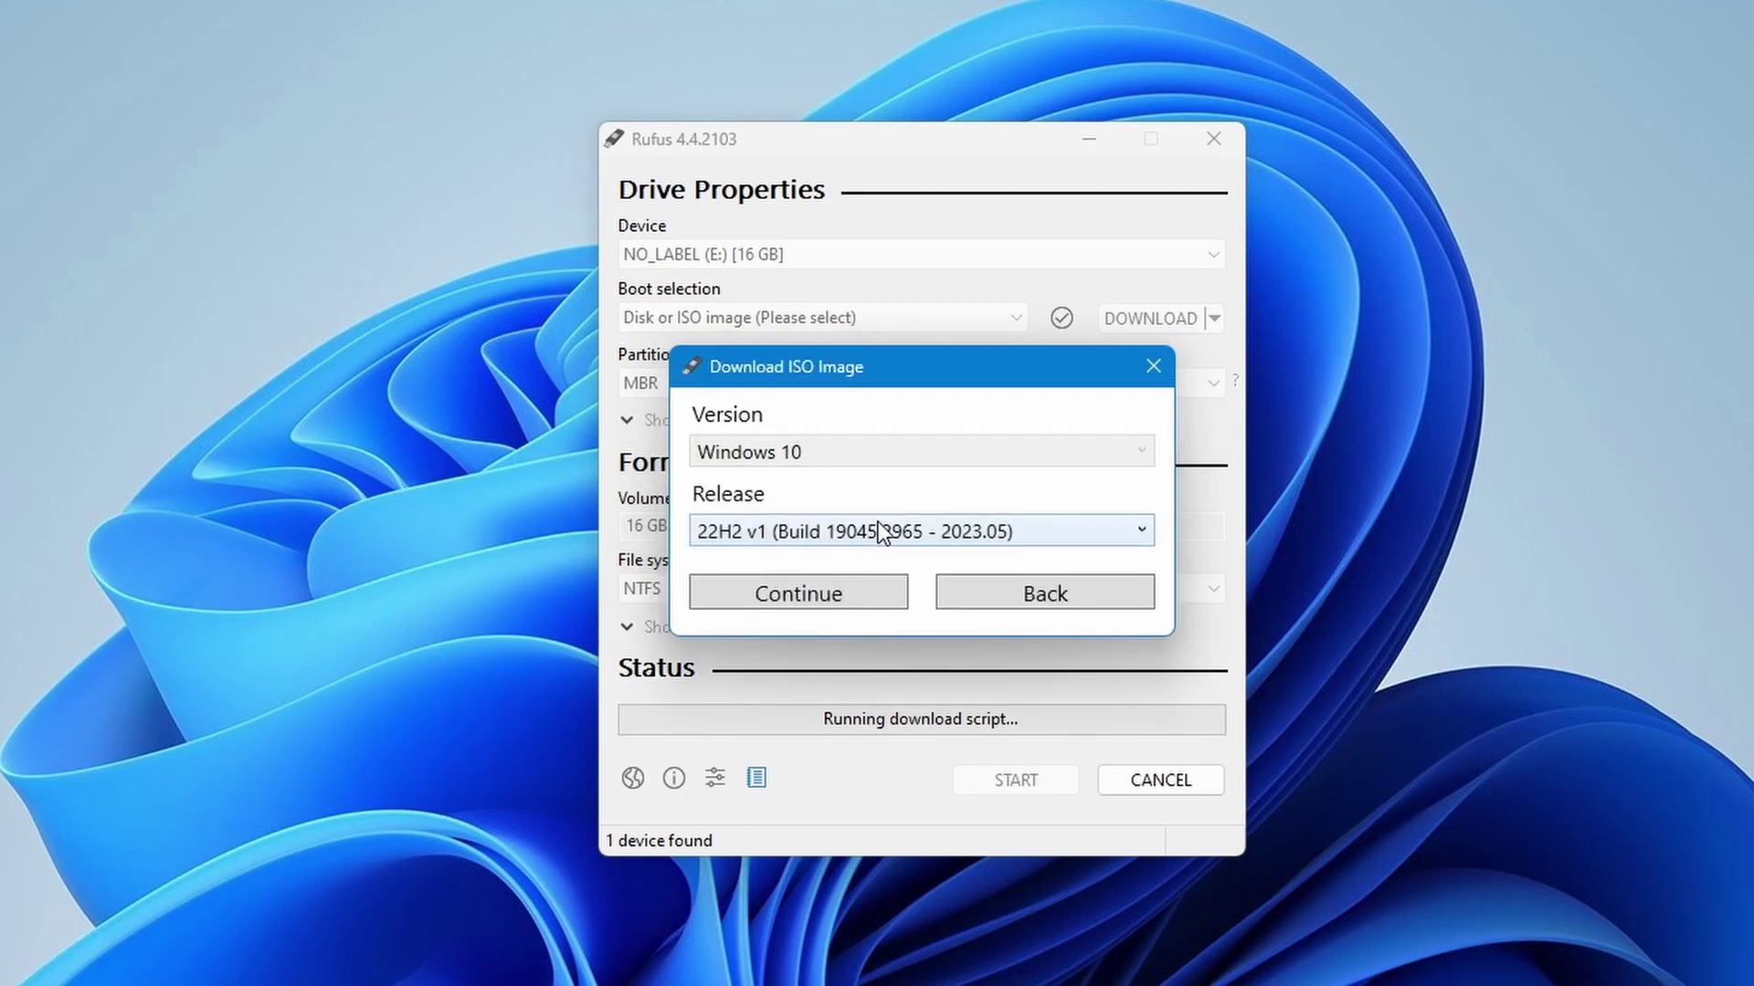
left_click(1140, 535)
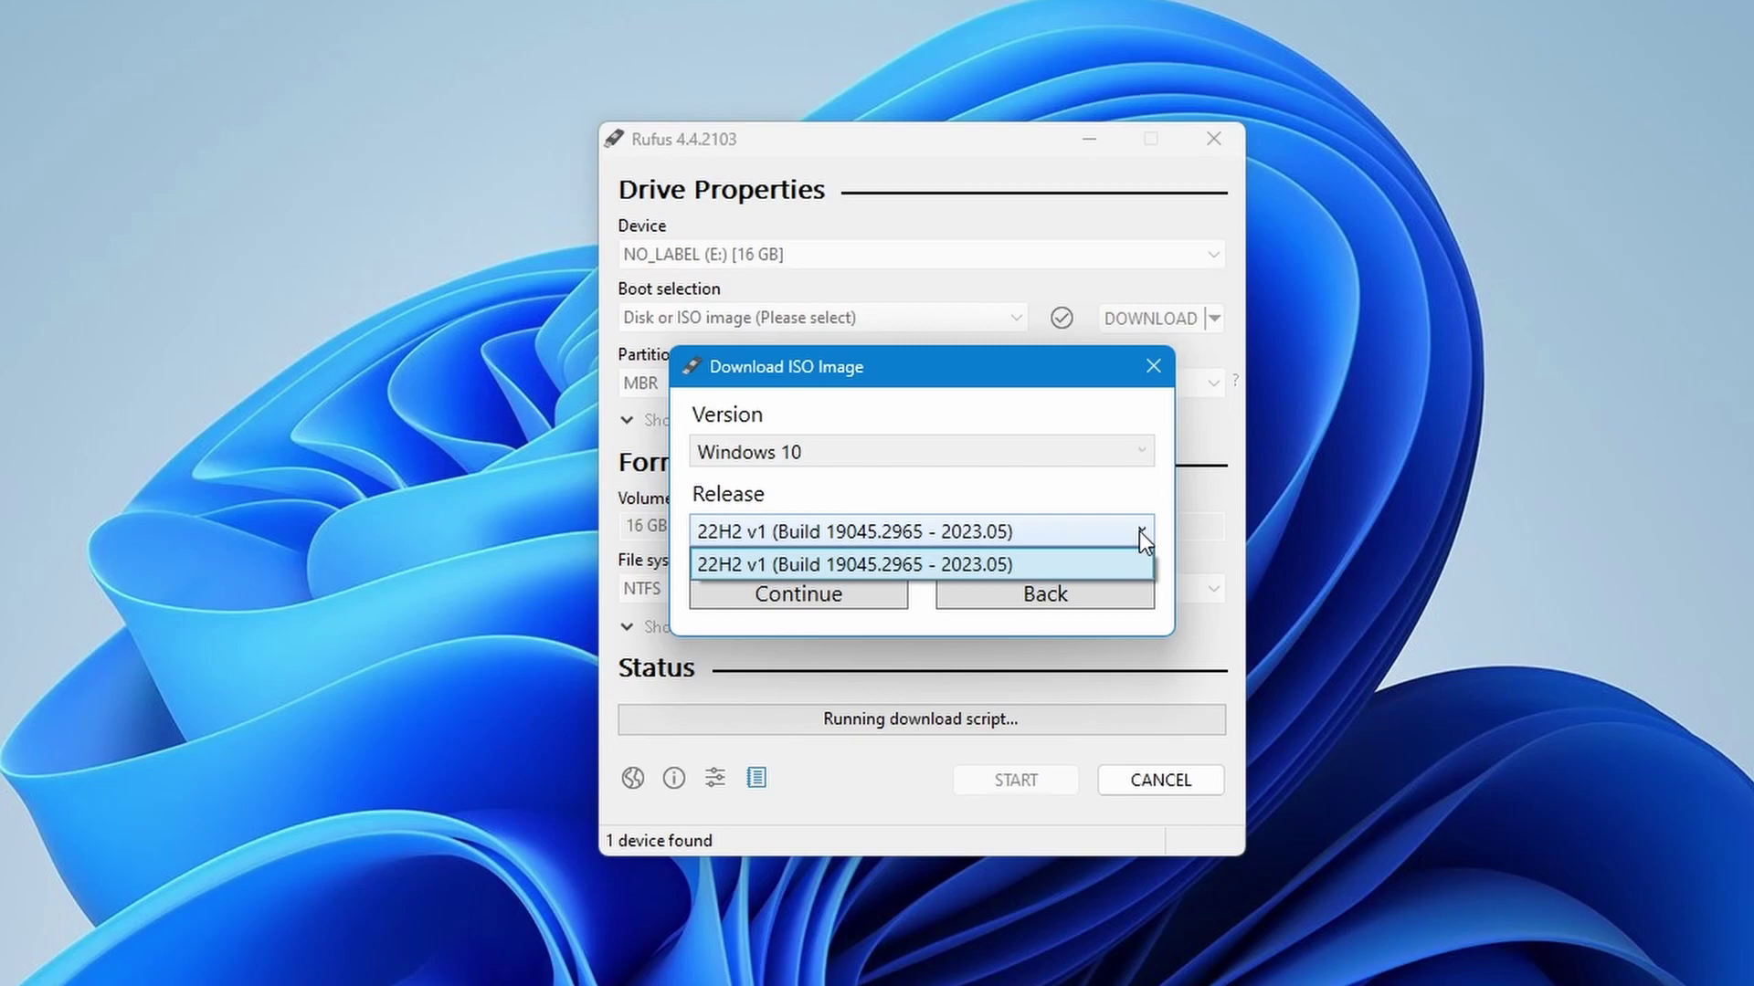
left_click(1140, 535)
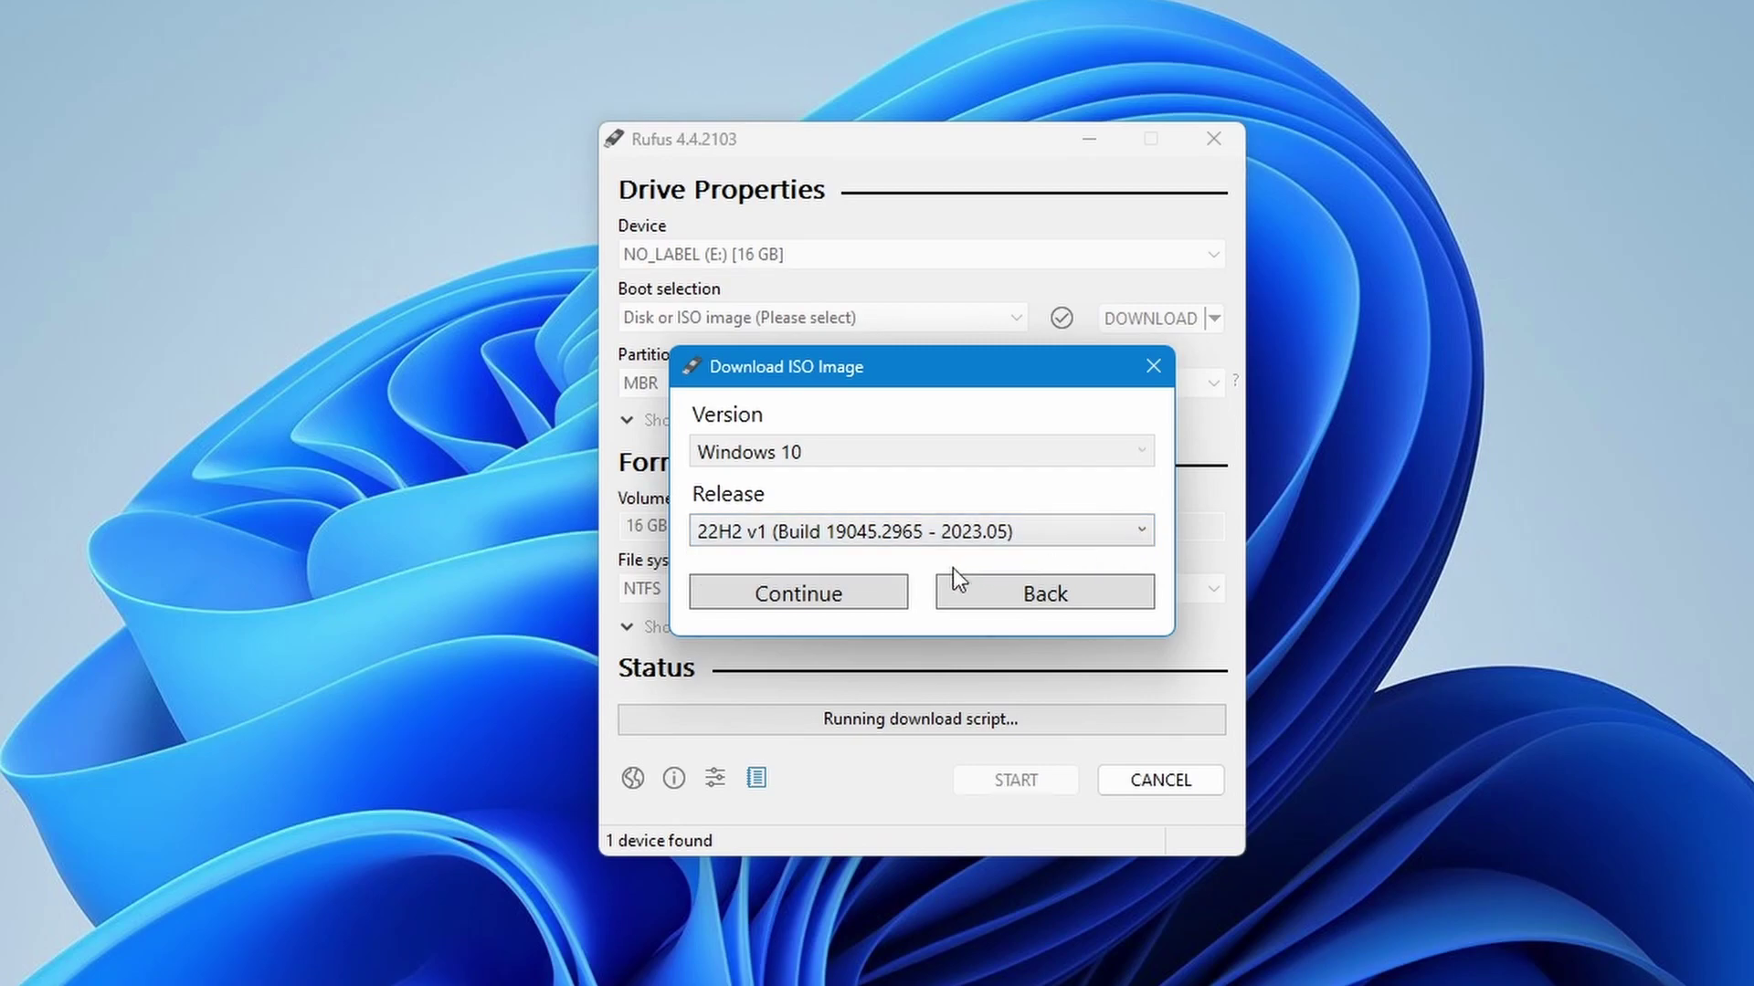
left_click(875, 594)
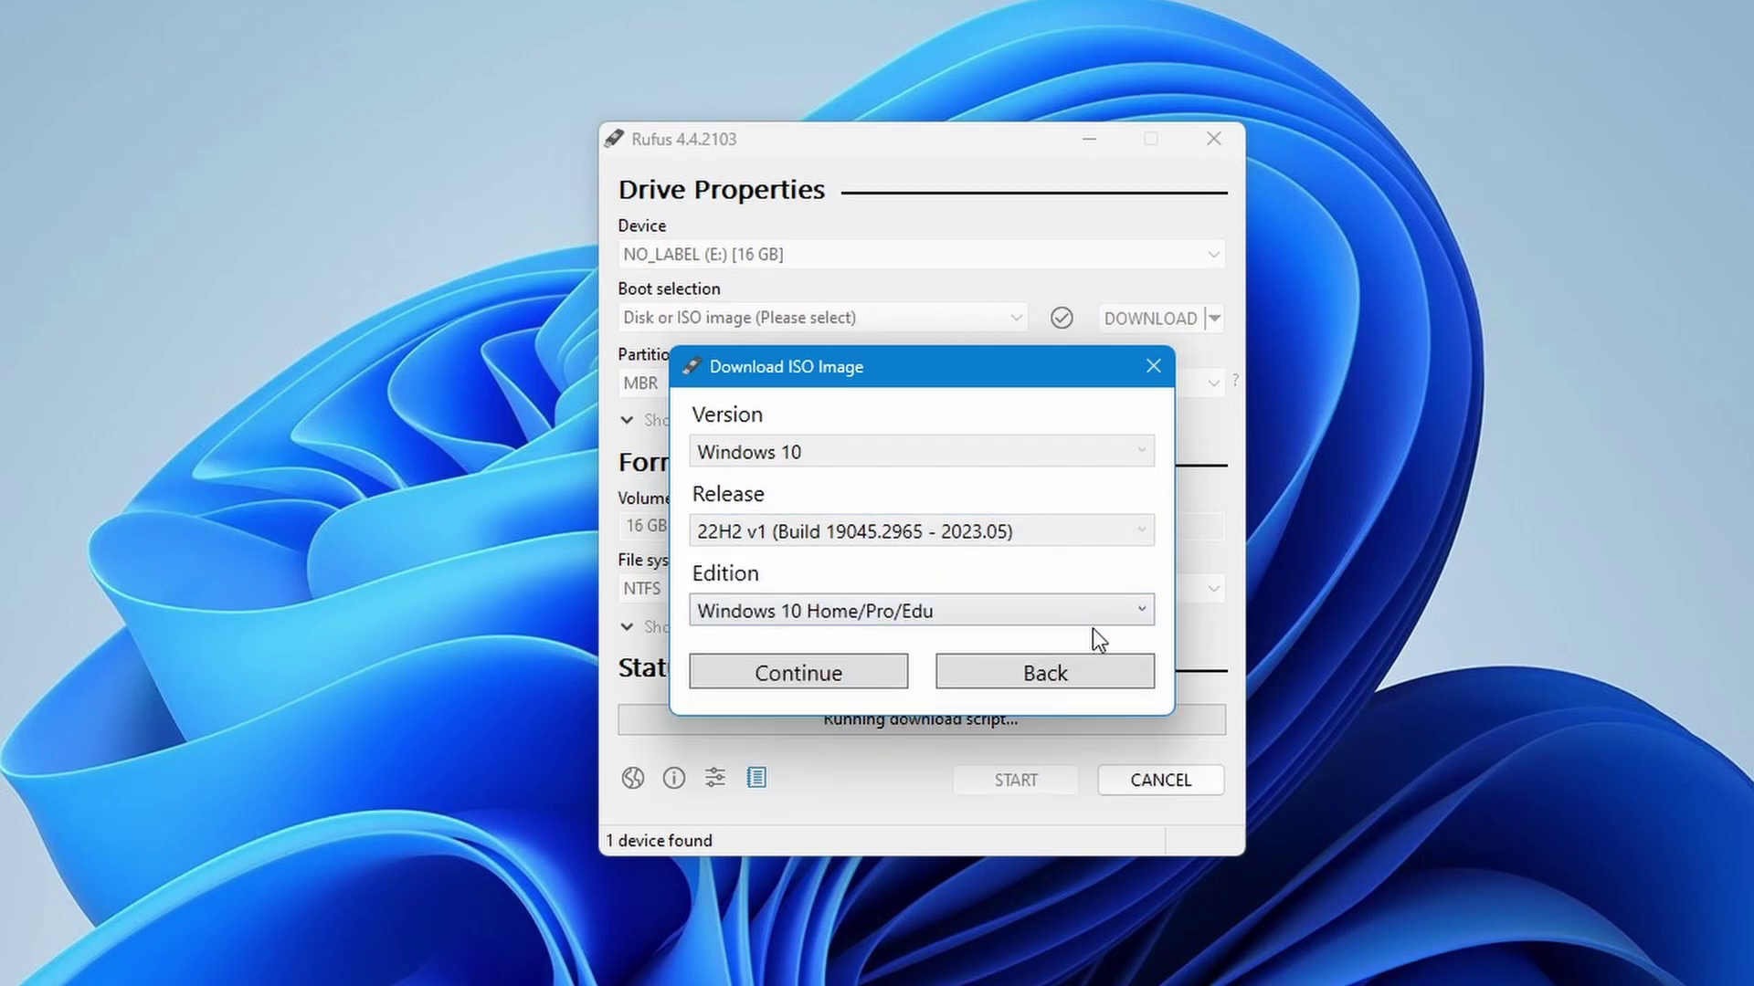
- Choose the Home/Pro/Edu edition, English (United States) and x64, then start the download
left_click(1142, 611)
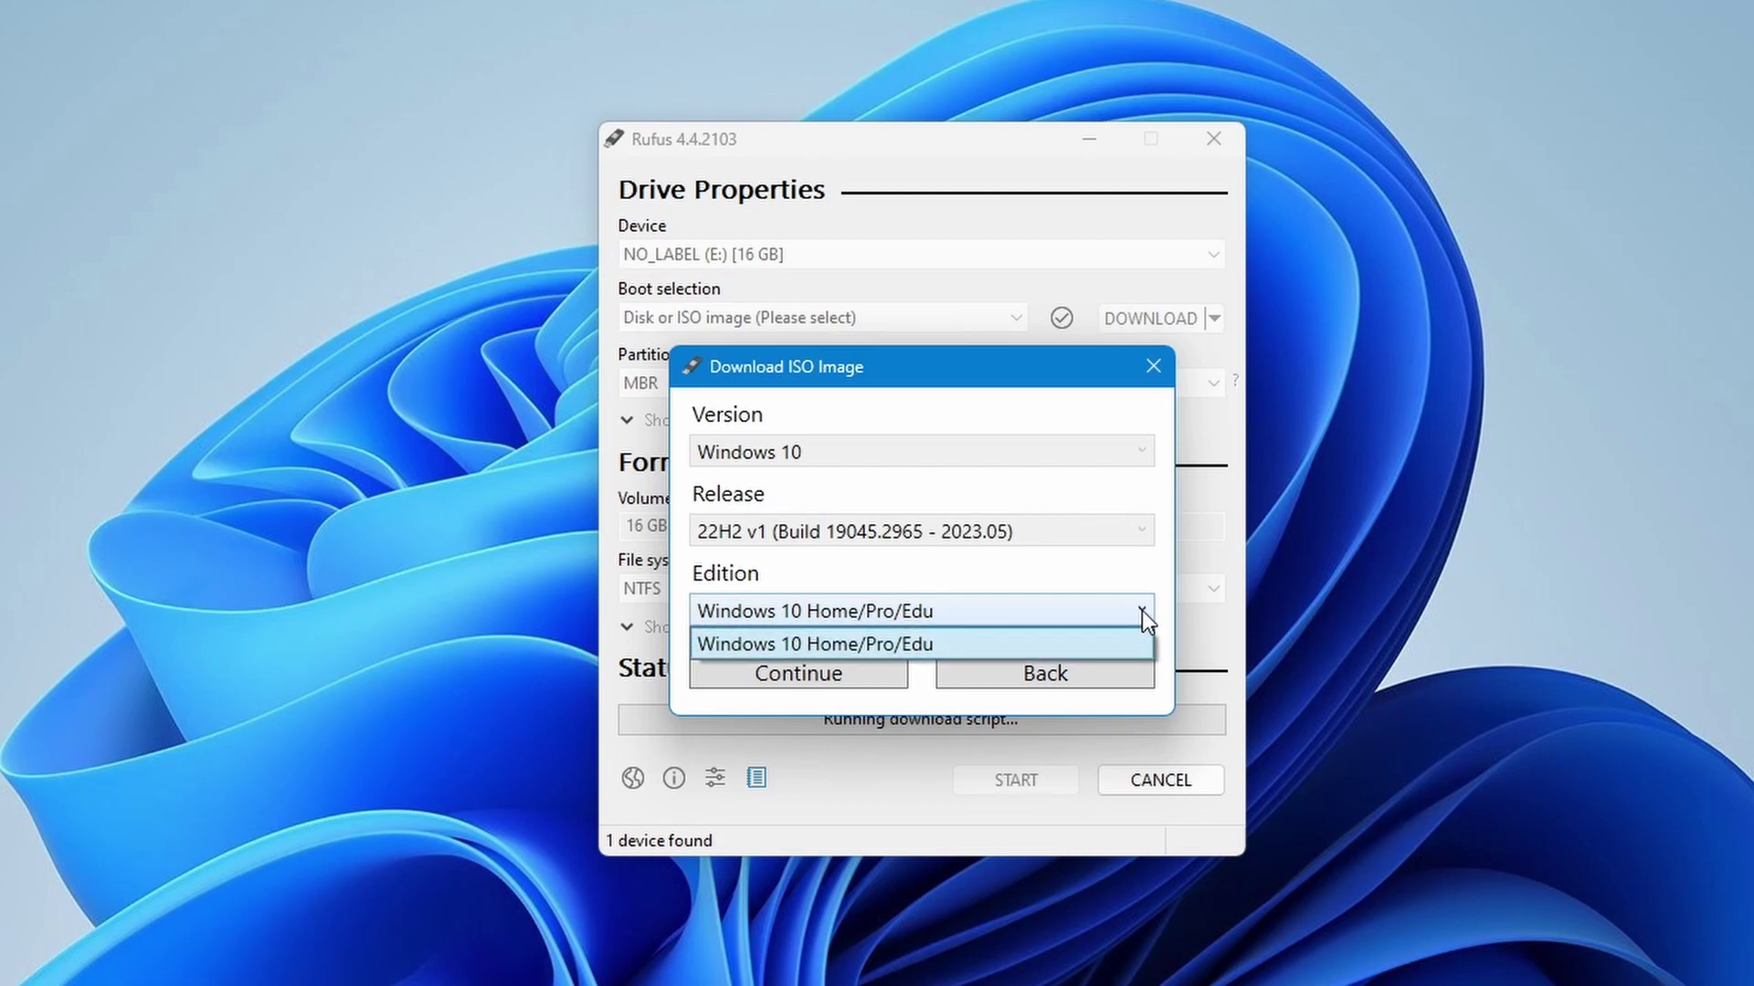
left_click(1142, 610)
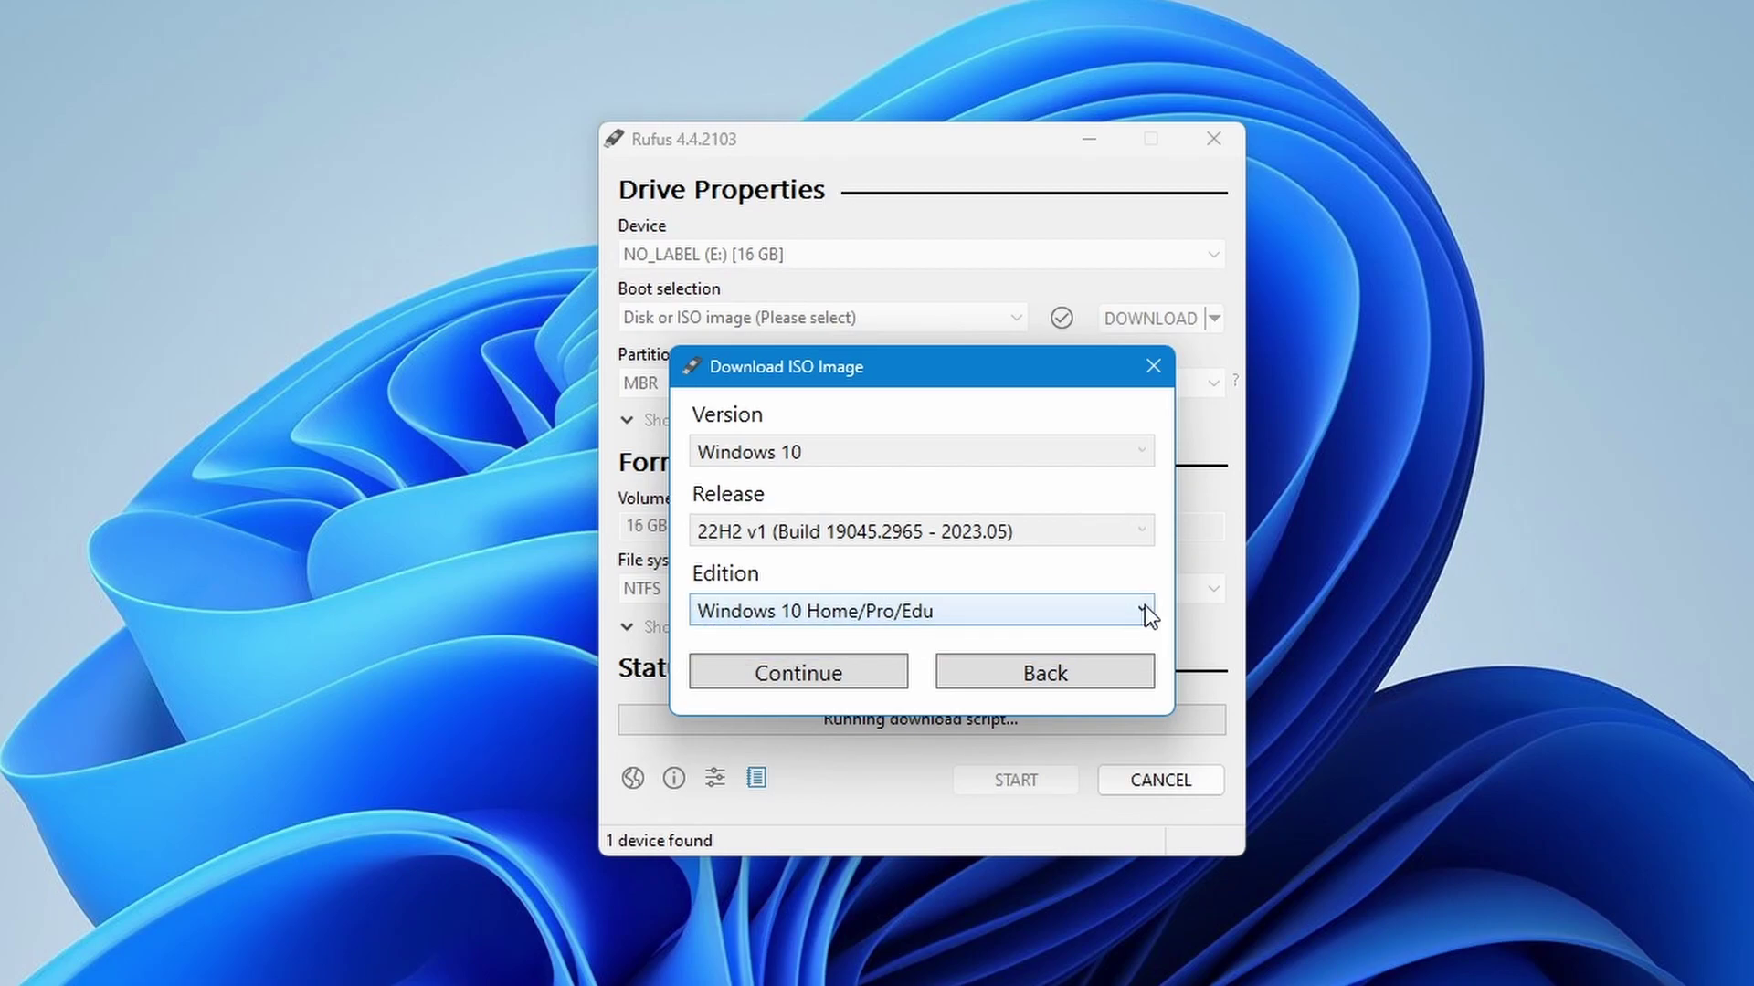
left_click(863, 673)
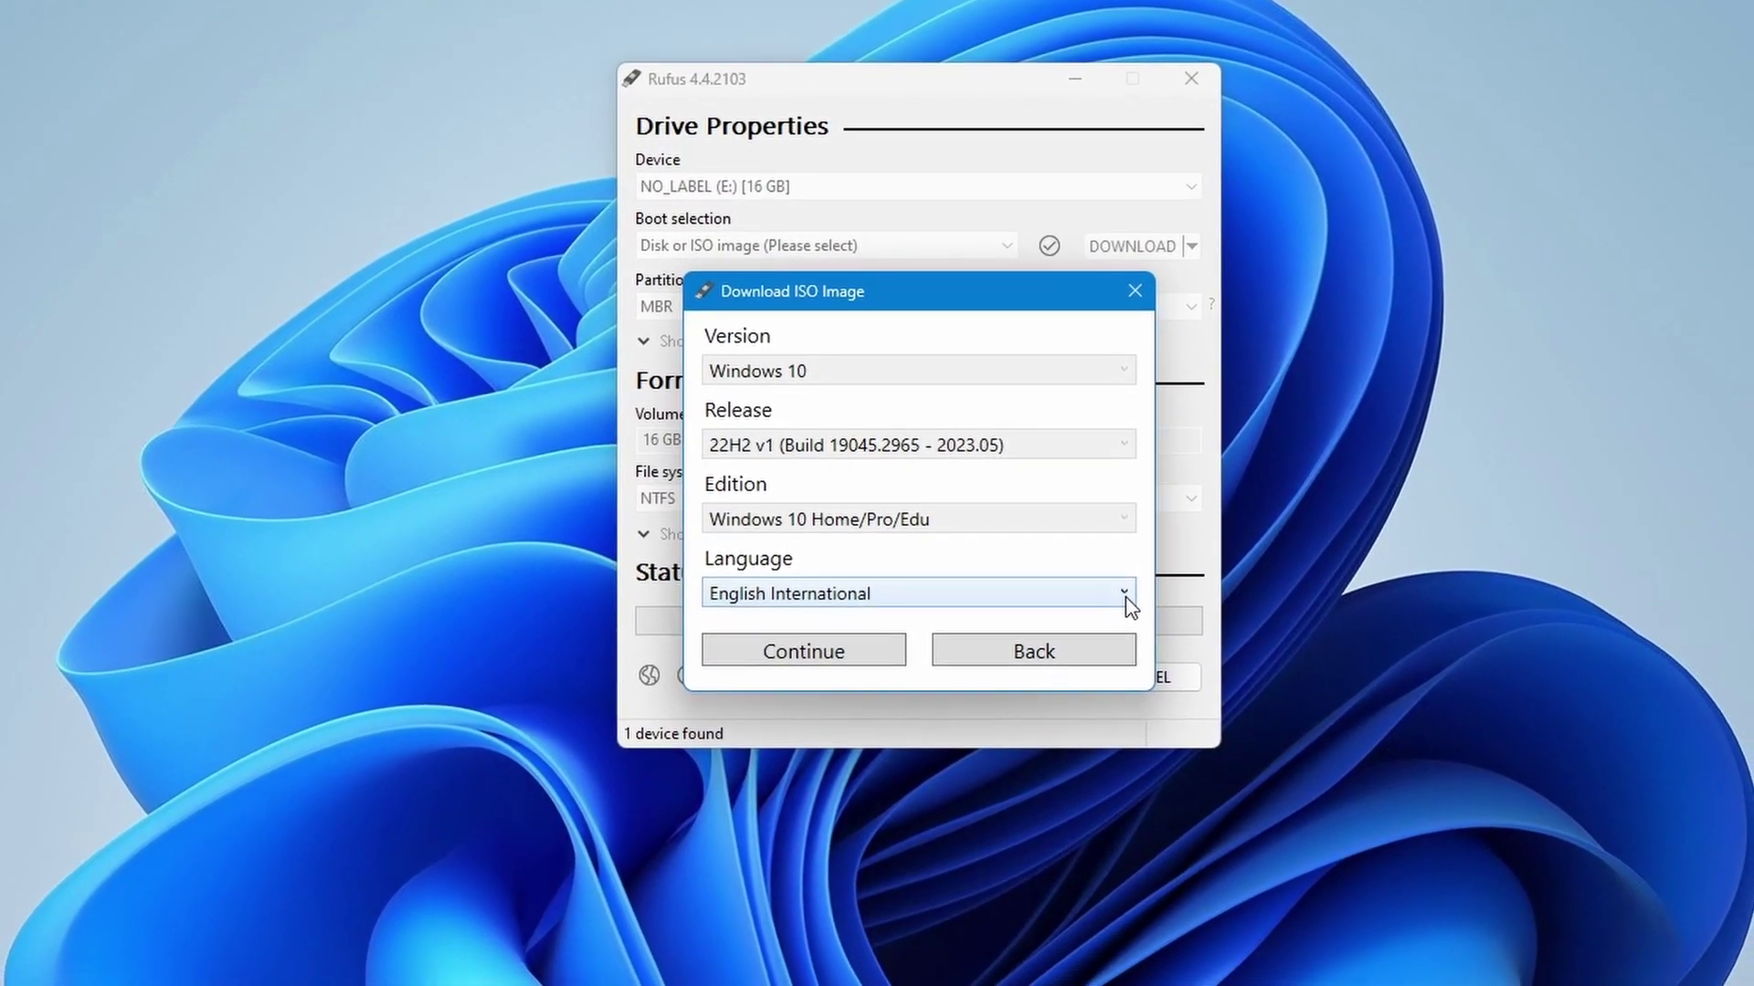
left_click(1131, 632)
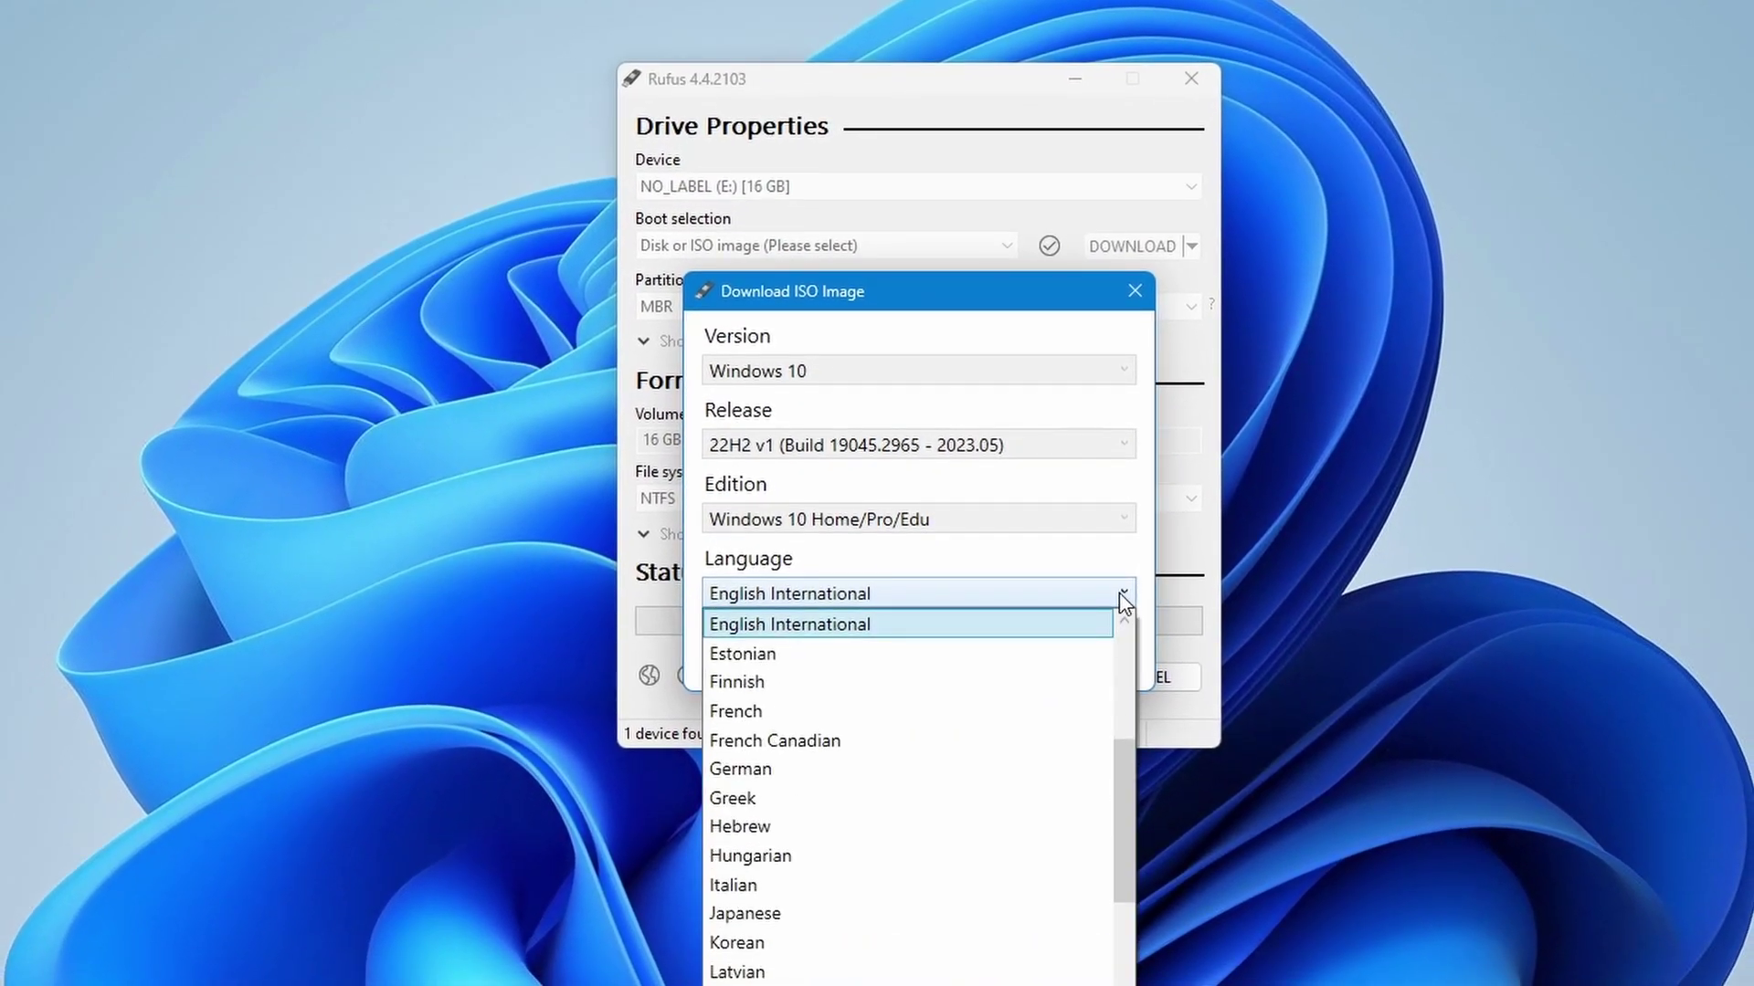
left_click(1081, 632)
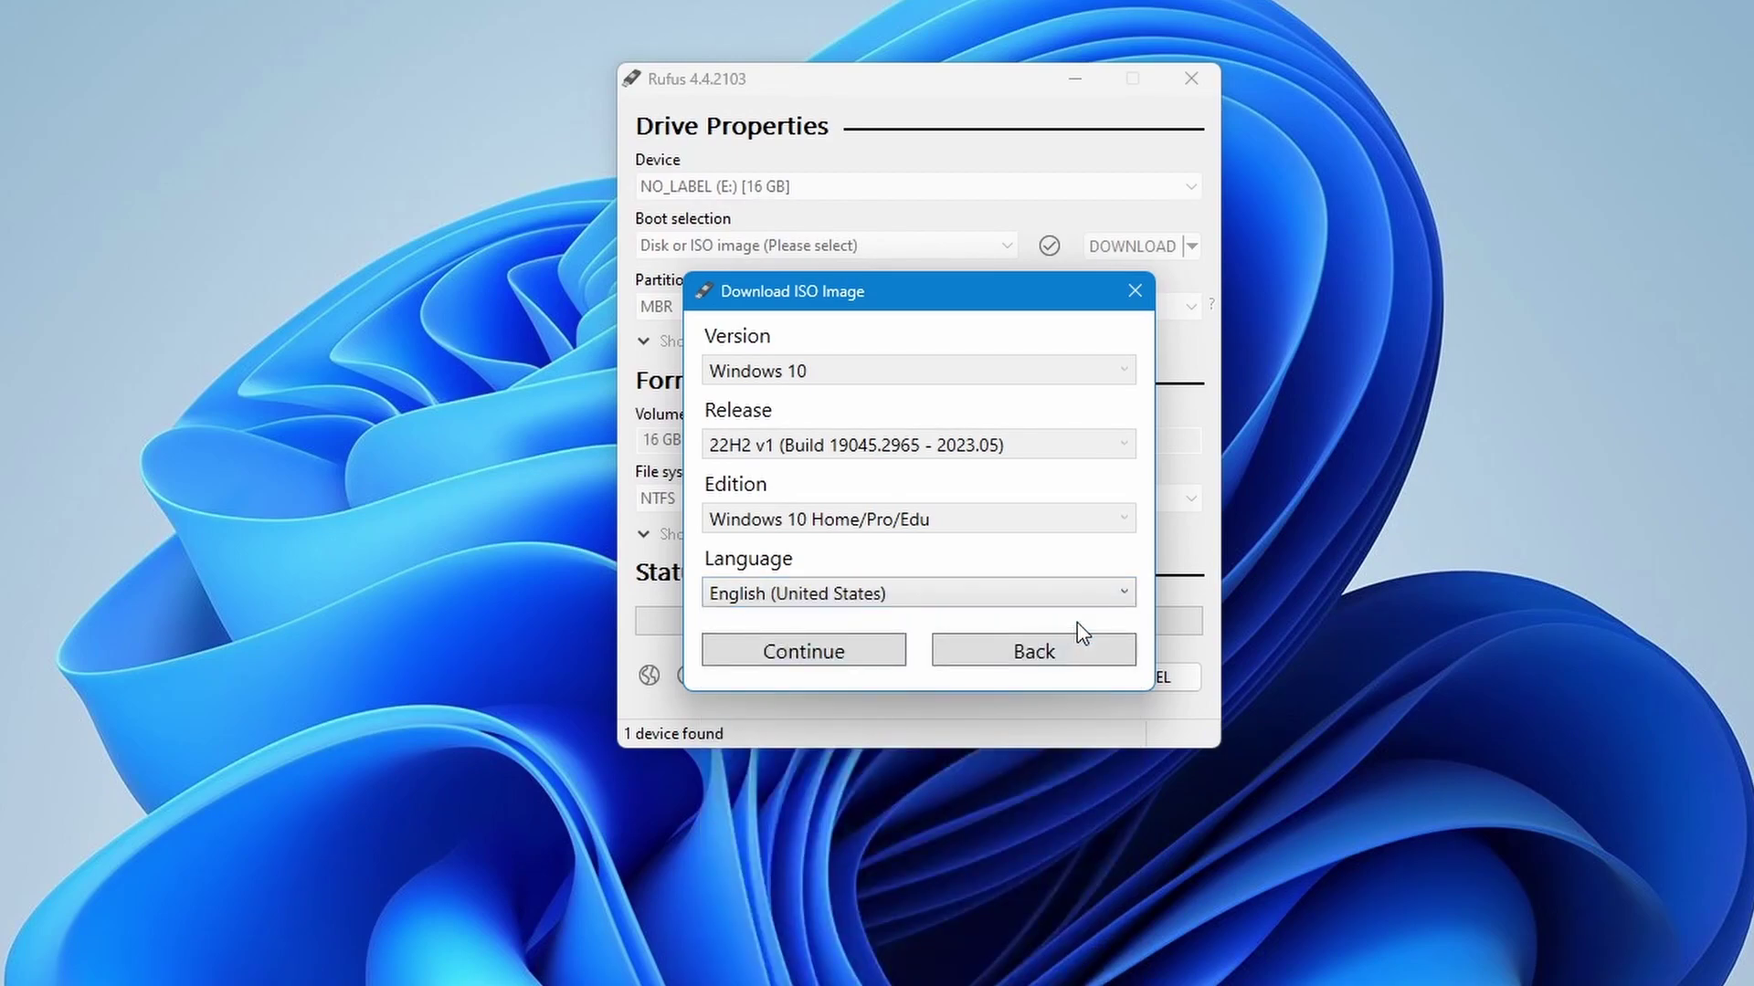
left_click(885, 639)
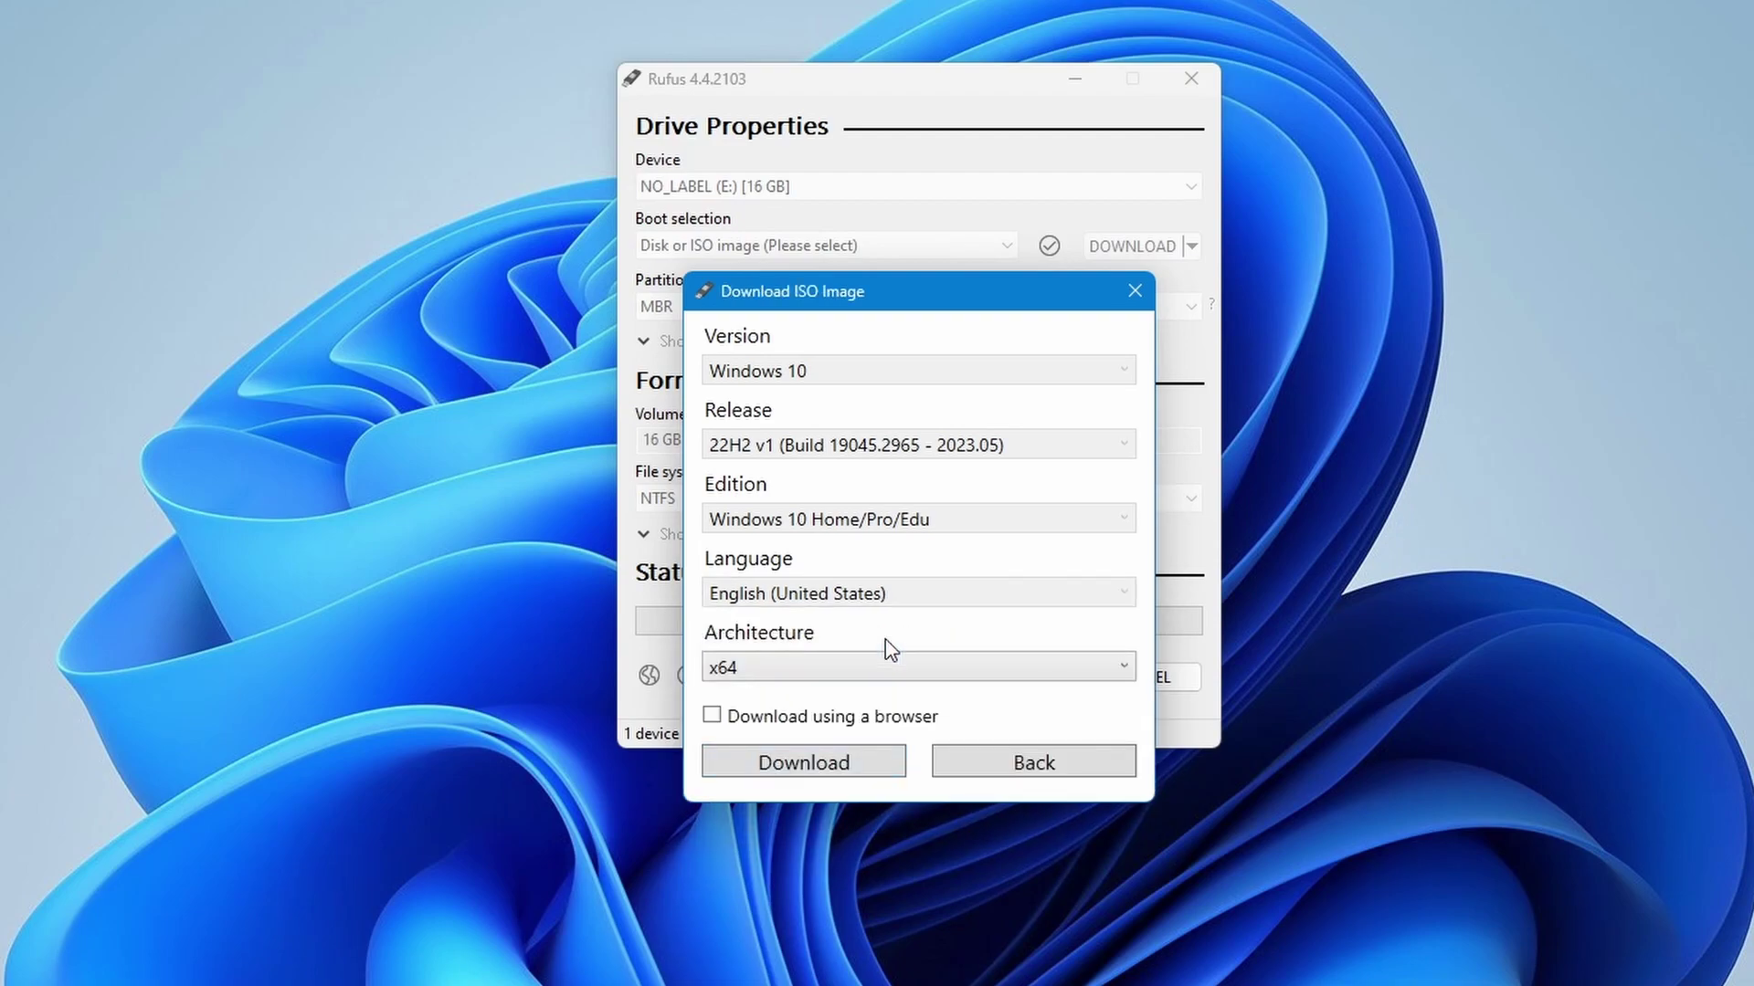
left_click(1126, 676)
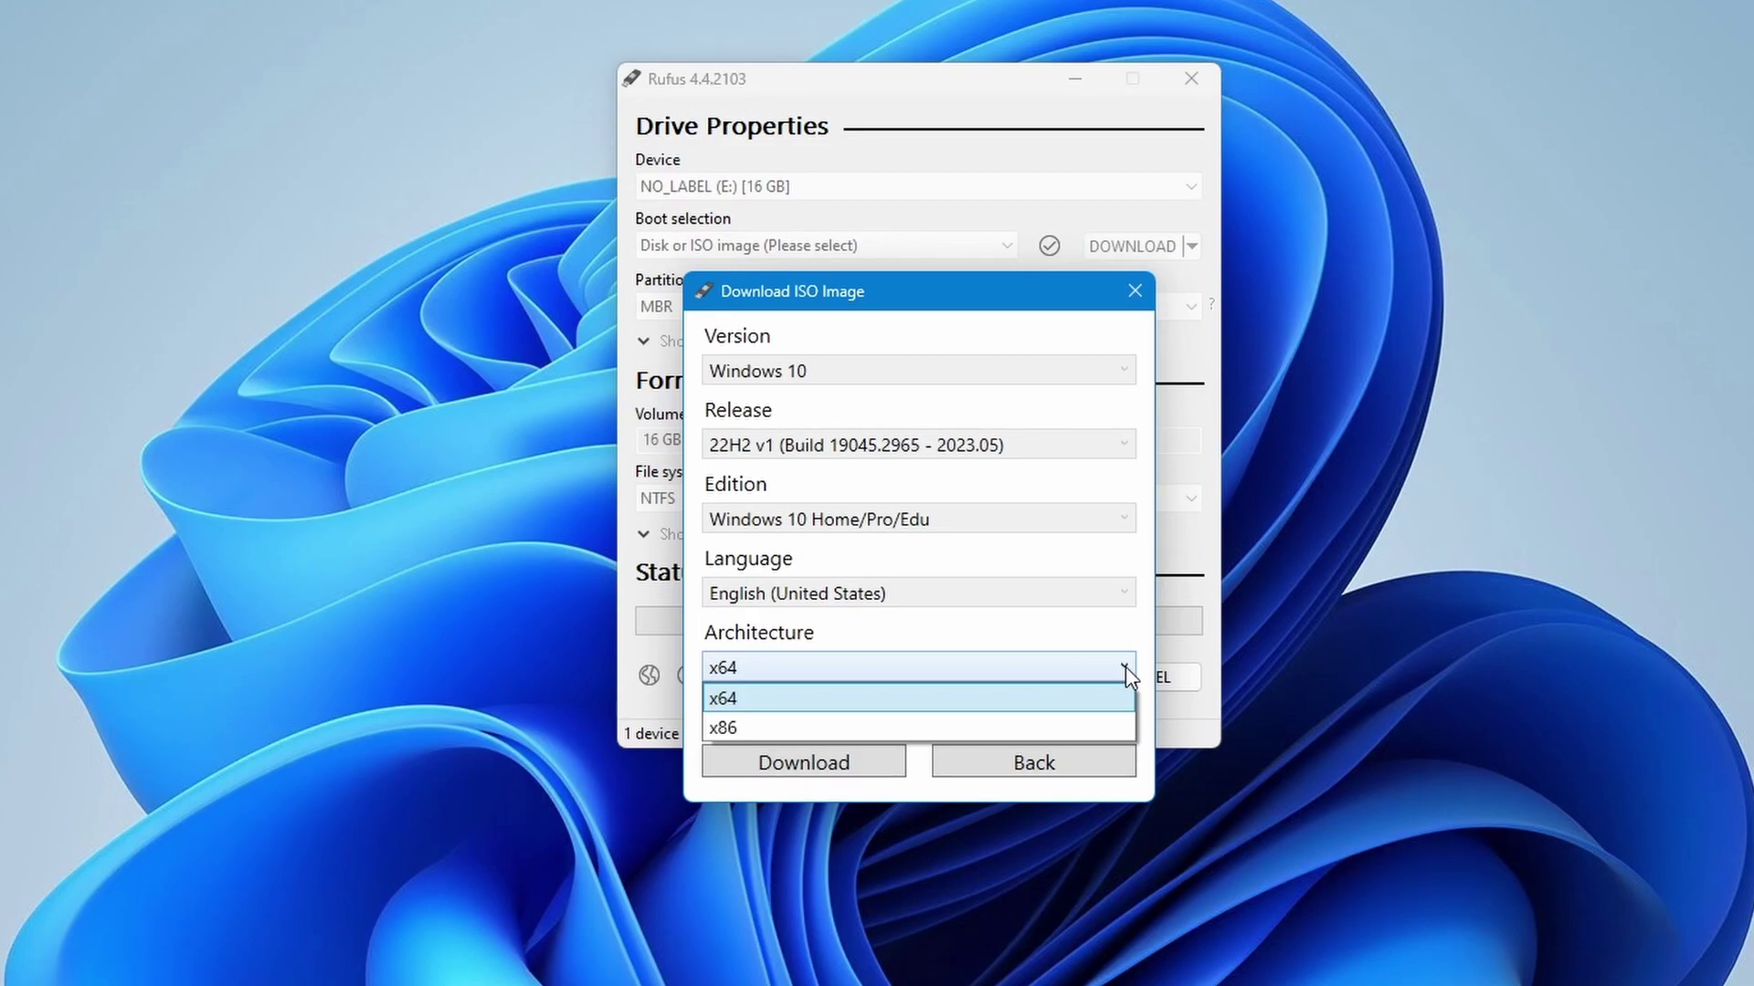
left_click(1108, 698)
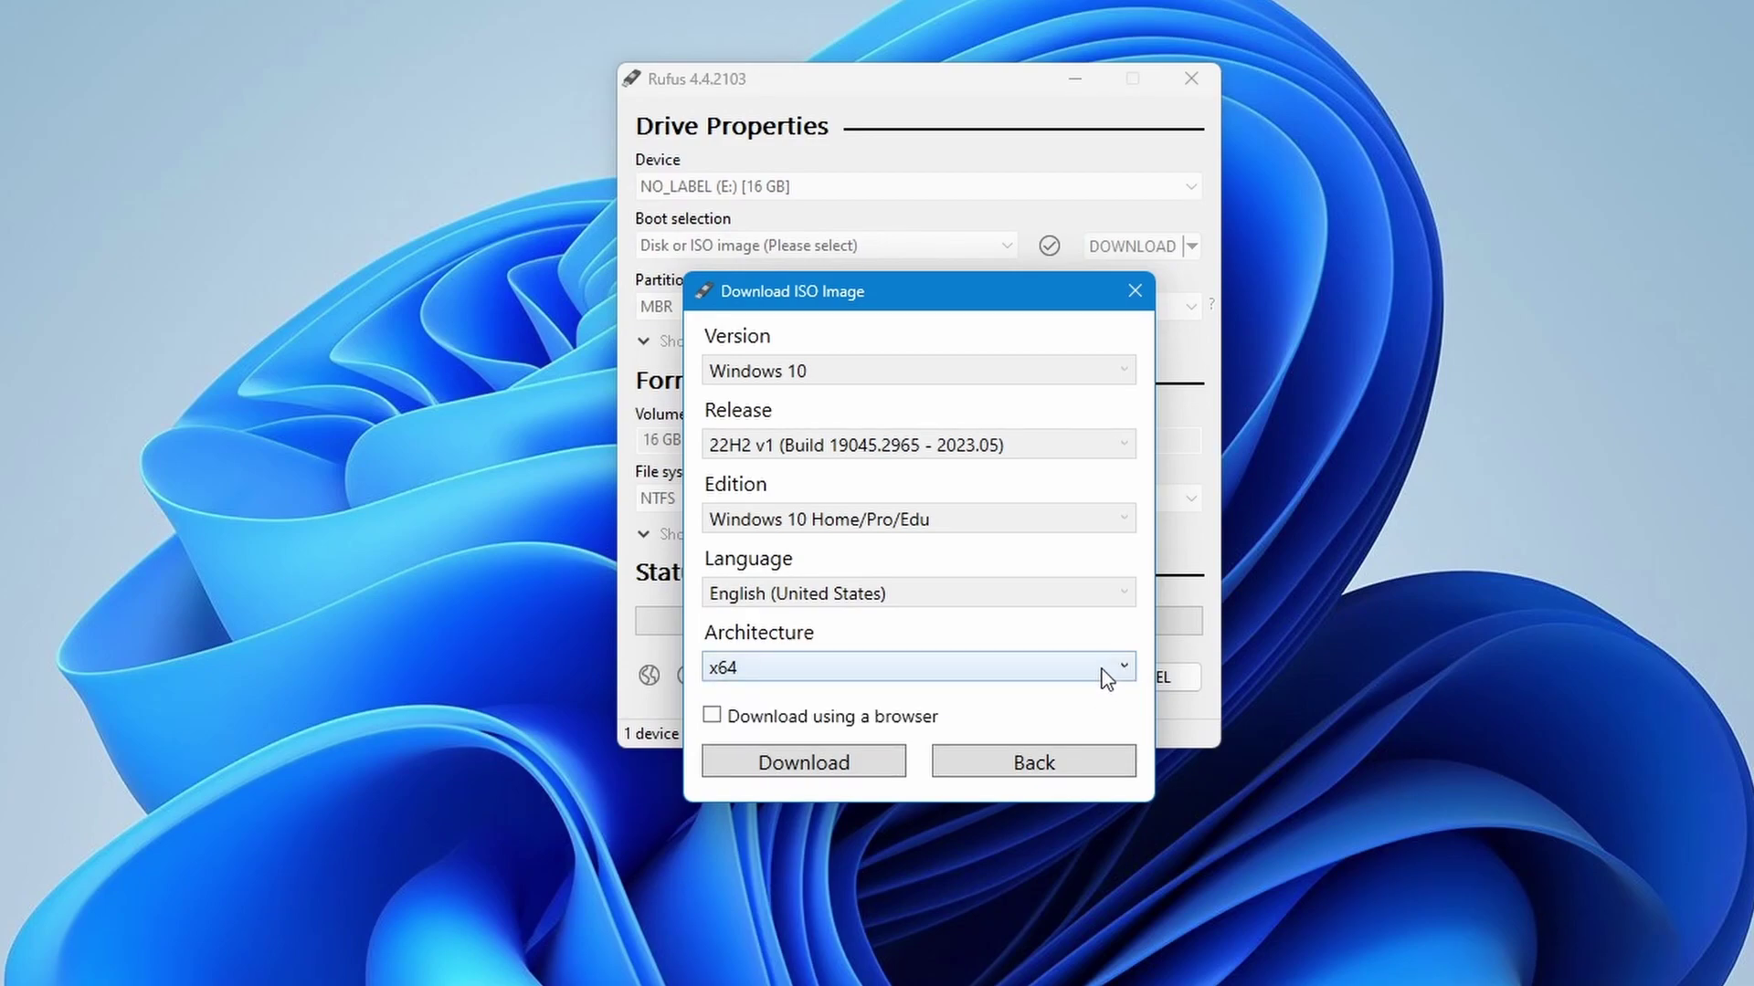
left_click(854, 767)
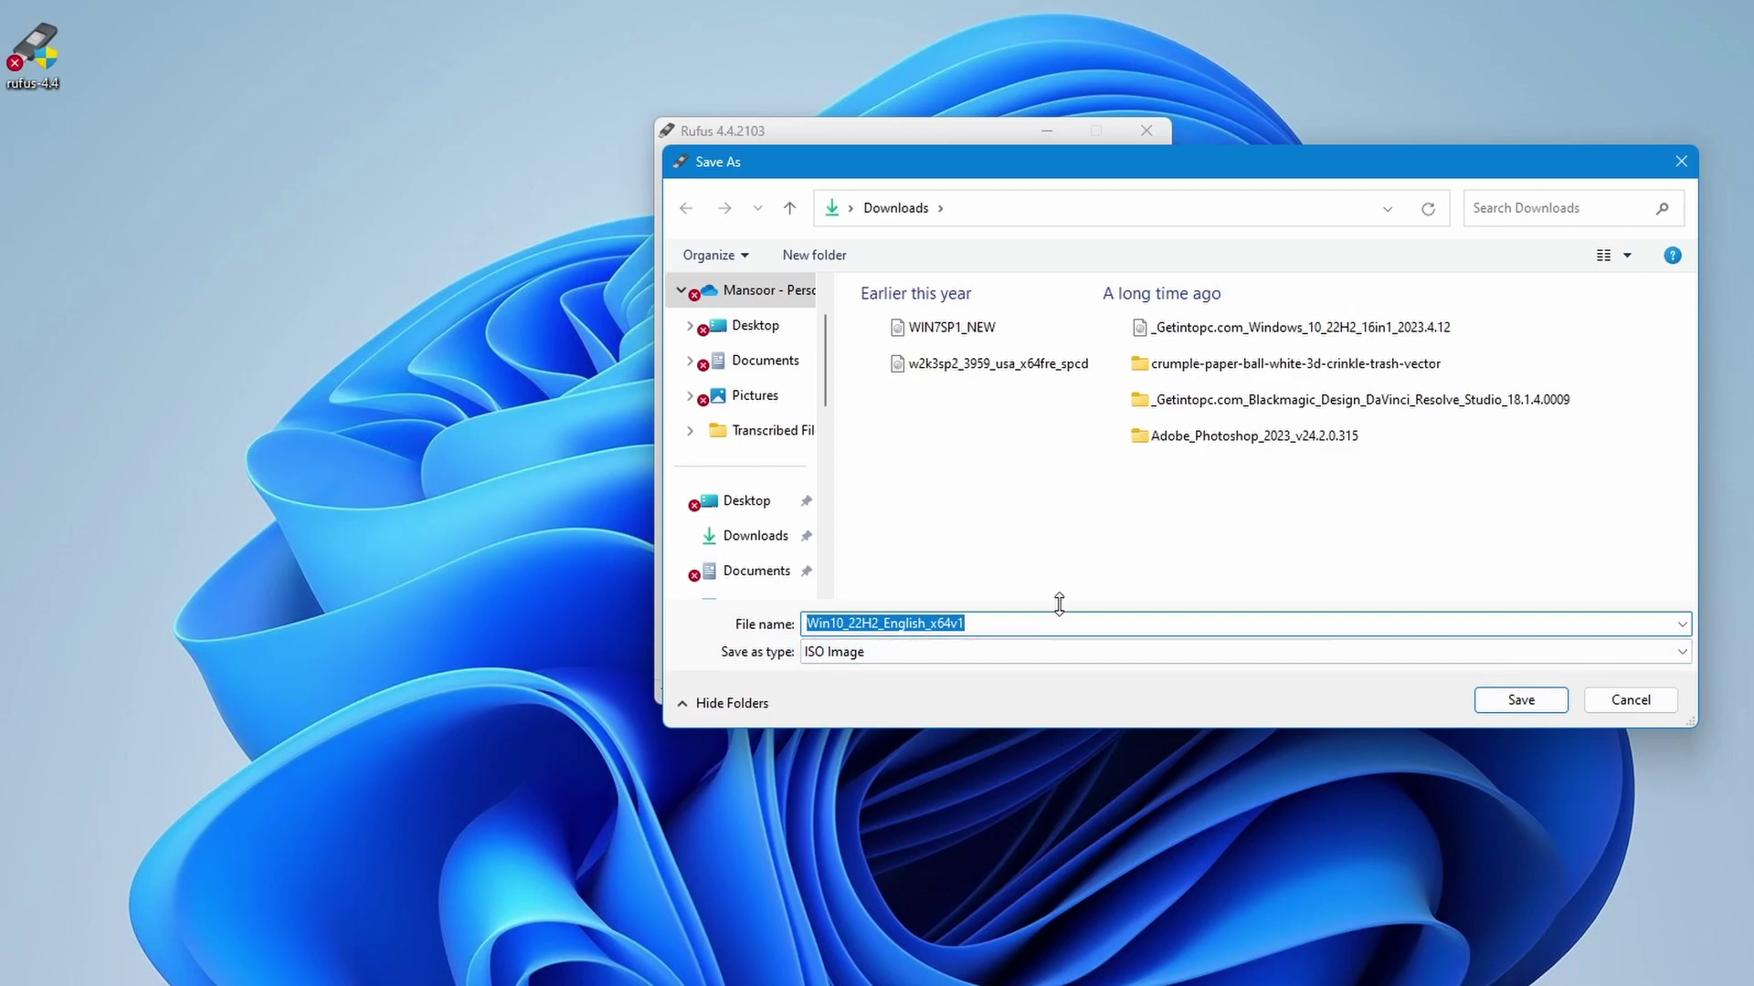
- Save Win10_22H2_English_x64v1.iso to the Desktop and let the download finish
left_click(766, 327)
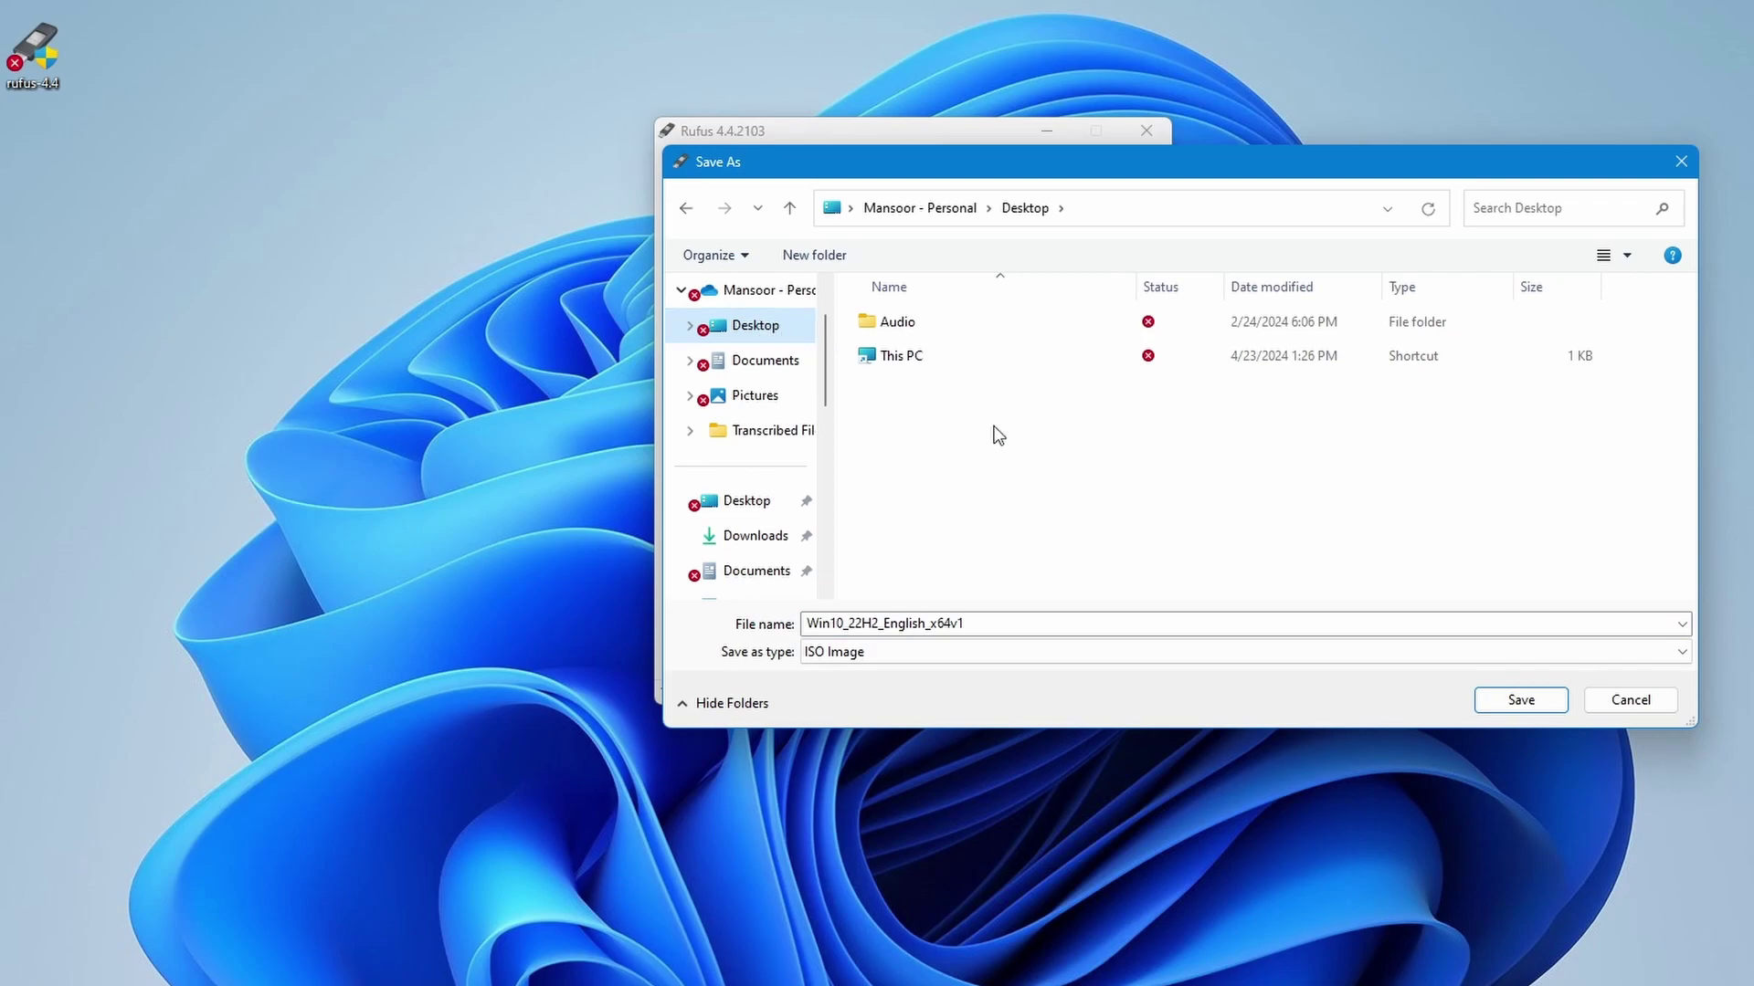
left_click(1510, 706)
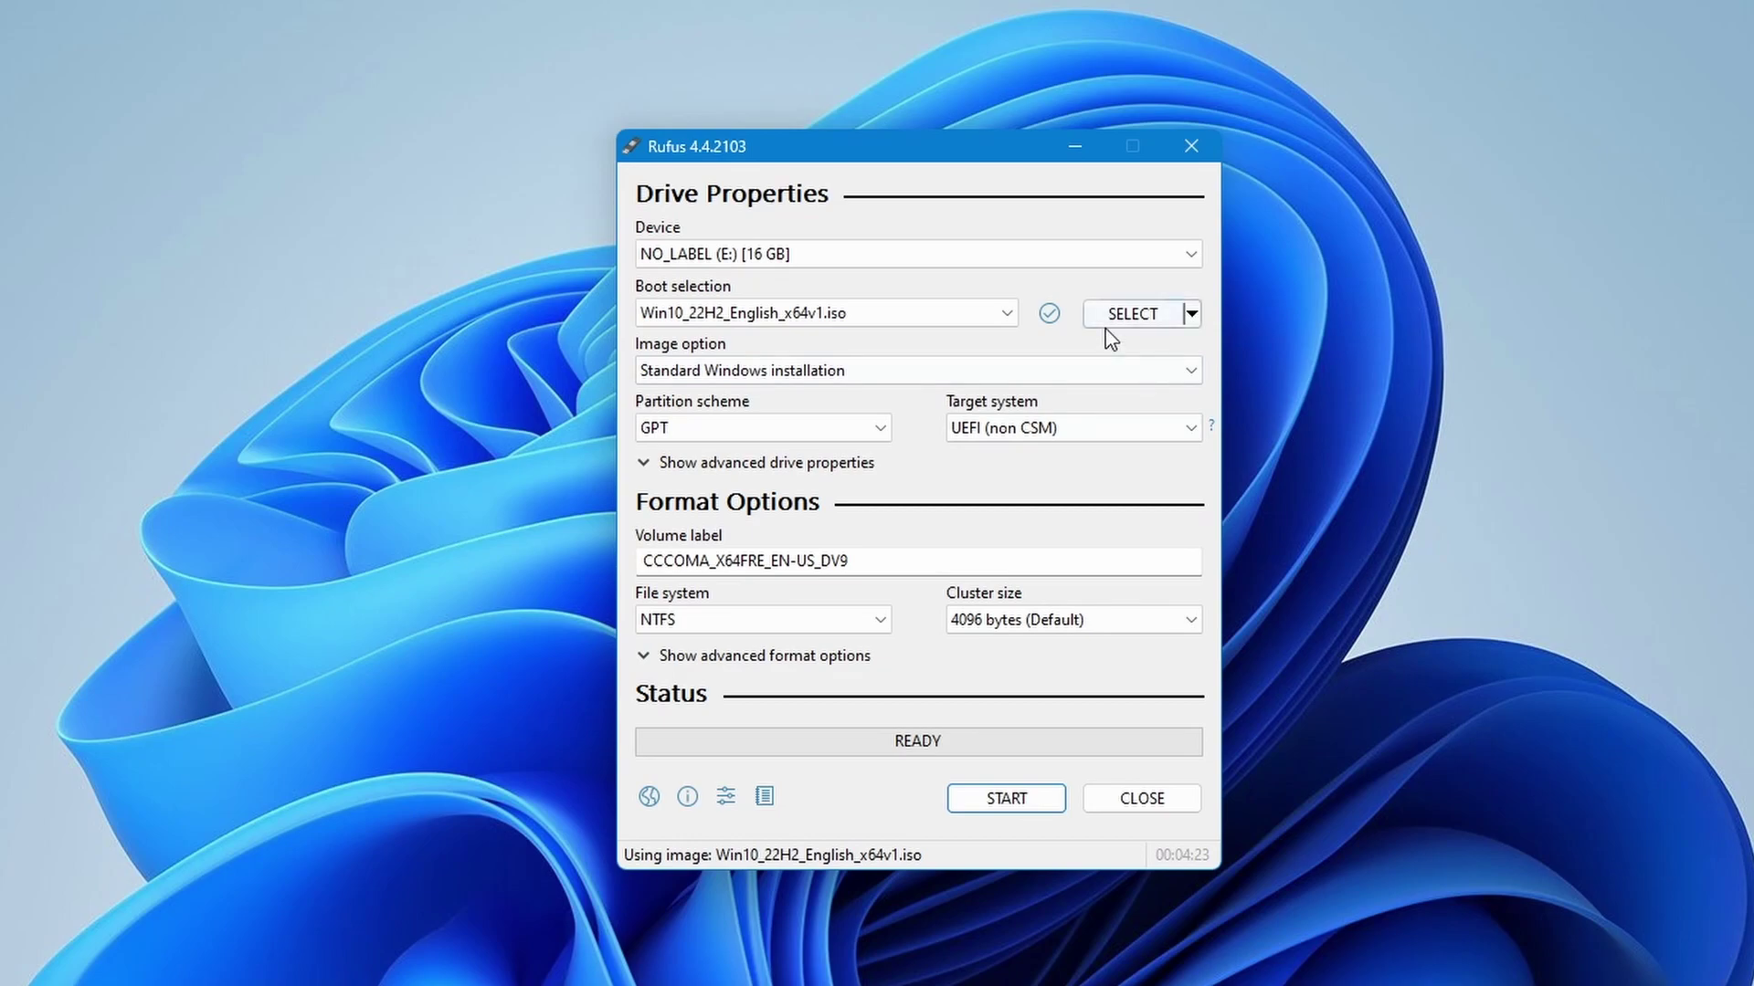
- Reopen the Boot selection list and keep Win10_22H2_English_x64v1.iso selected
left_click(1009, 314)
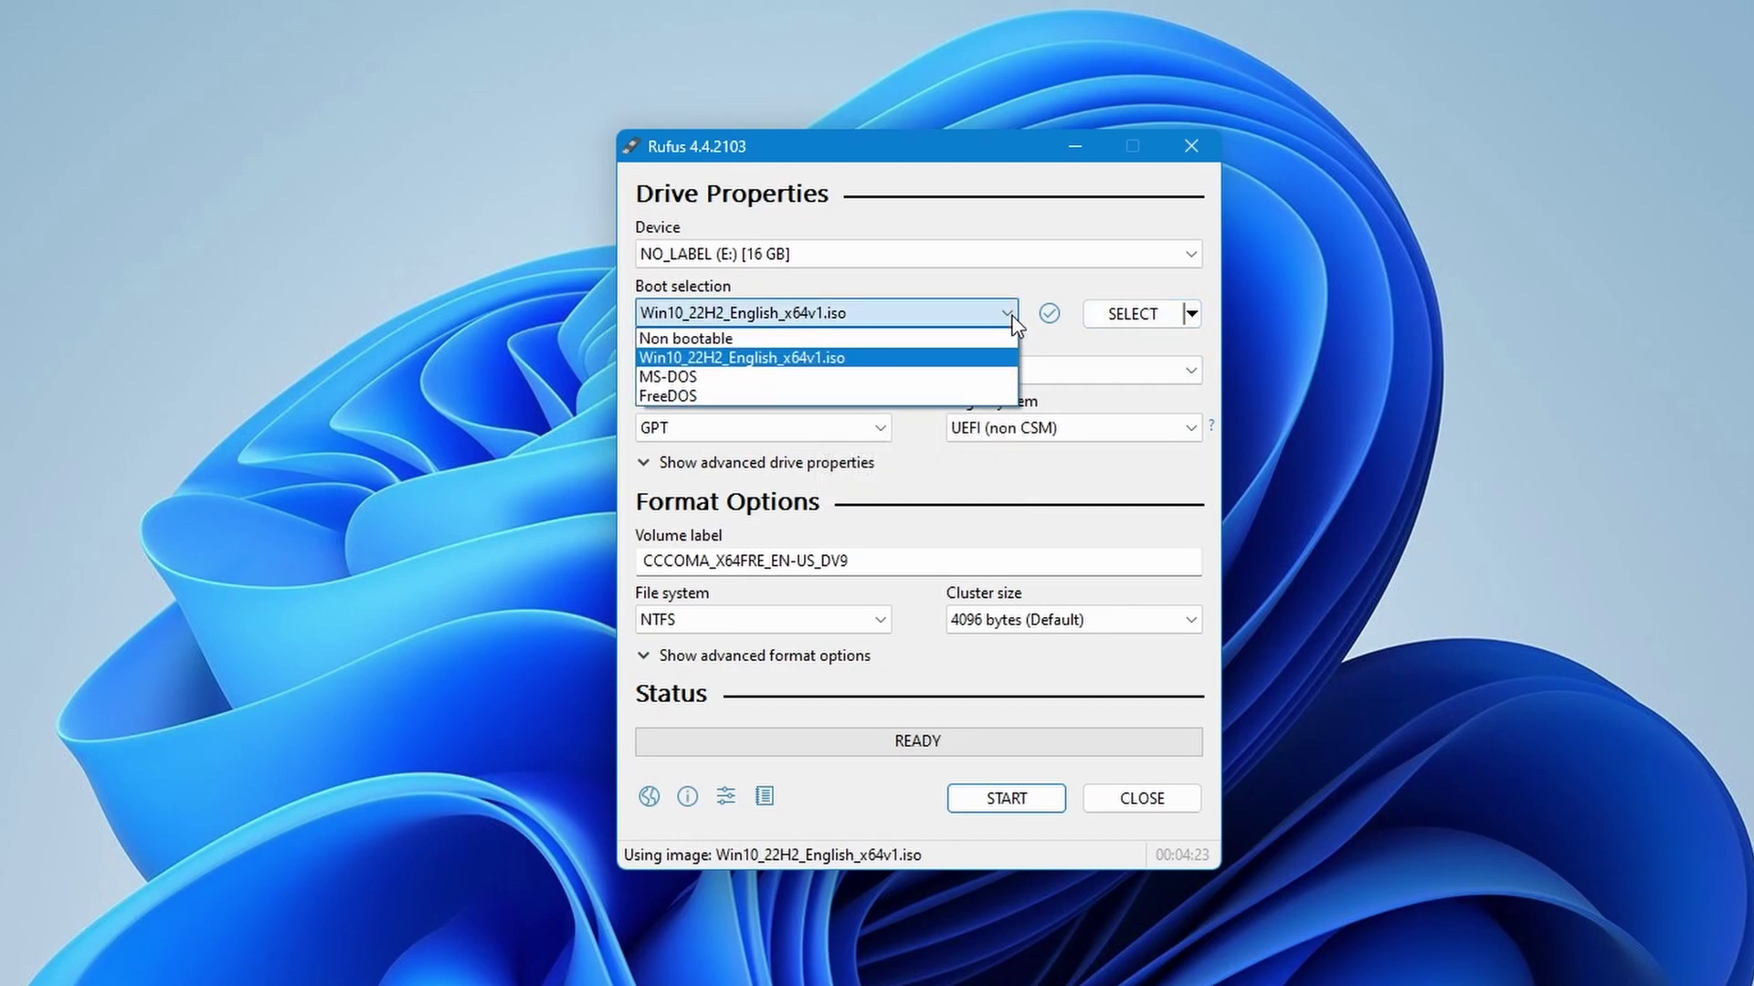
left_click(891, 364)
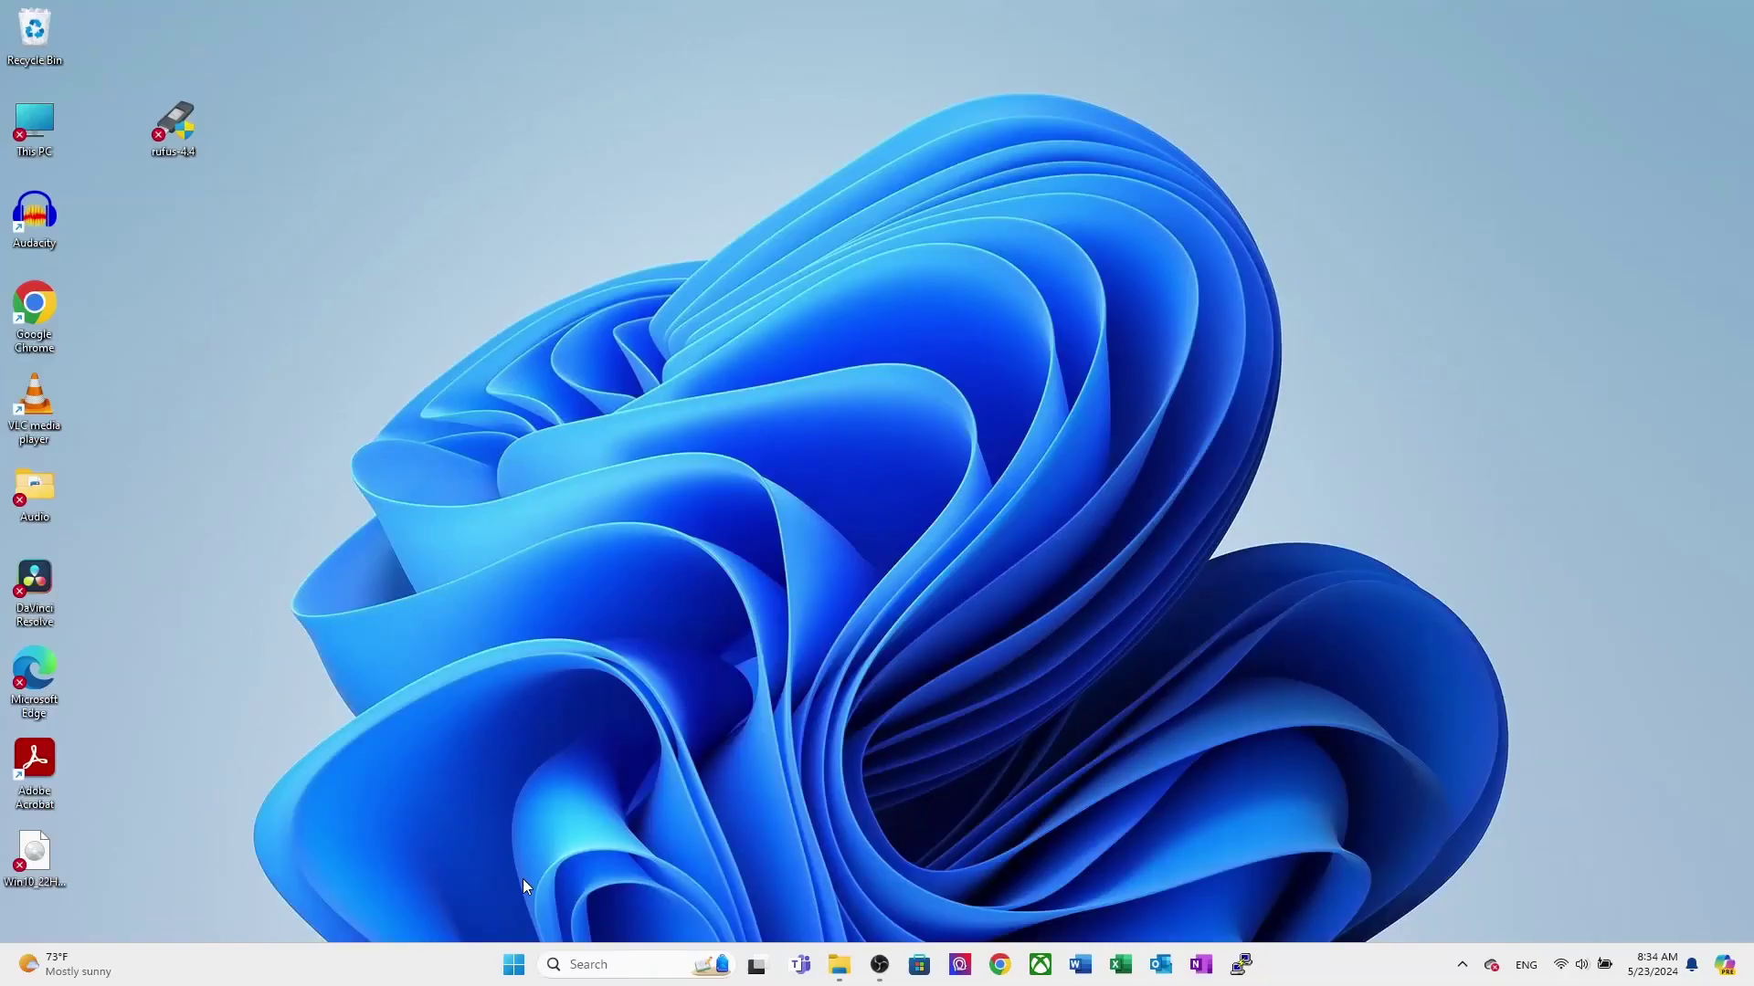
- Open Disk 0's properties in Disk Management to confirm its GPT partition style on the Volumes tab
right_click(515, 965)
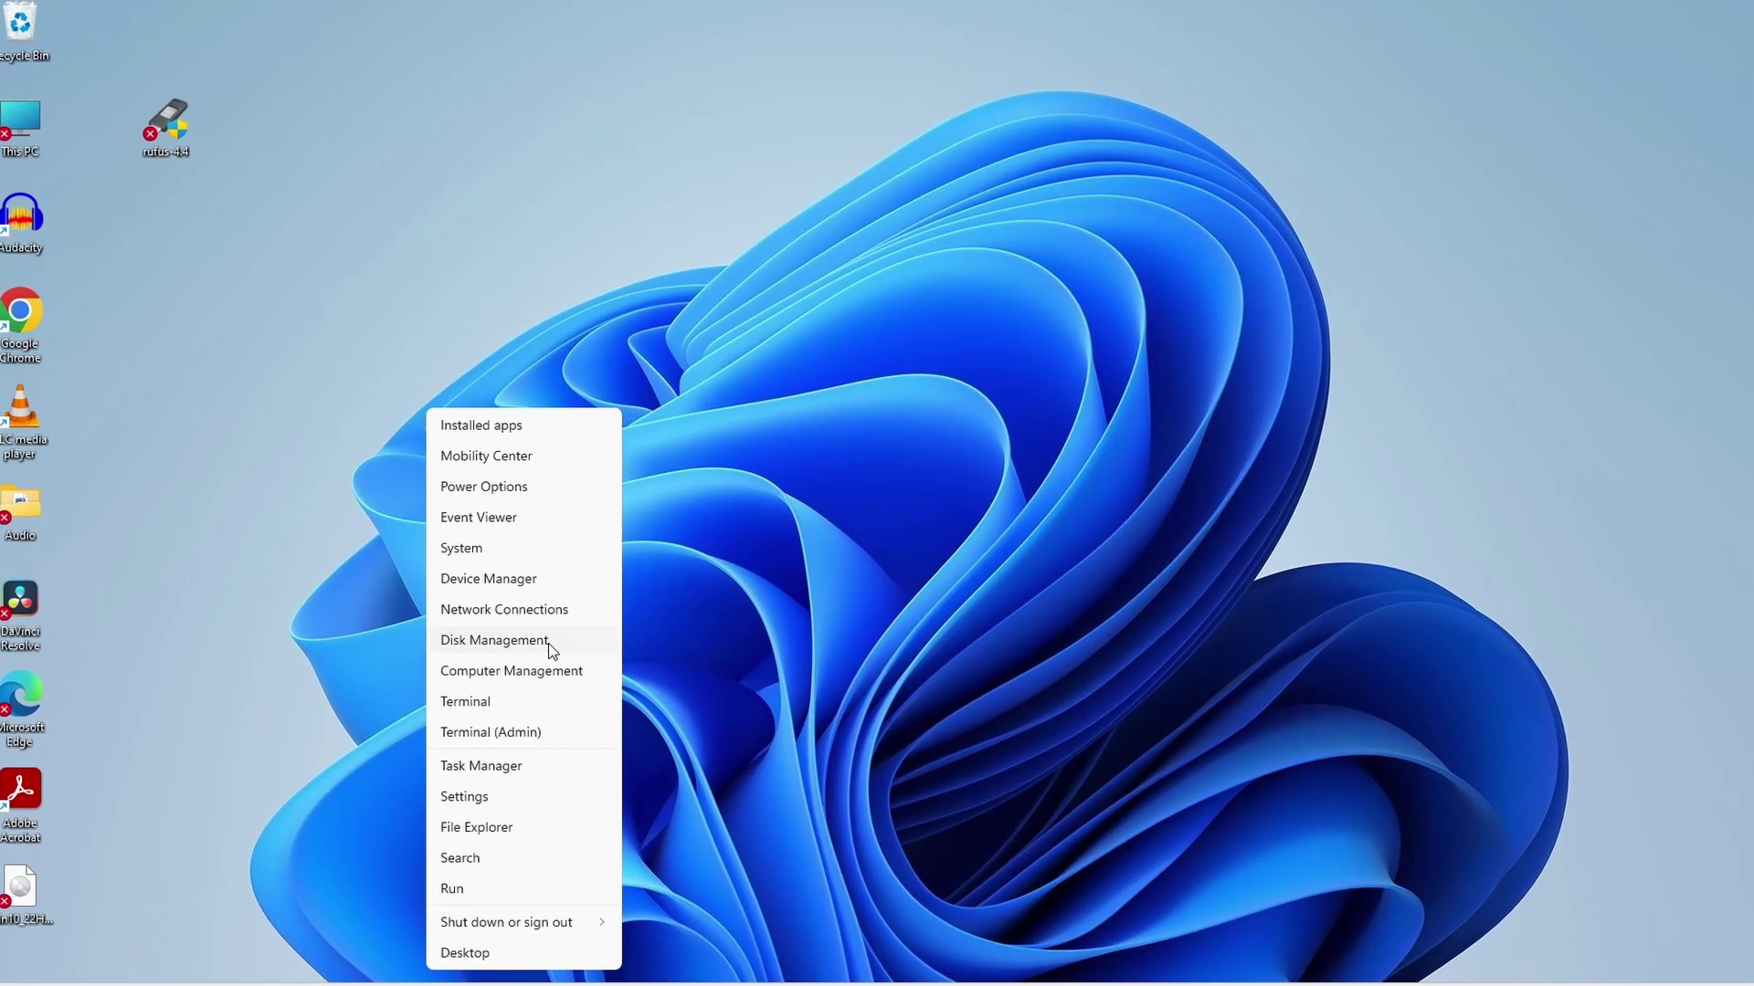
left_click(548, 643)
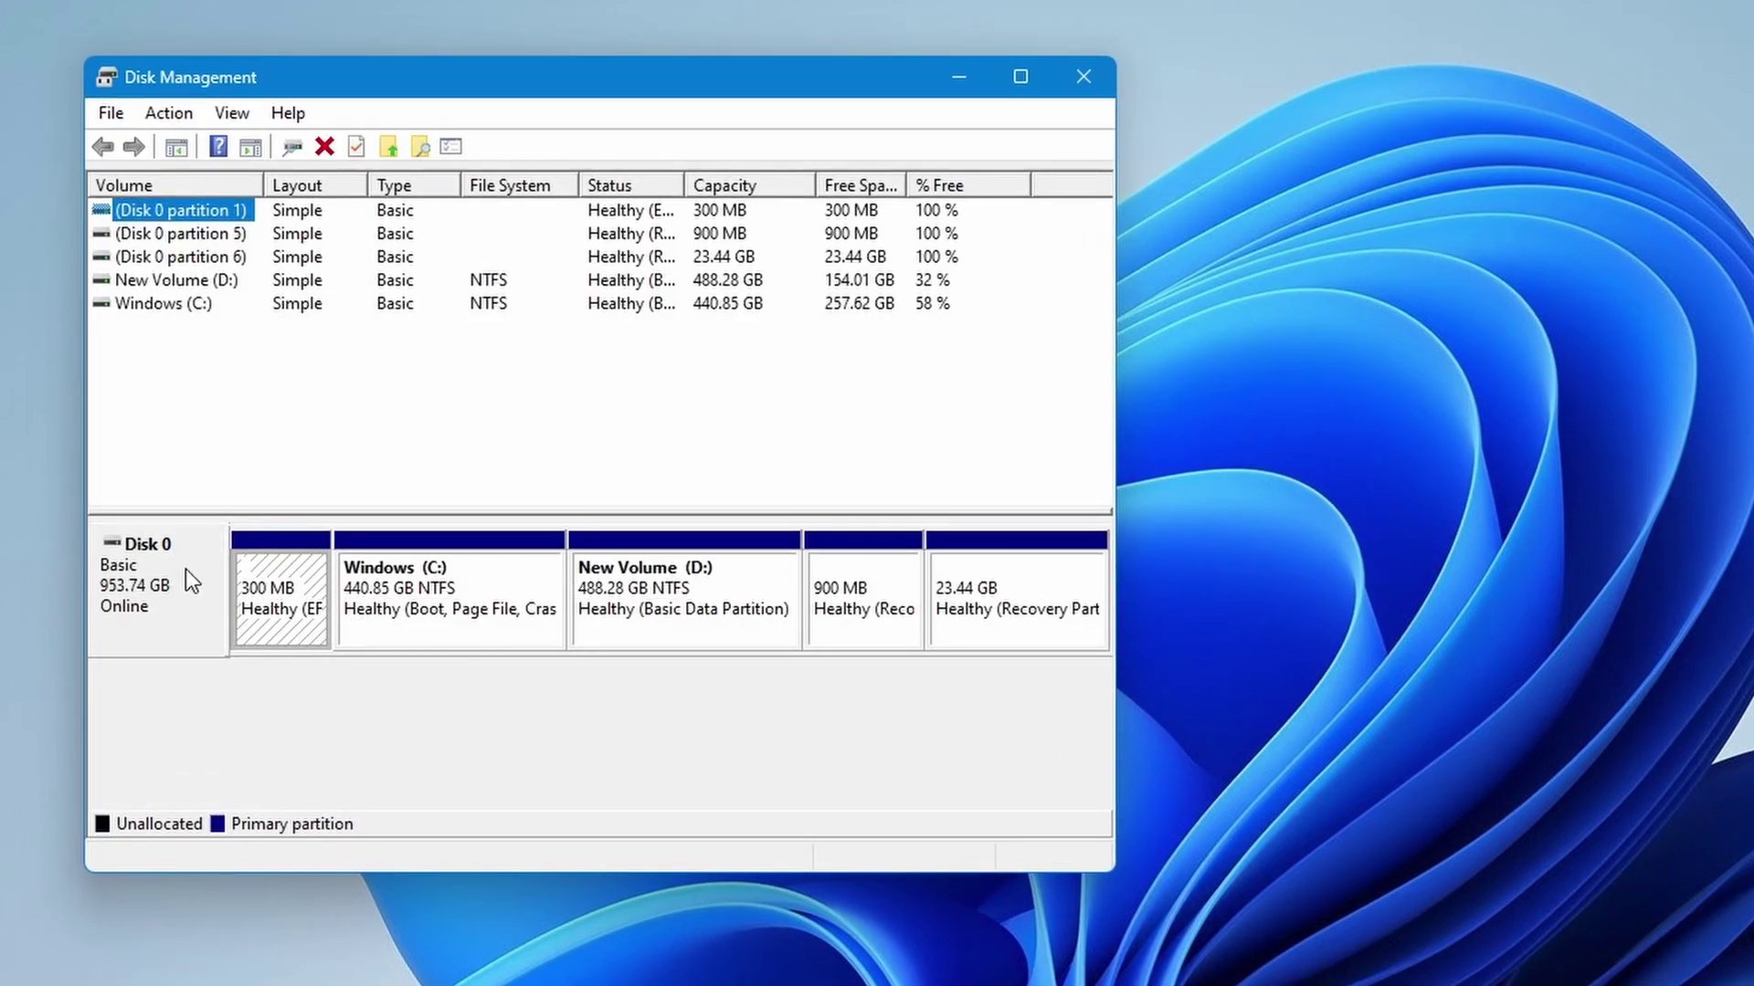
right_click(189, 581)
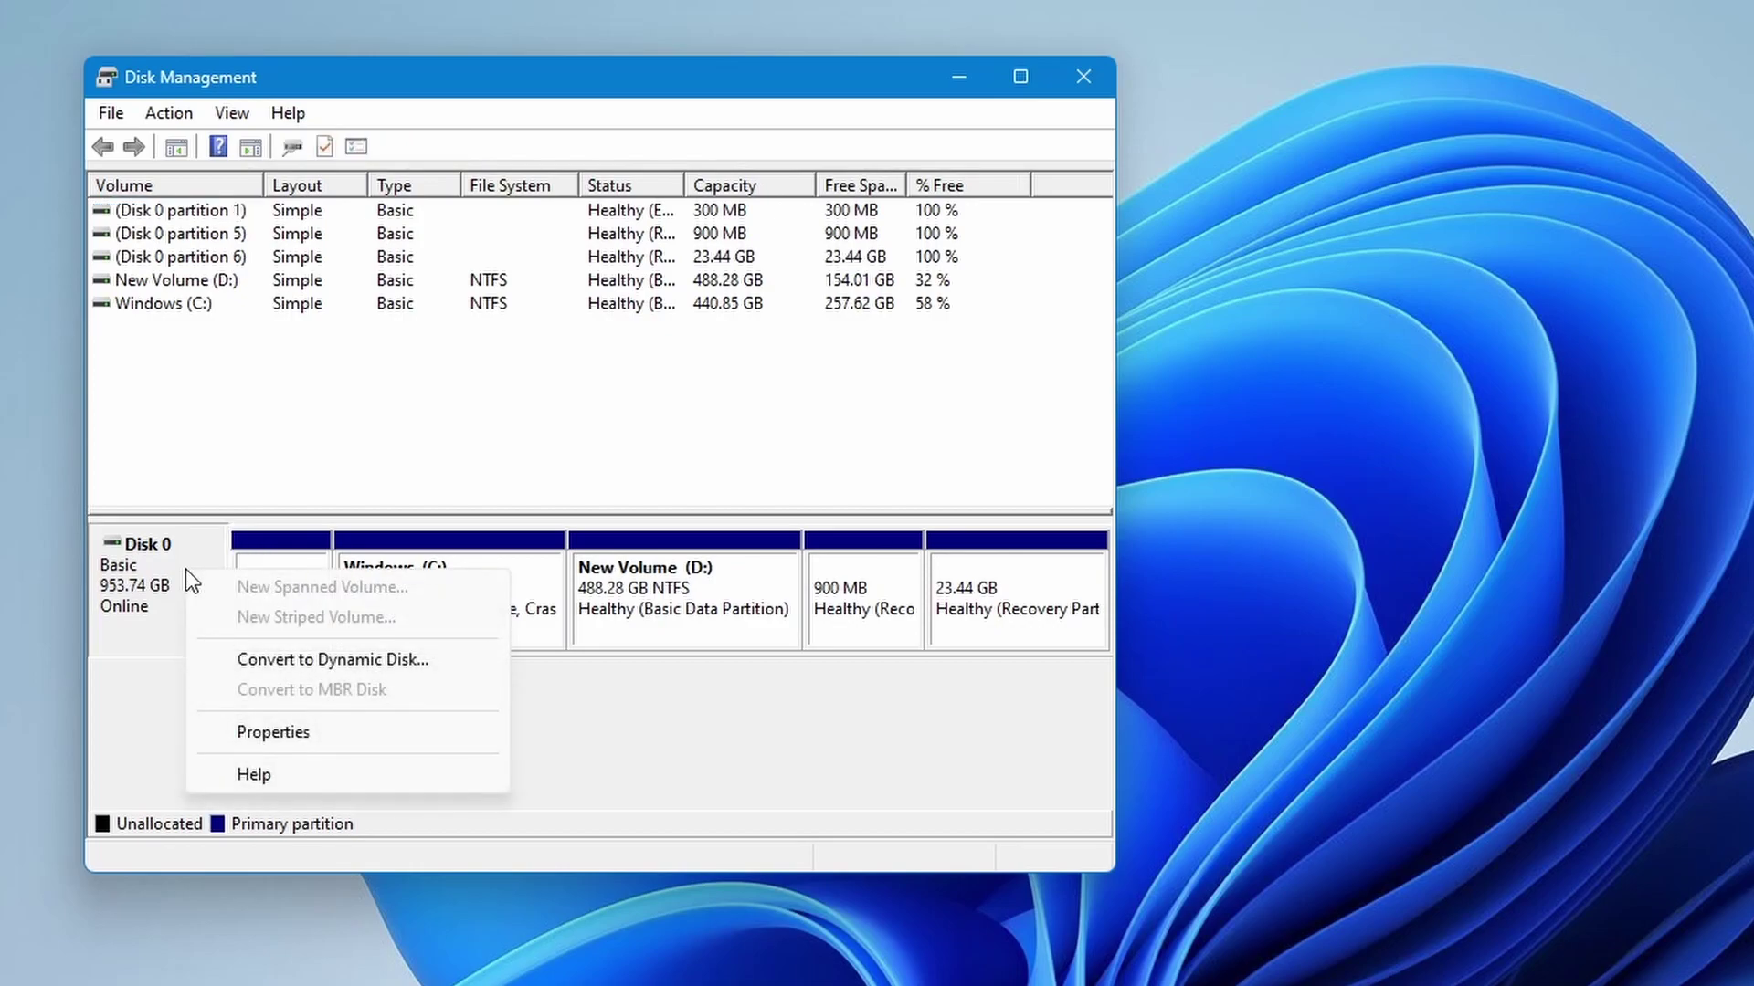
left_click(256, 734)
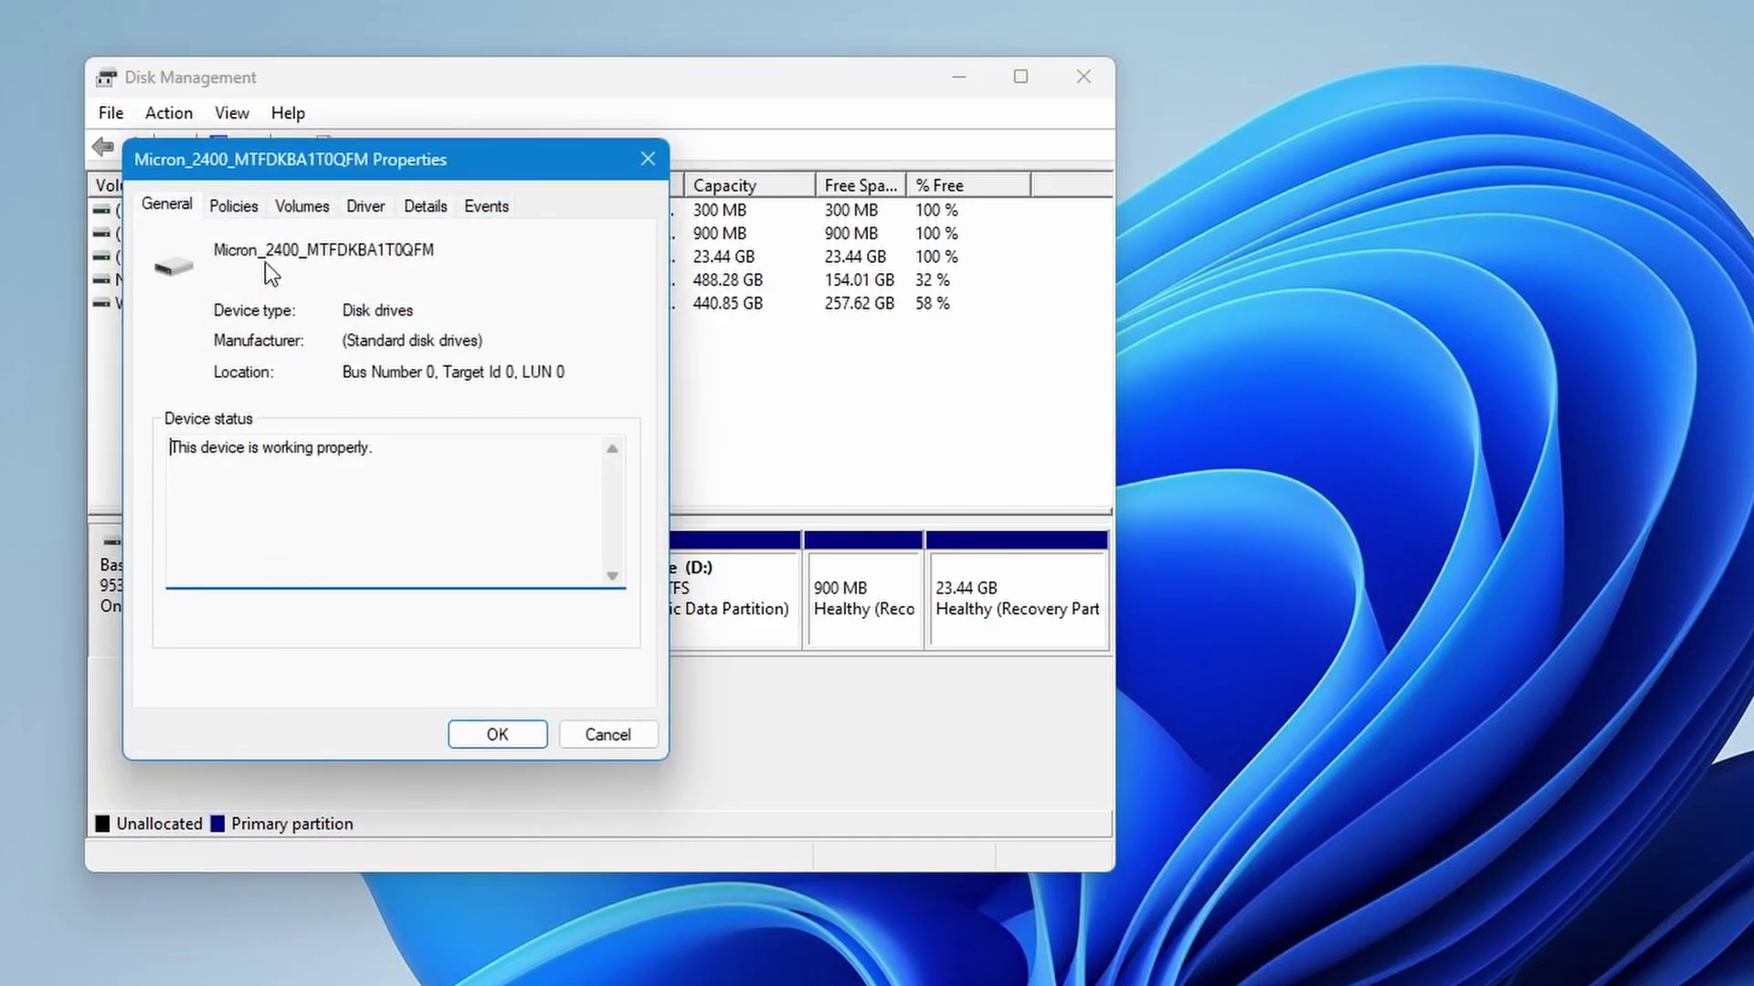
left_click(286, 205)
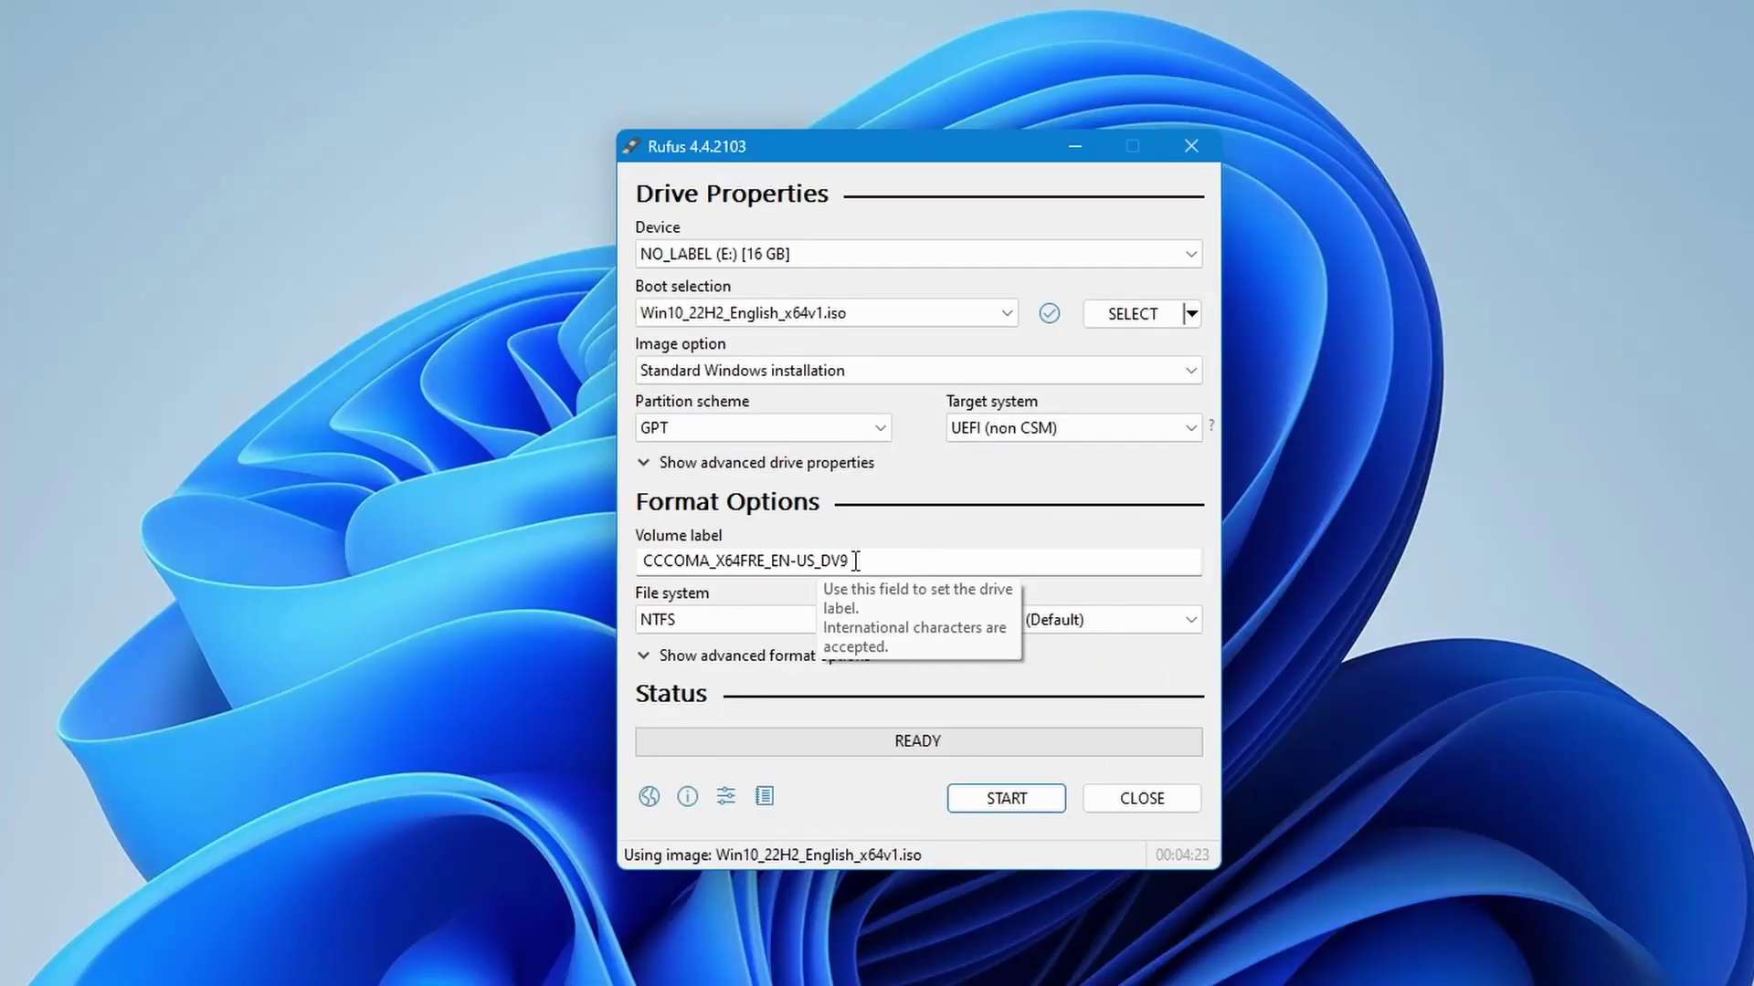
- Replace the old volume label with 'Windows 10 ISO'
left_click(856, 561)
key("BackSpace")
key("BackSpace")
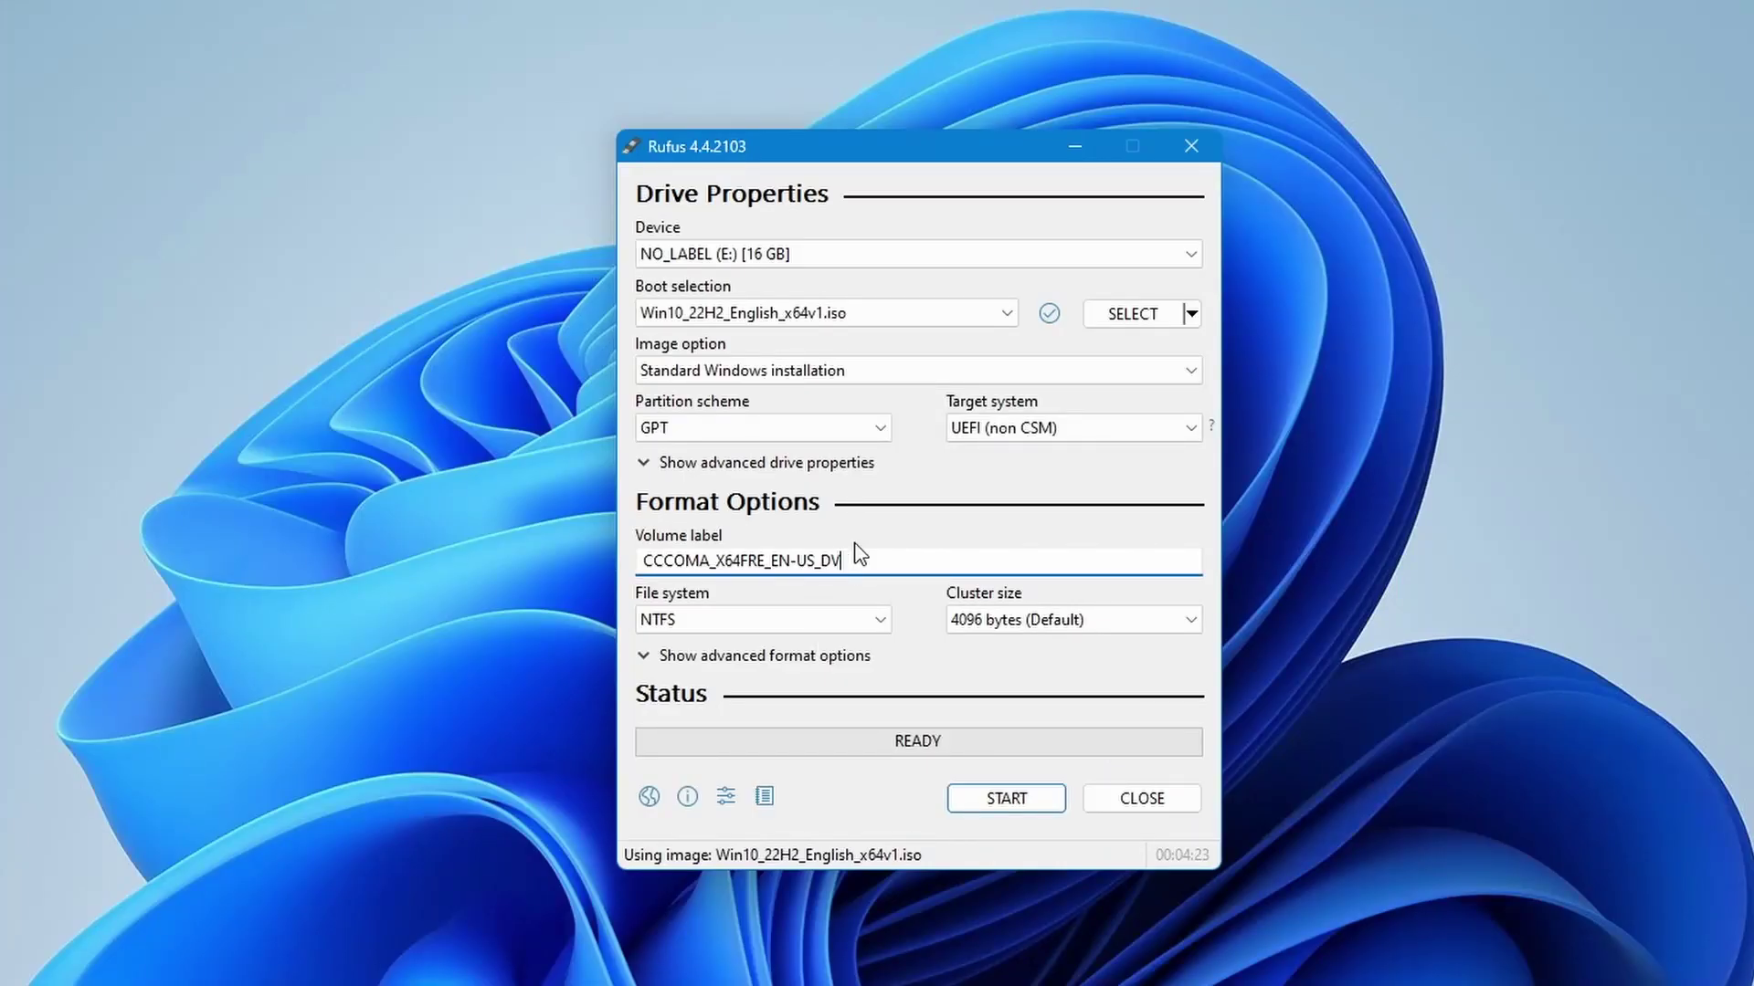
key("BackSpace")
key("BackSpace")
key("BackSpace")
key("BackSpace")
key("BackSpace")
key("BackSpace")
key("BackSpace")
key("BackSpace")
key("BackSpace")
key("BackSpace")
key("BackSpace")
key("BackSpace")
key("BackSpace")
key("BackSpace")
key("BackSpace")
key("BackSpace")
key("BackSpace")
key("BackSpace")
key("BackSpace")
key("BackSpace")
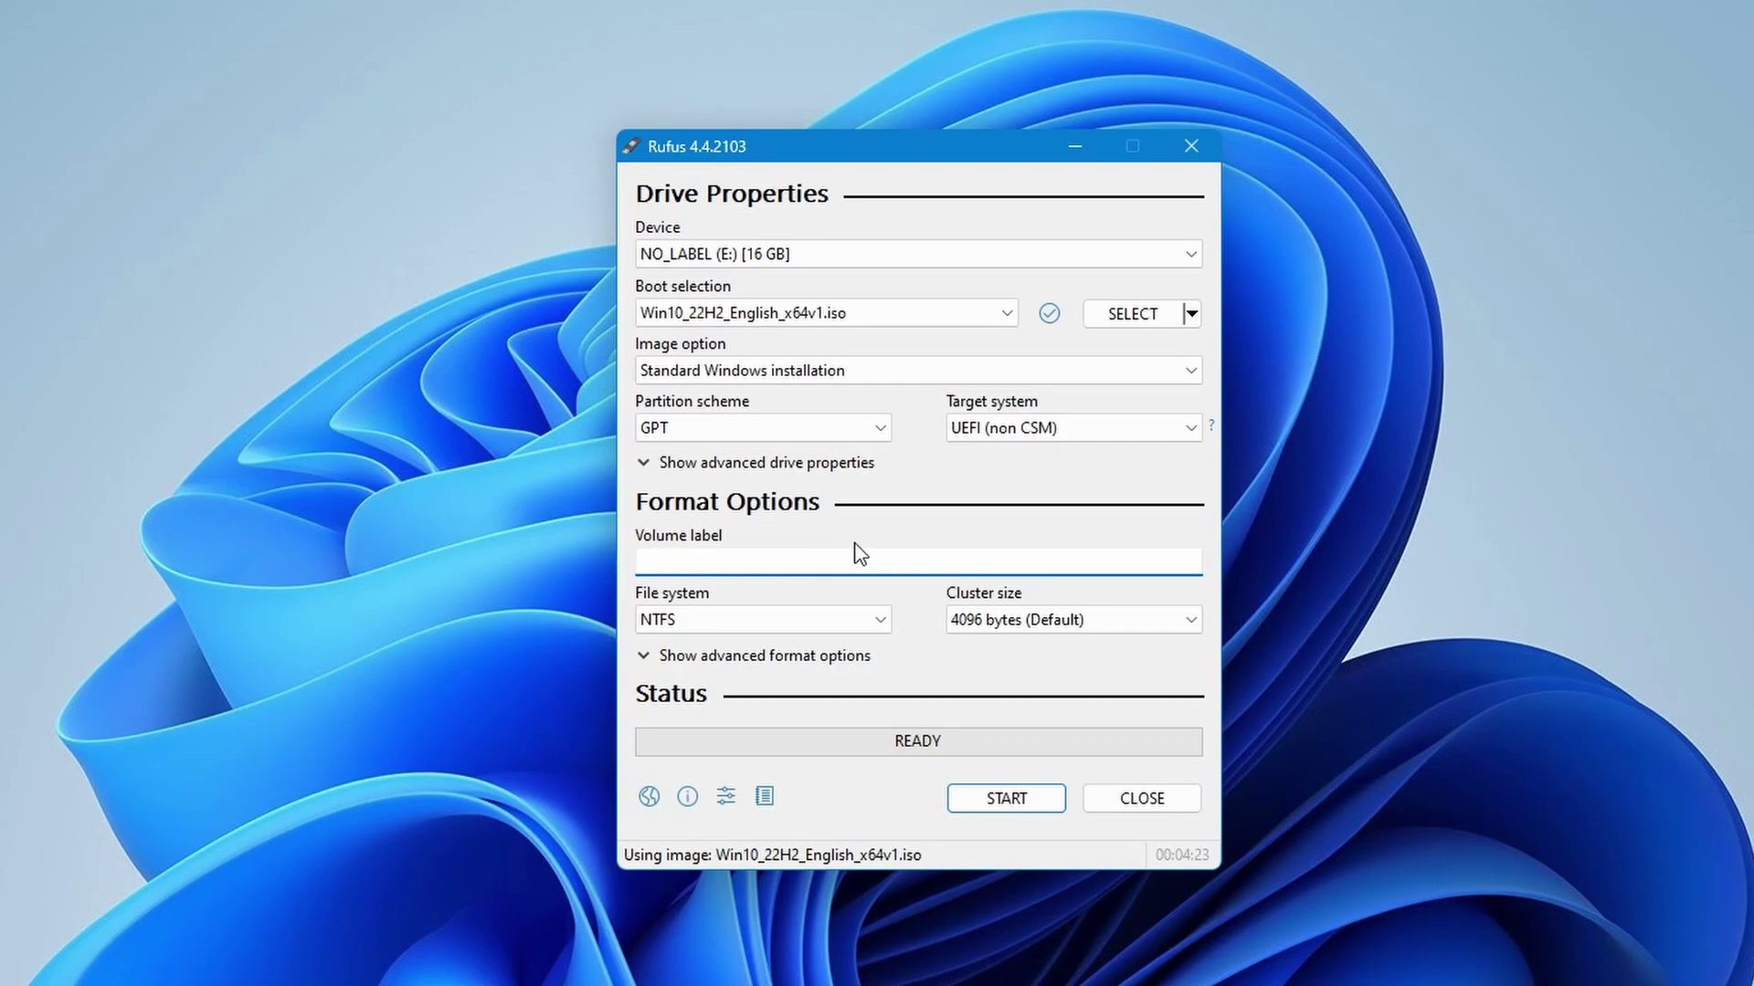
type("Windows 10 ISO")
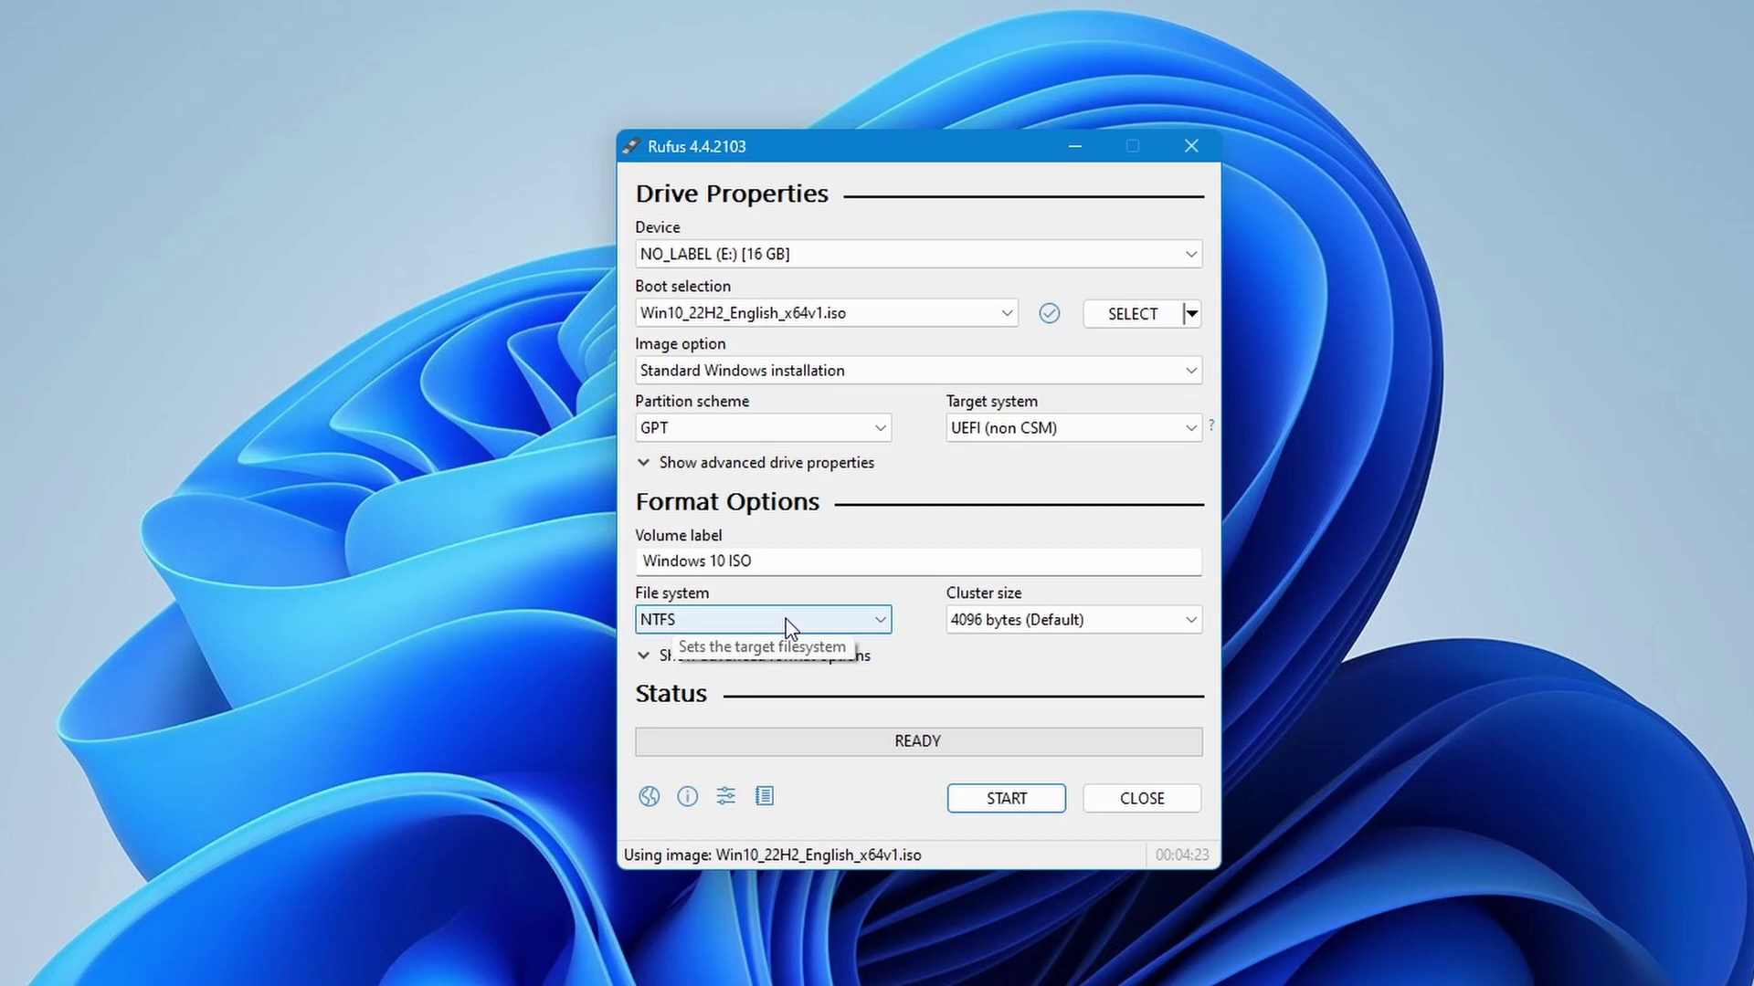
- Start the write and enter a new local account username in the Windows customization options
left_click(1007, 800)
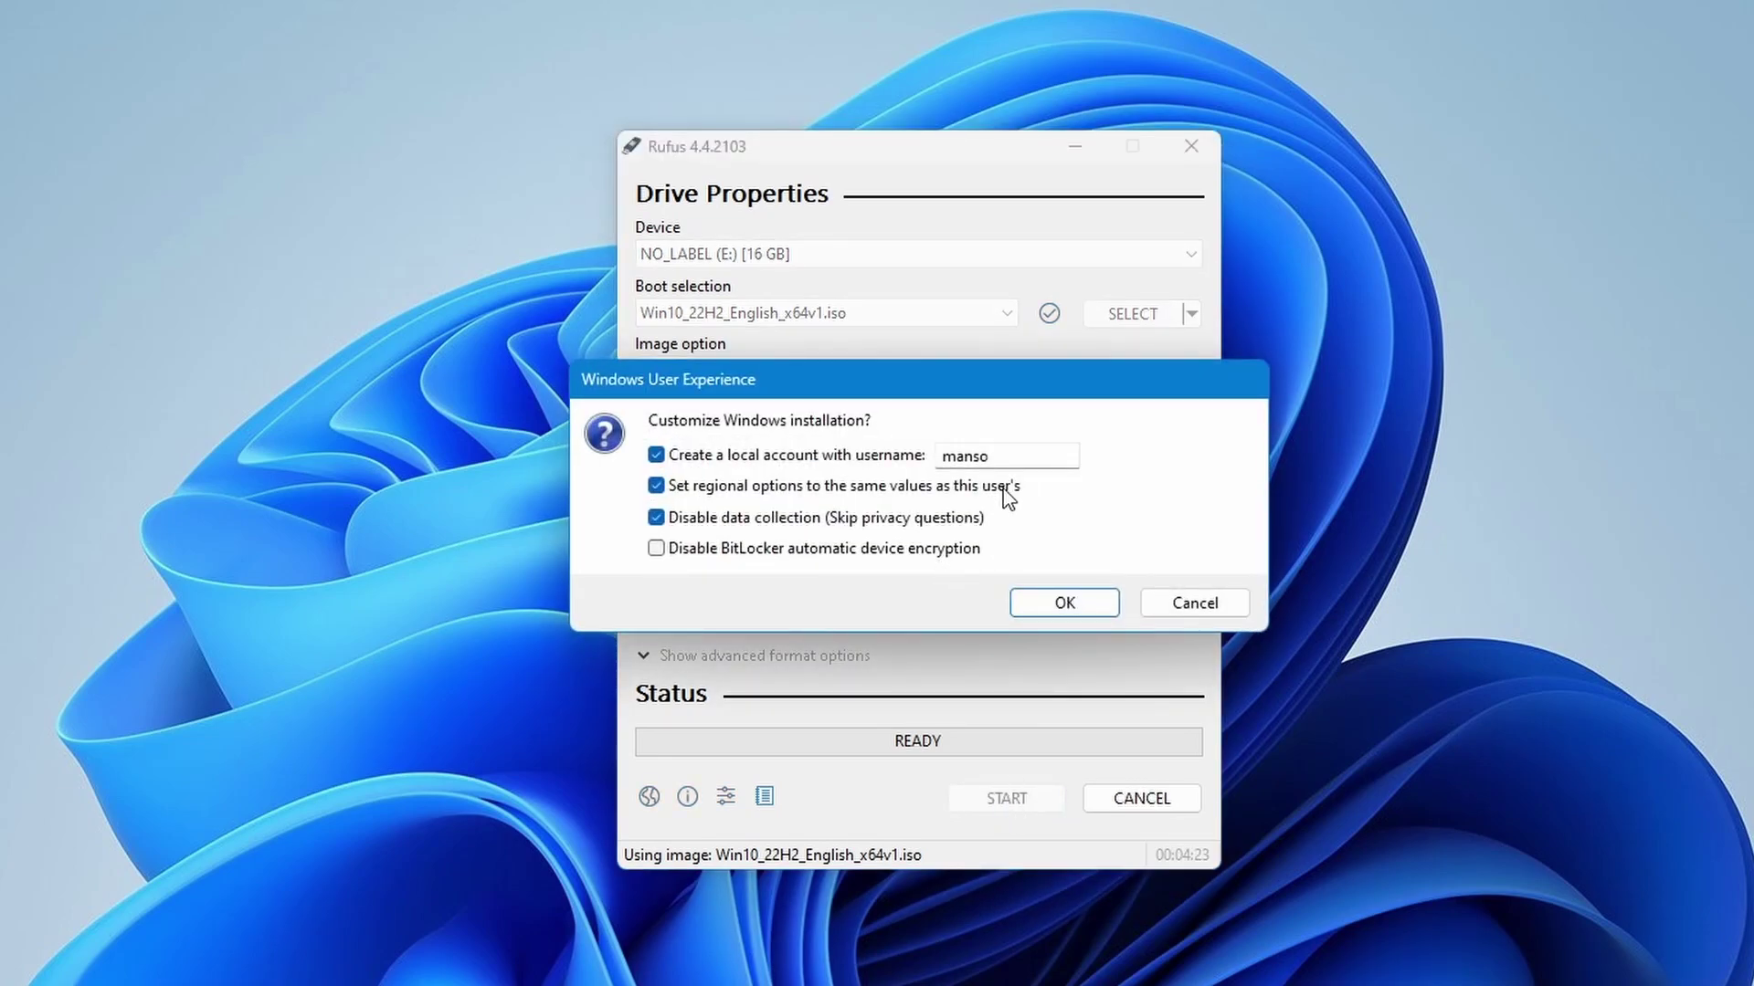
left_click(992, 453)
key("BackSpace")
key("BackSpace")
key("BackSpace")
key("BackSpace")
key("BackSpace")
type("Techdt")
key("BackSpace")
type("ot")
left_click(1065, 604)
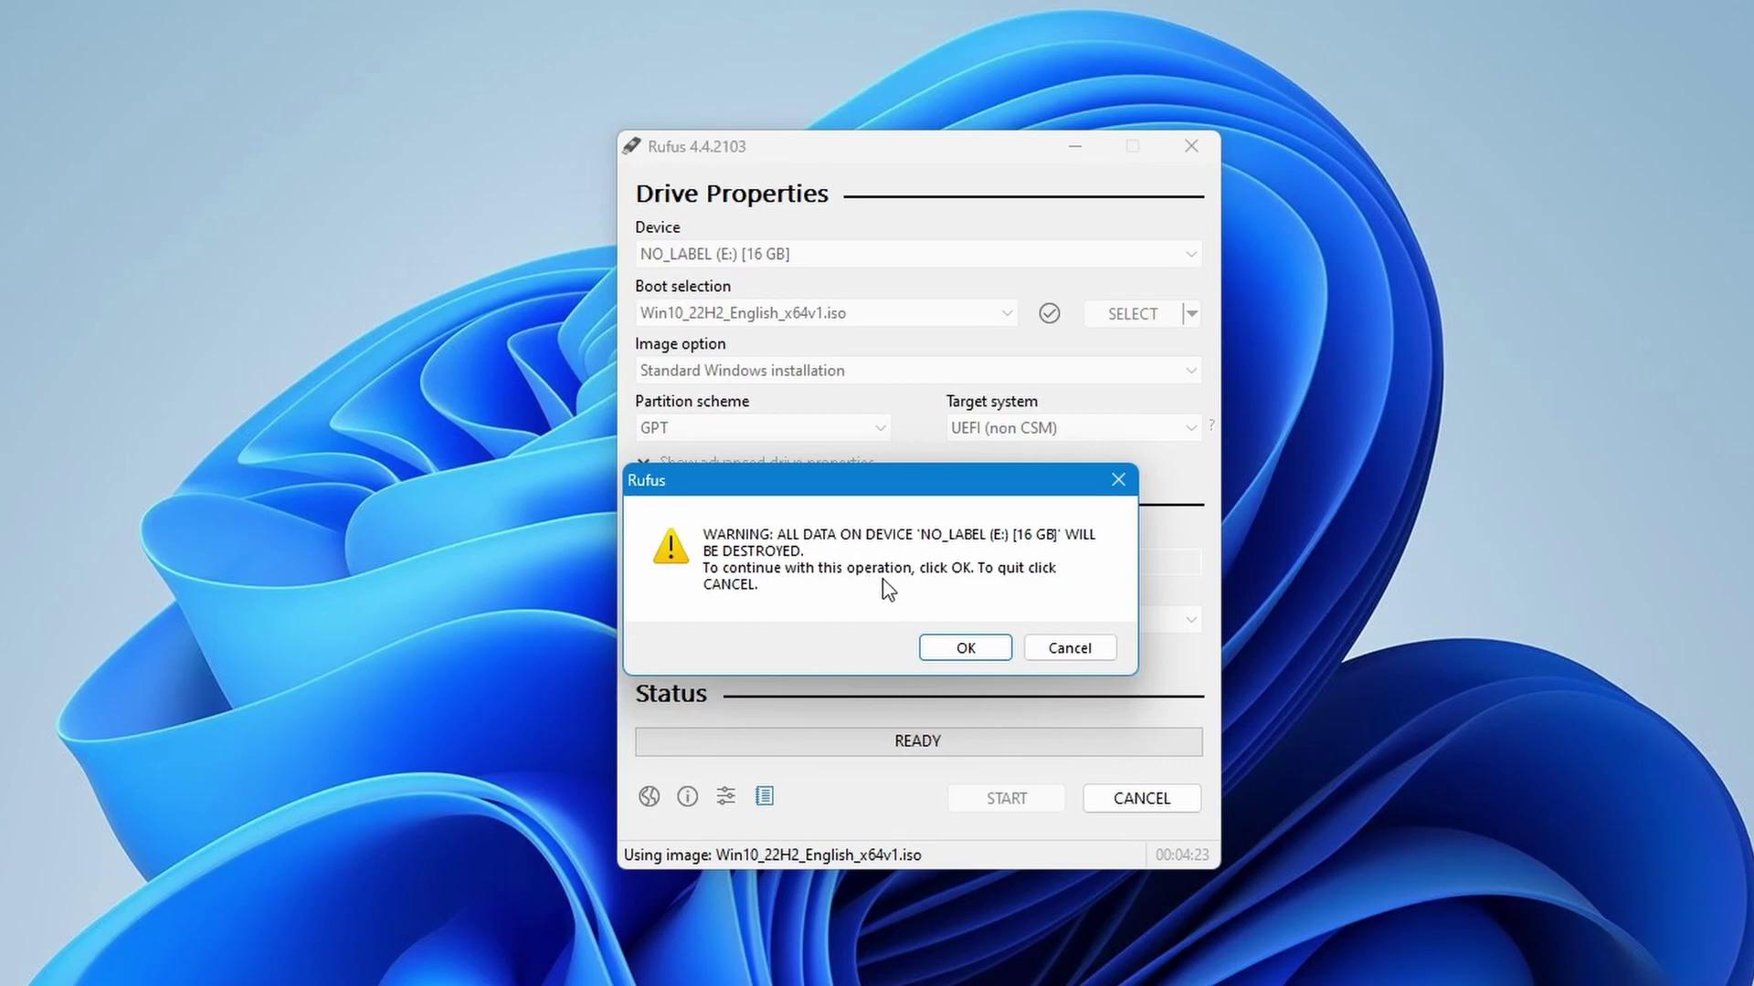
- Confirm wiping the 16 GB drive, let the write finish at READY, and close Rufus
left_click(964, 649)
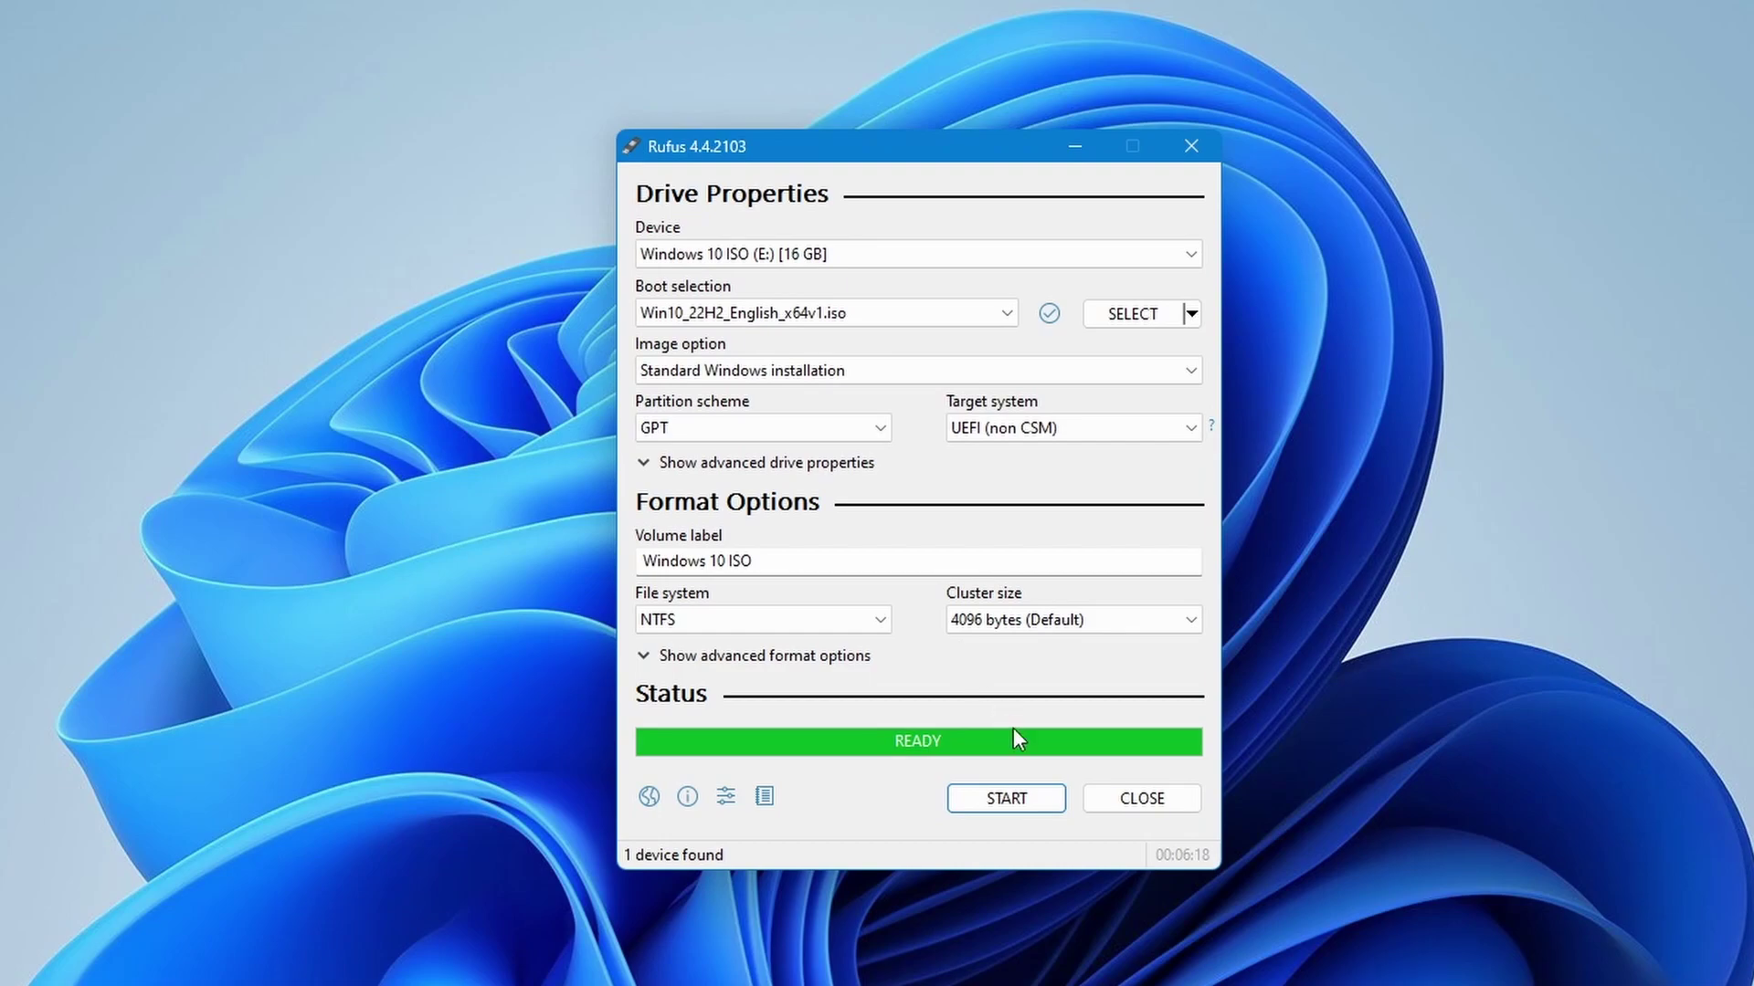
left_click(1124, 806)
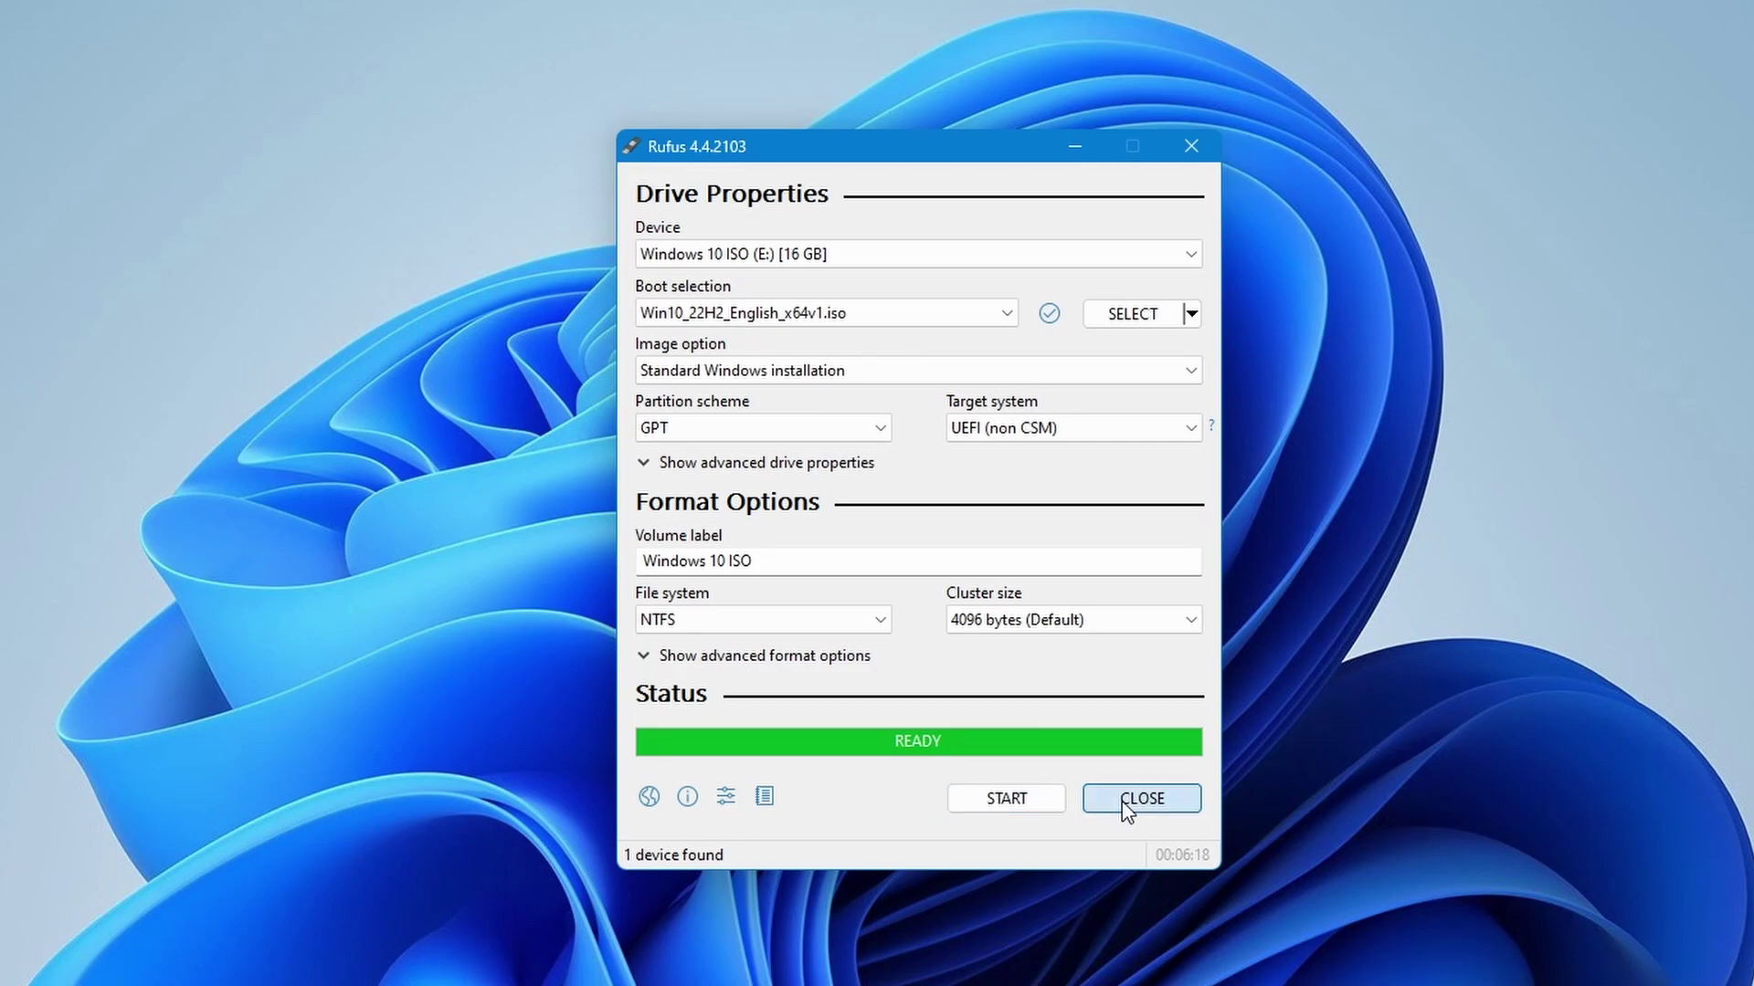